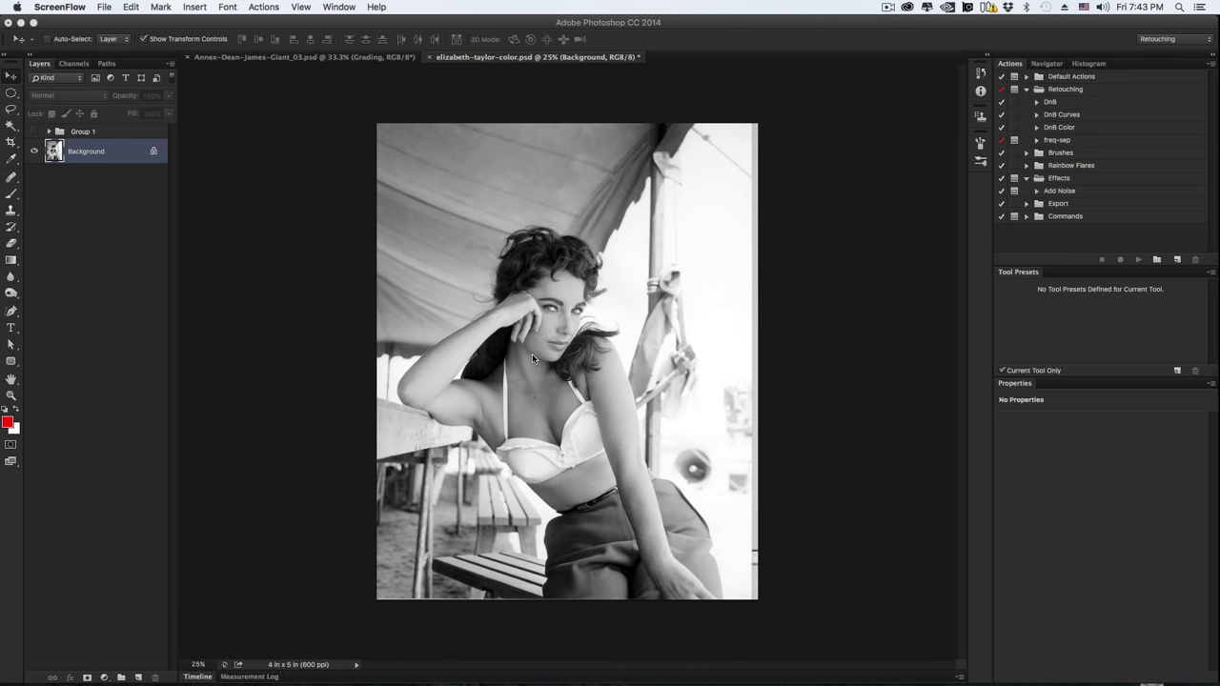
- Examine the black-and-white portrait both close up and as a whole
click(570, 312)
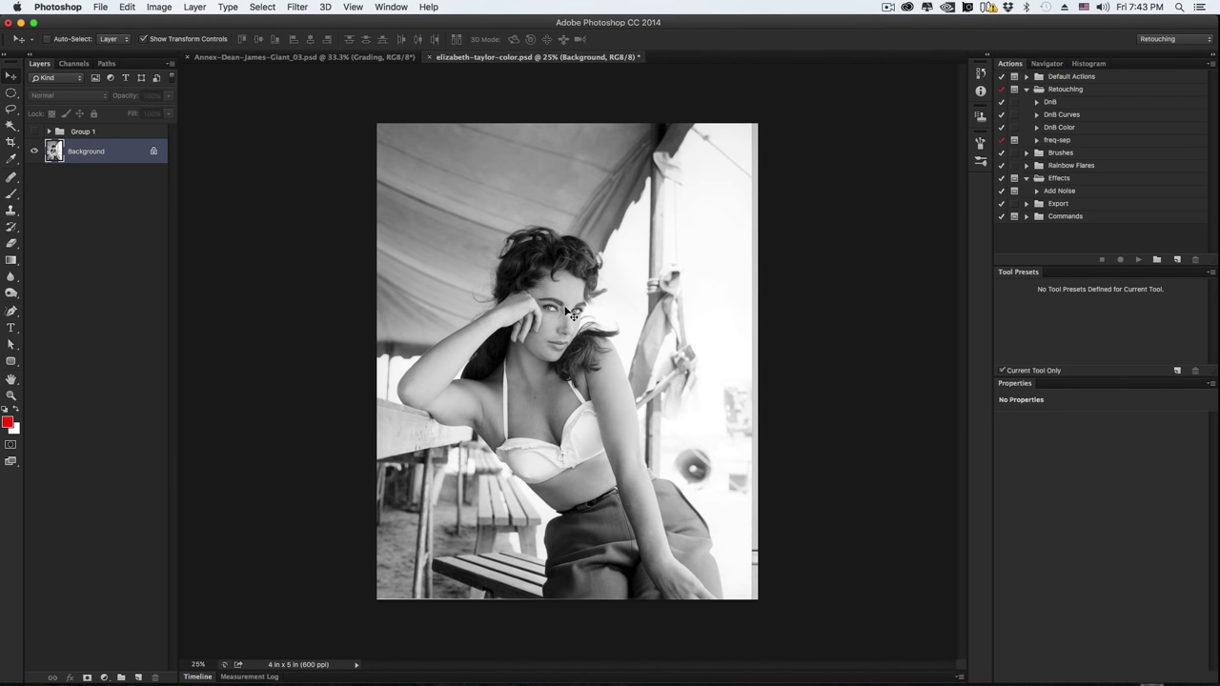
key(super+plus)
key(super+plus)
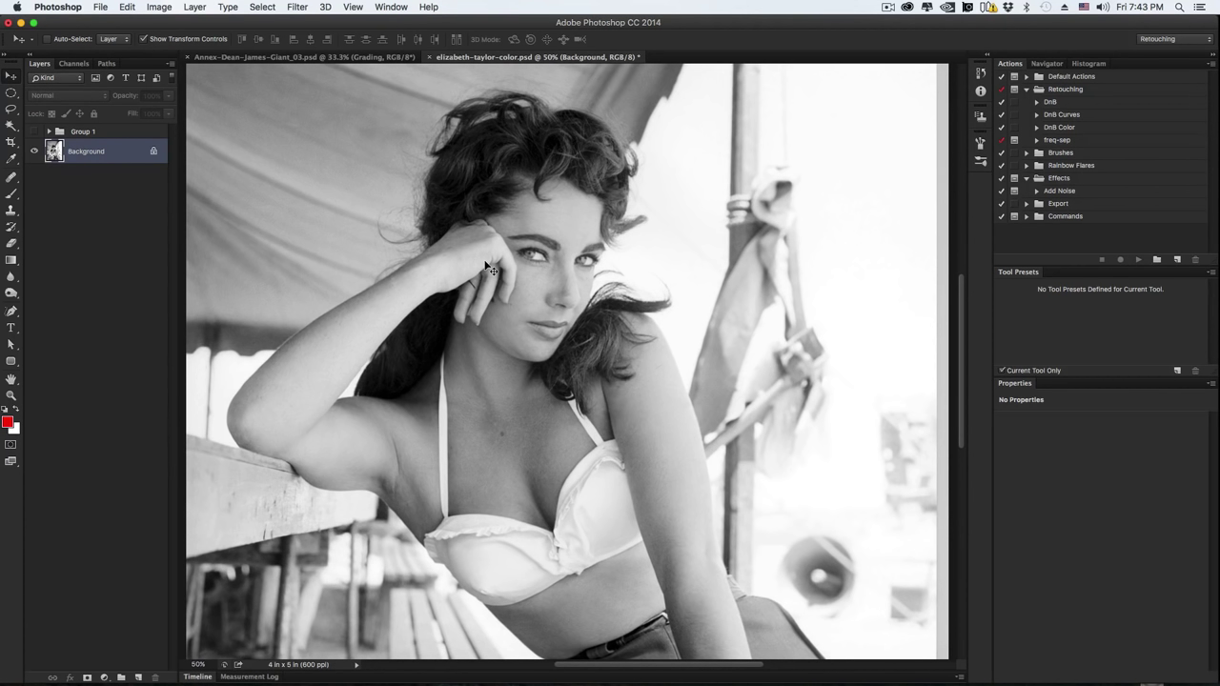
key(super+minus)
key(super+minus)
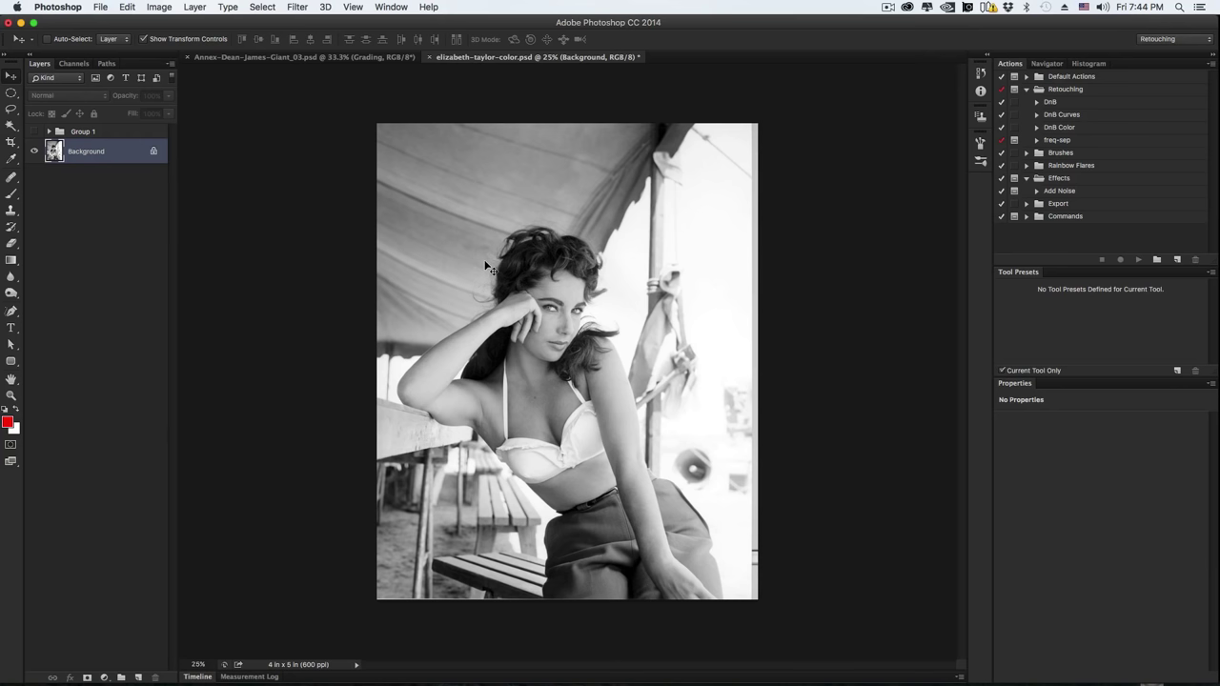
key(super+equal)
key(super+equal)
key(super+minus)
key(super+minus)
key(super+equal)
key(super+minus)
key(super+plus)
key(super+plus)
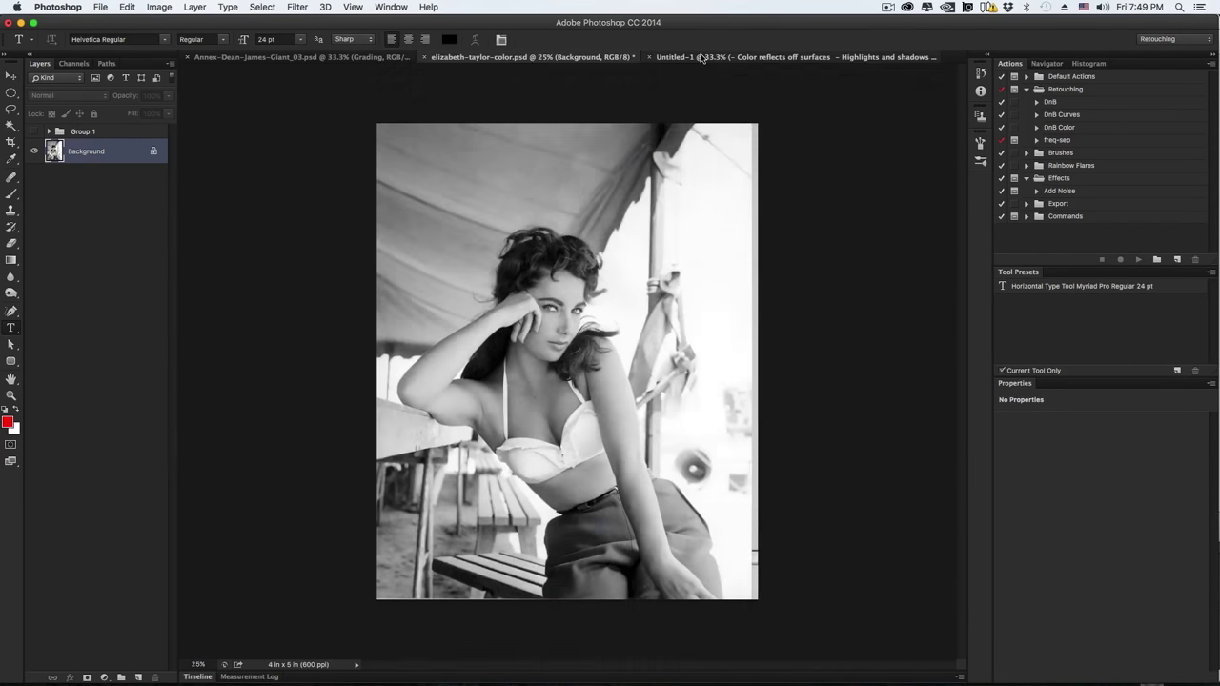
- Review the color notes in the Untitled-1 document and preview the finished coloring in the portrait's Group 1, leaving the group hidden and collapsed
click(701, 57)
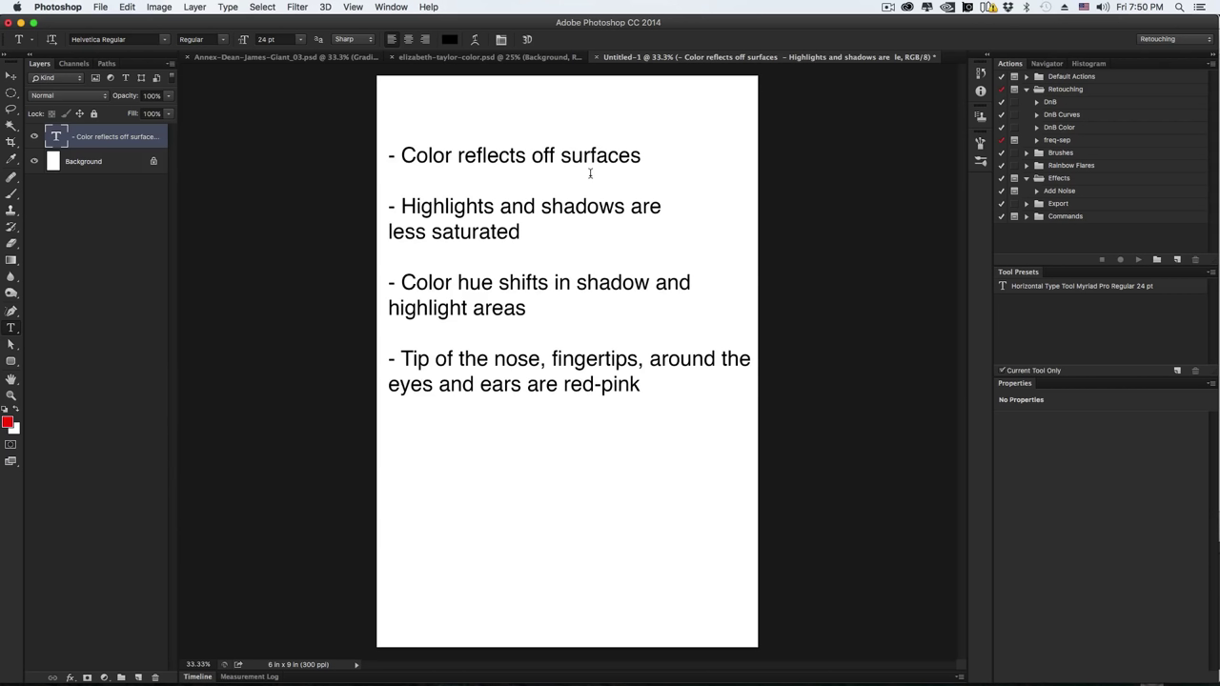
click(518, 57)
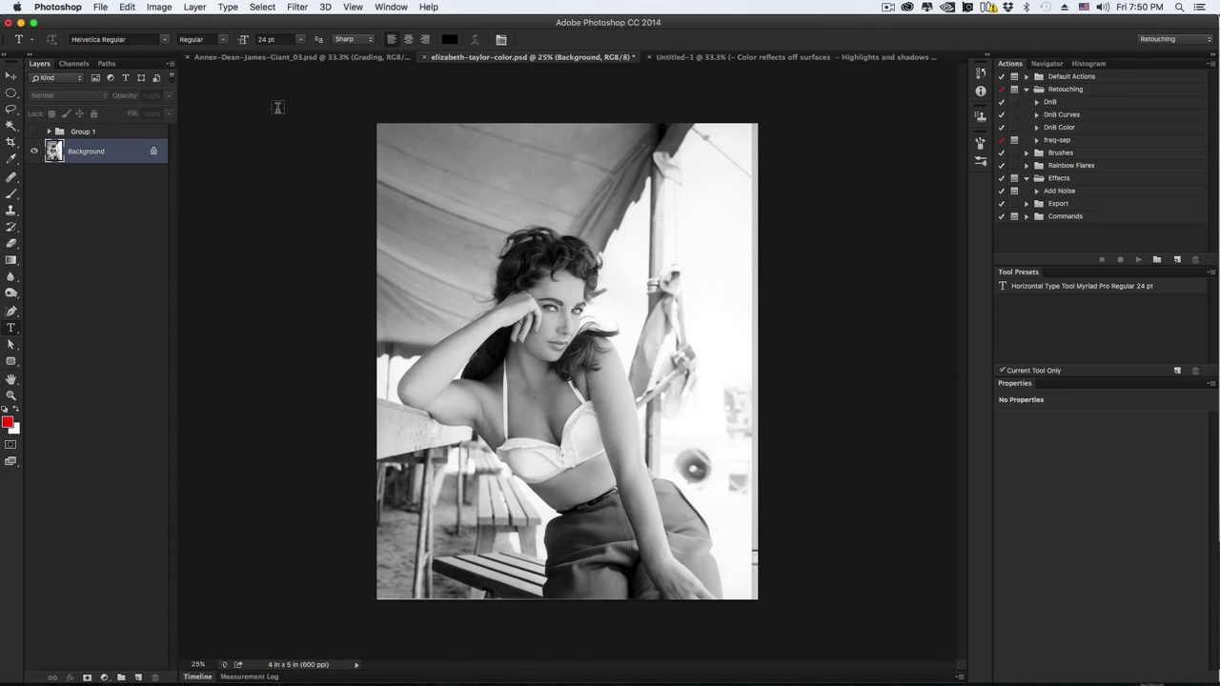
click(35, 131)
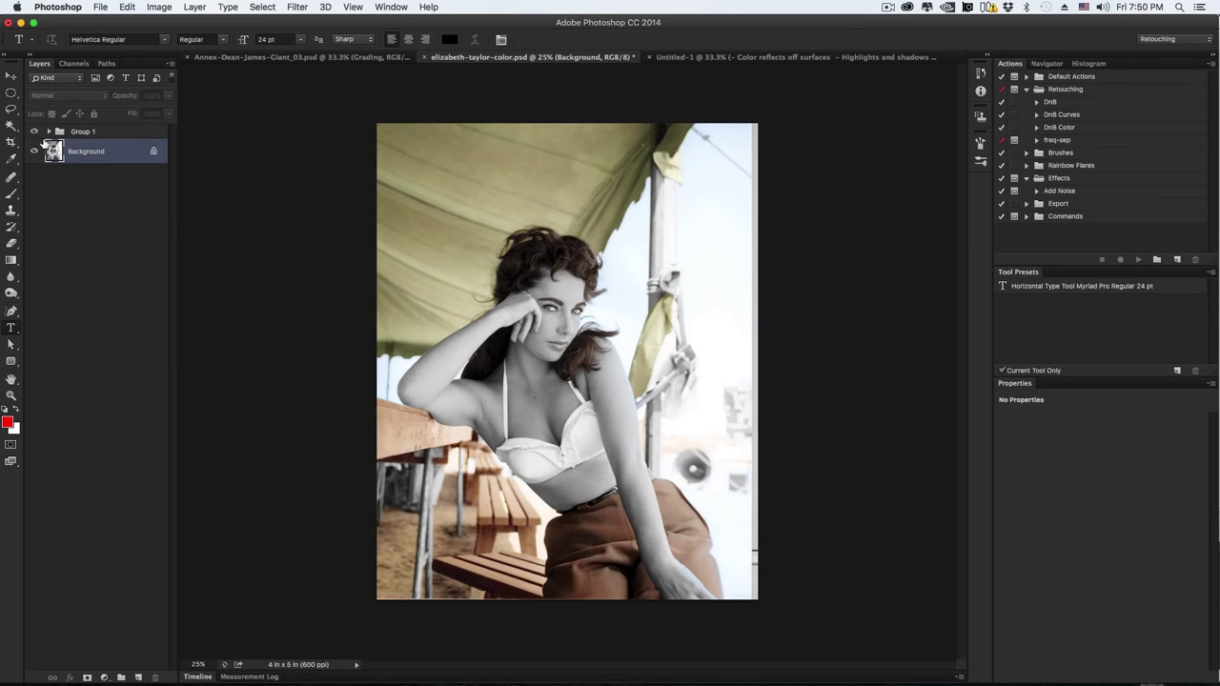
click(48, 132)
click(36, 382)
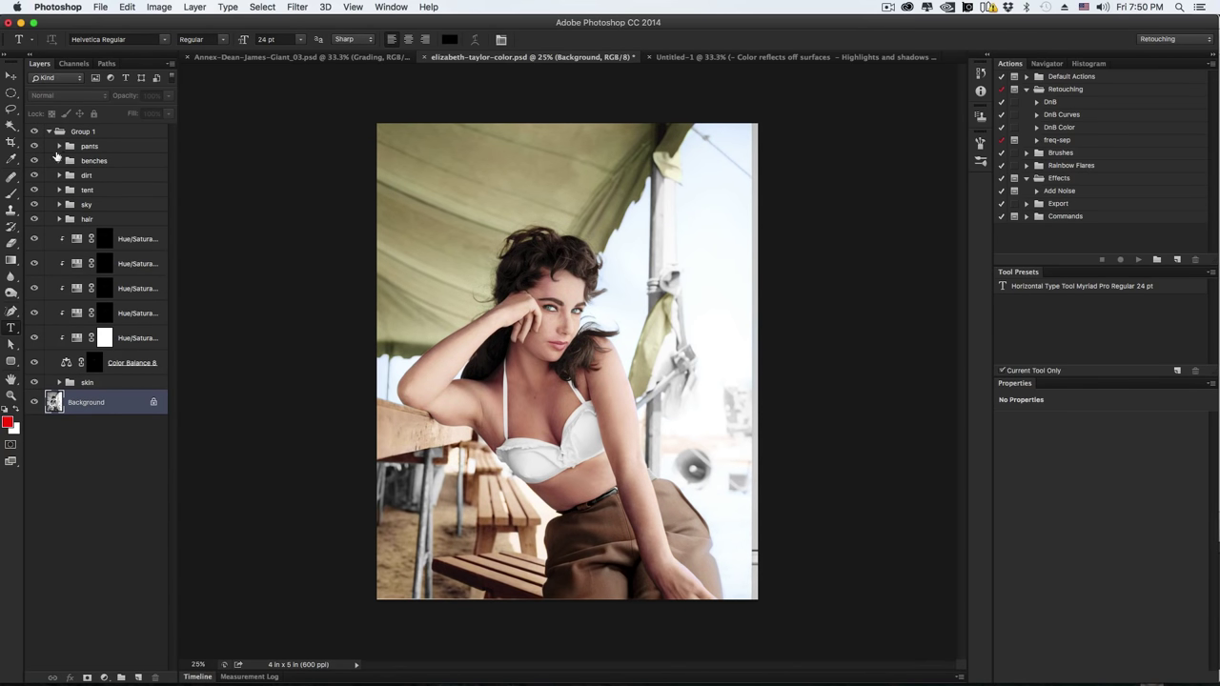
click(35, 132)
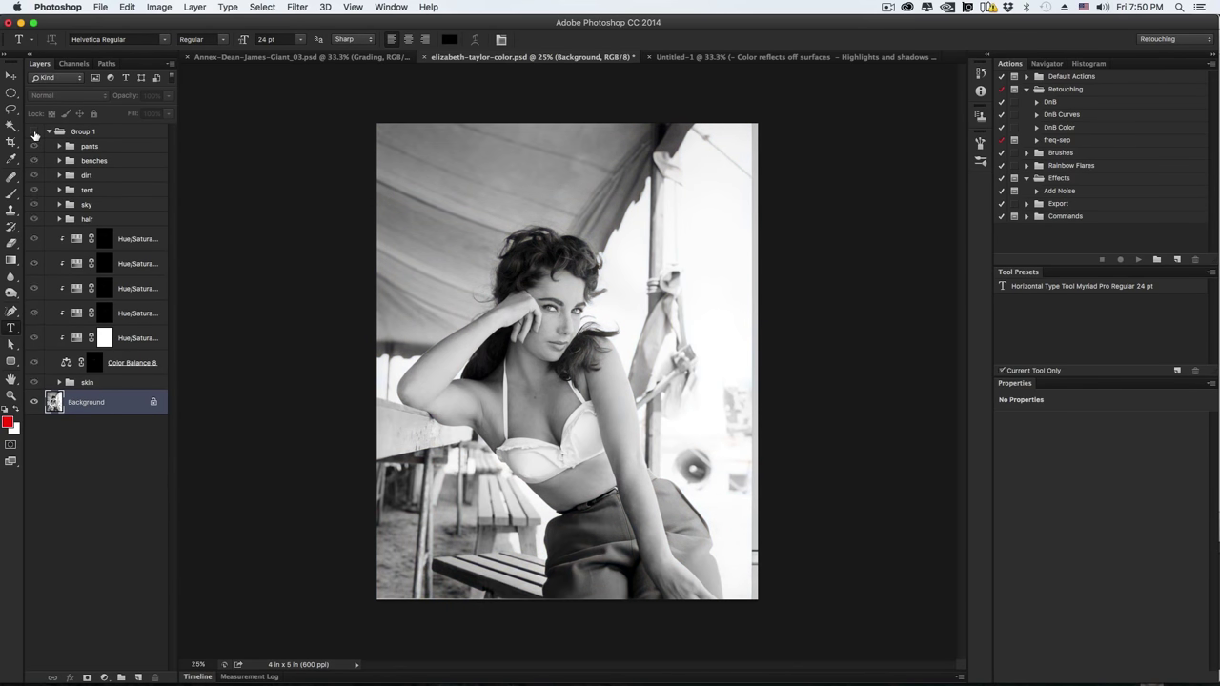
click(49, 131)
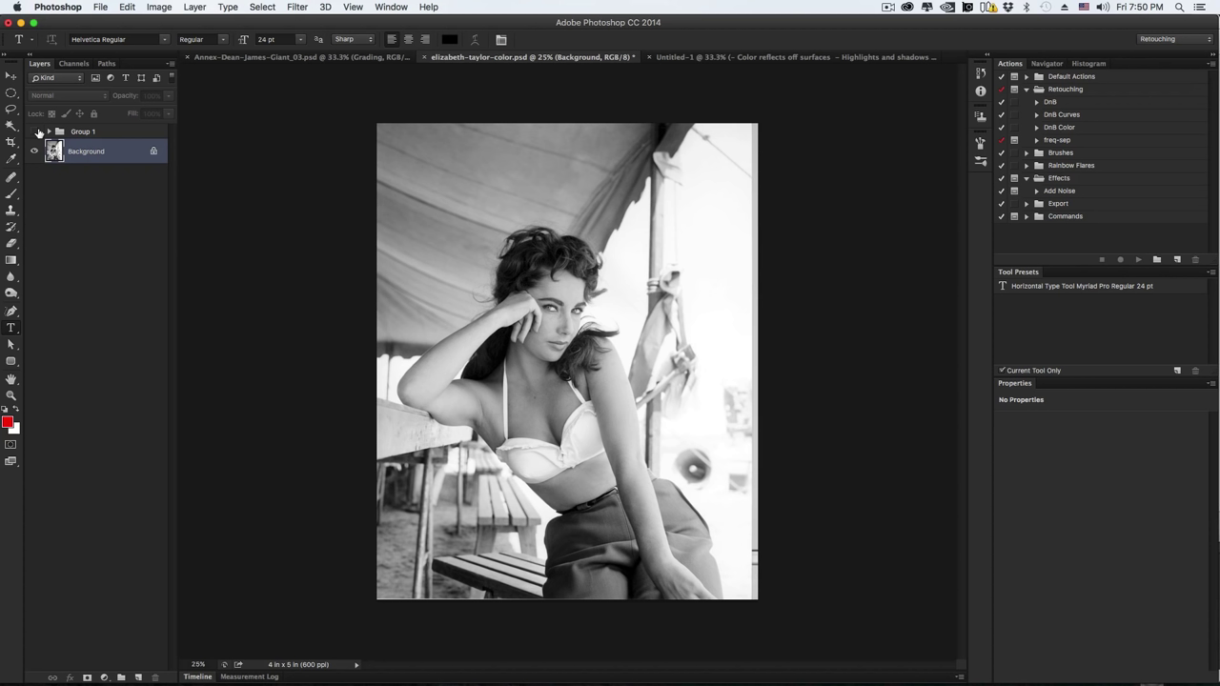
- Add a Color Balance adjustment layer directly above the Background and keep its tone on Midtones
key(super+equal)
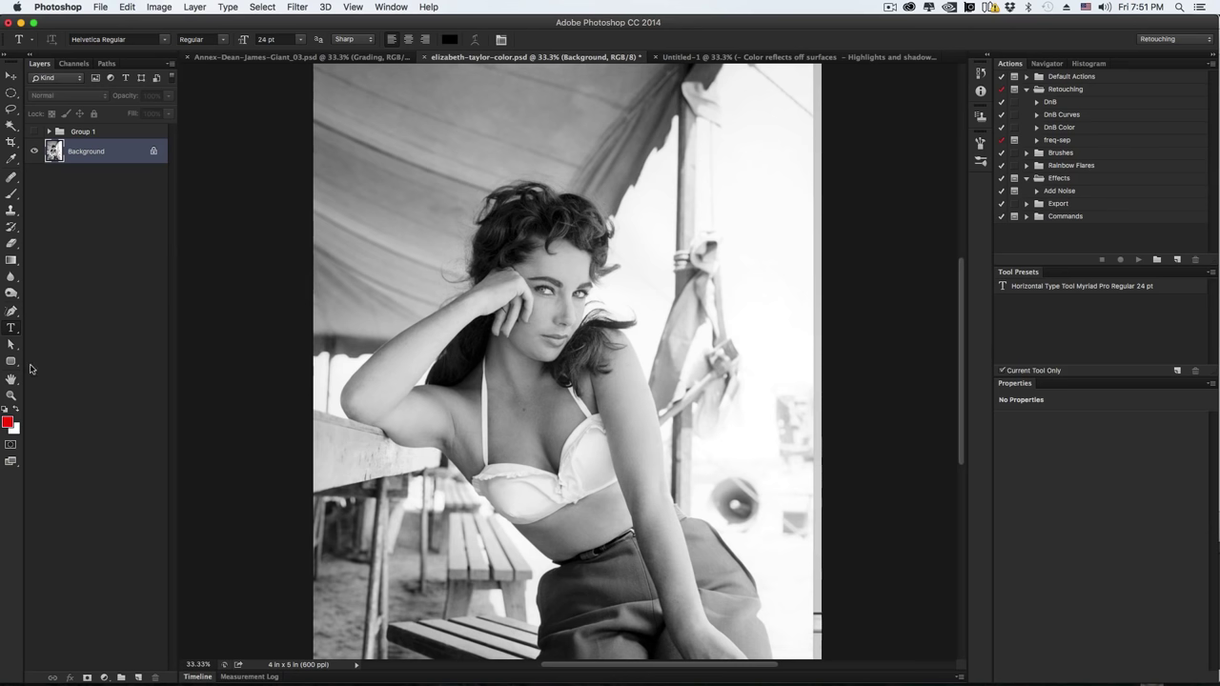
click(105, 678)
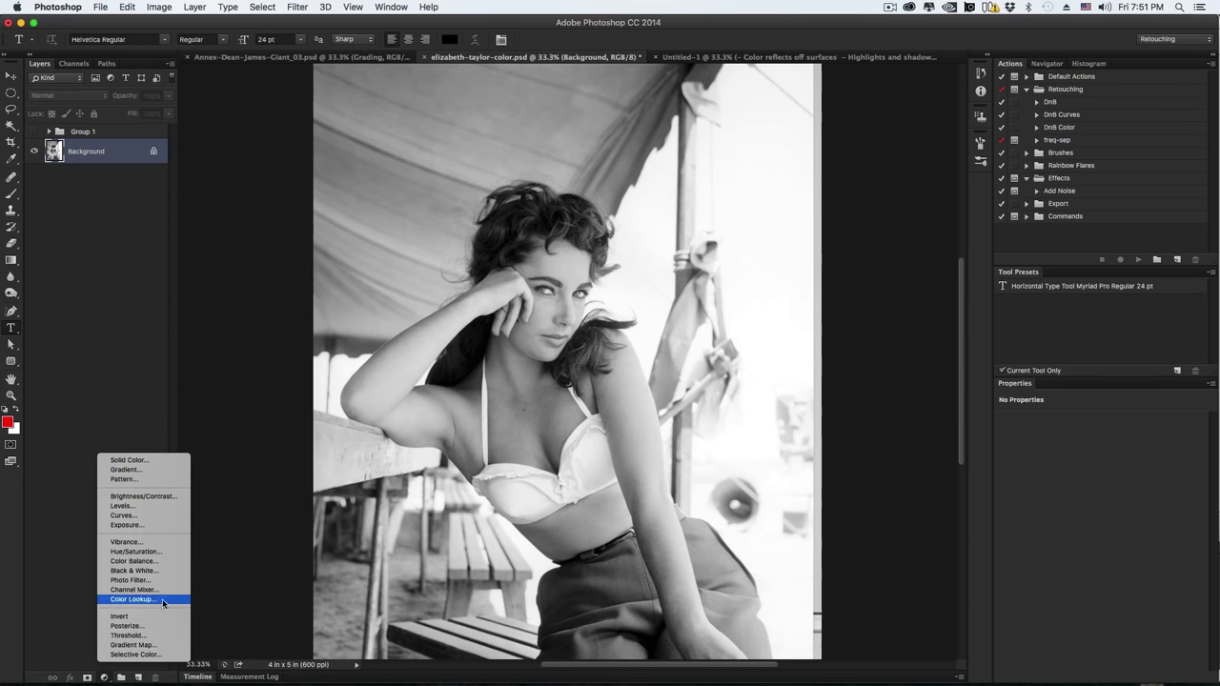
key(Escape)
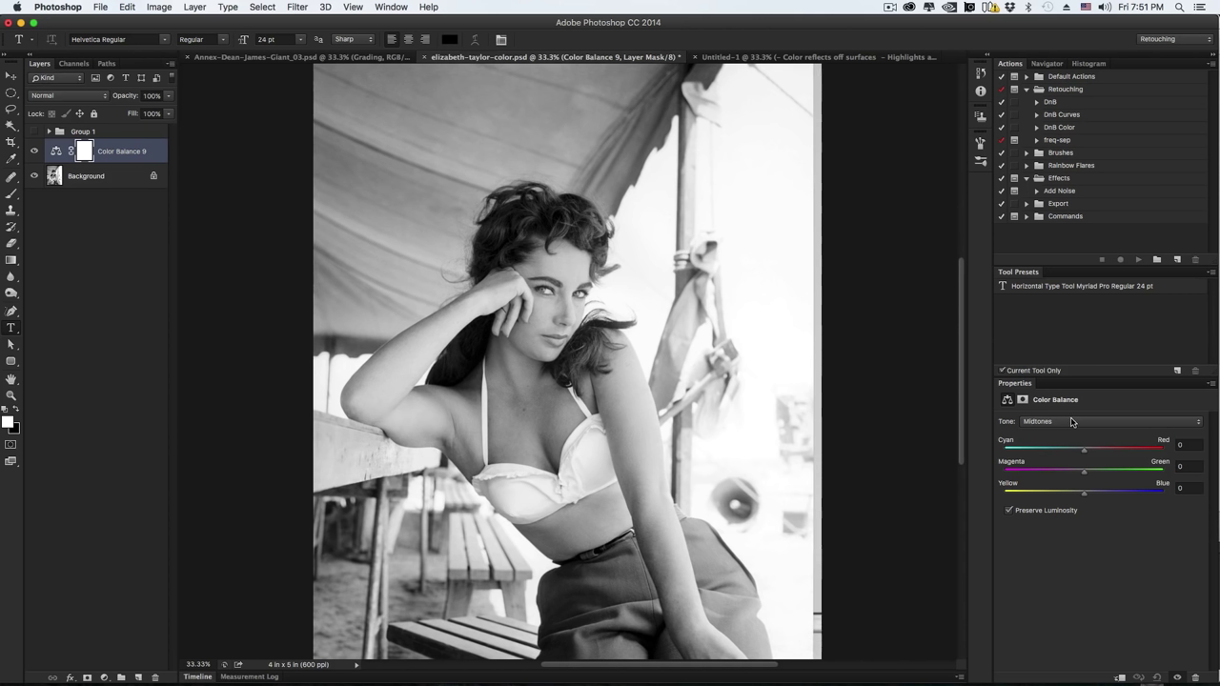
click(1076, 424)
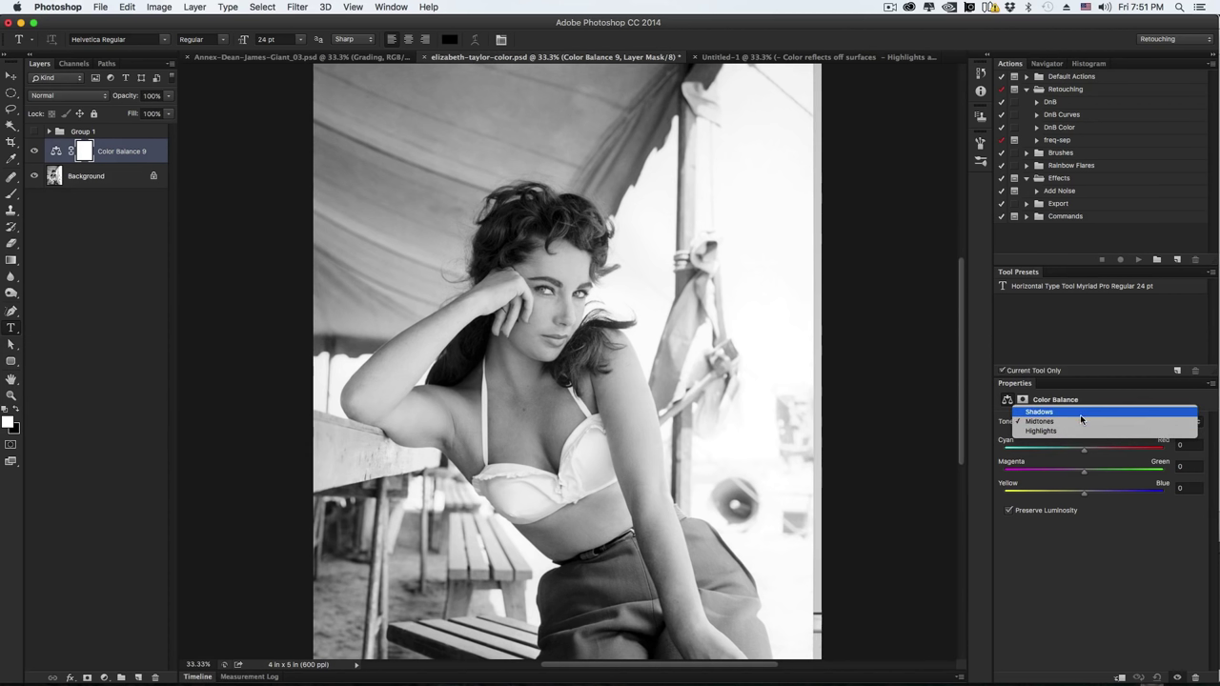
click(1081, 422)
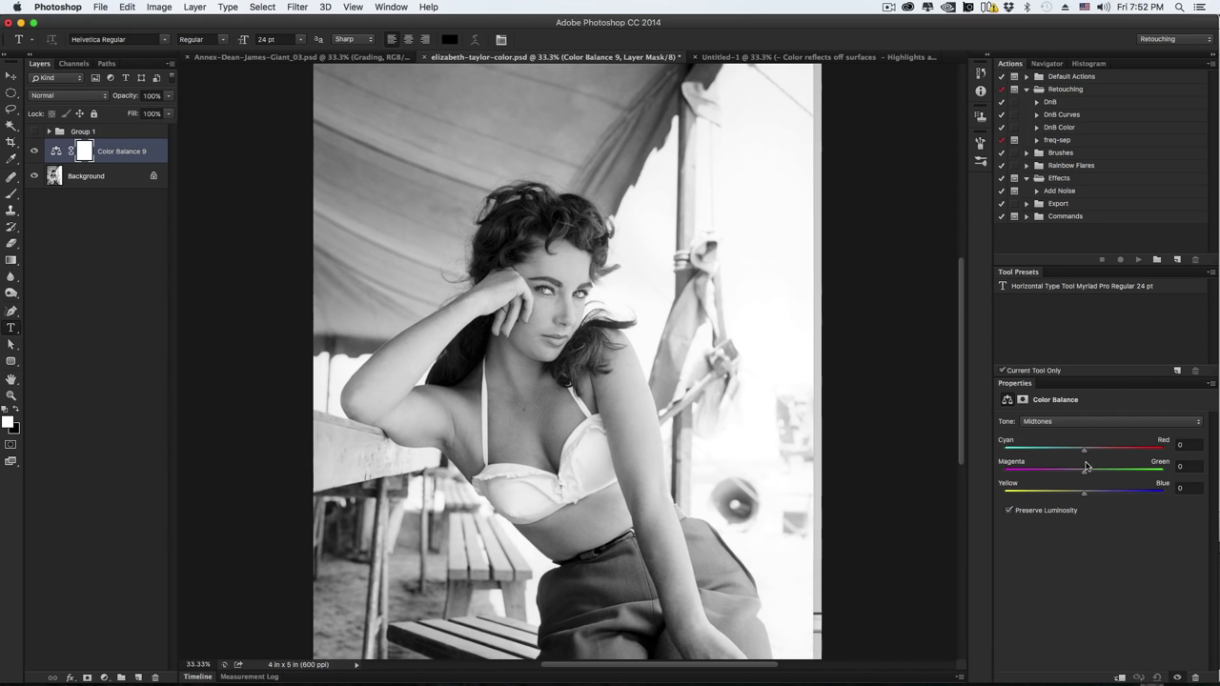
- Set the midtone color balance to Cyan-Red +45, Magenta-Green -3 and Yellow-Blue -30, with Preserve Luminosity turned off
click(1088, 456)
drag(1087, 455, 1119, 449)
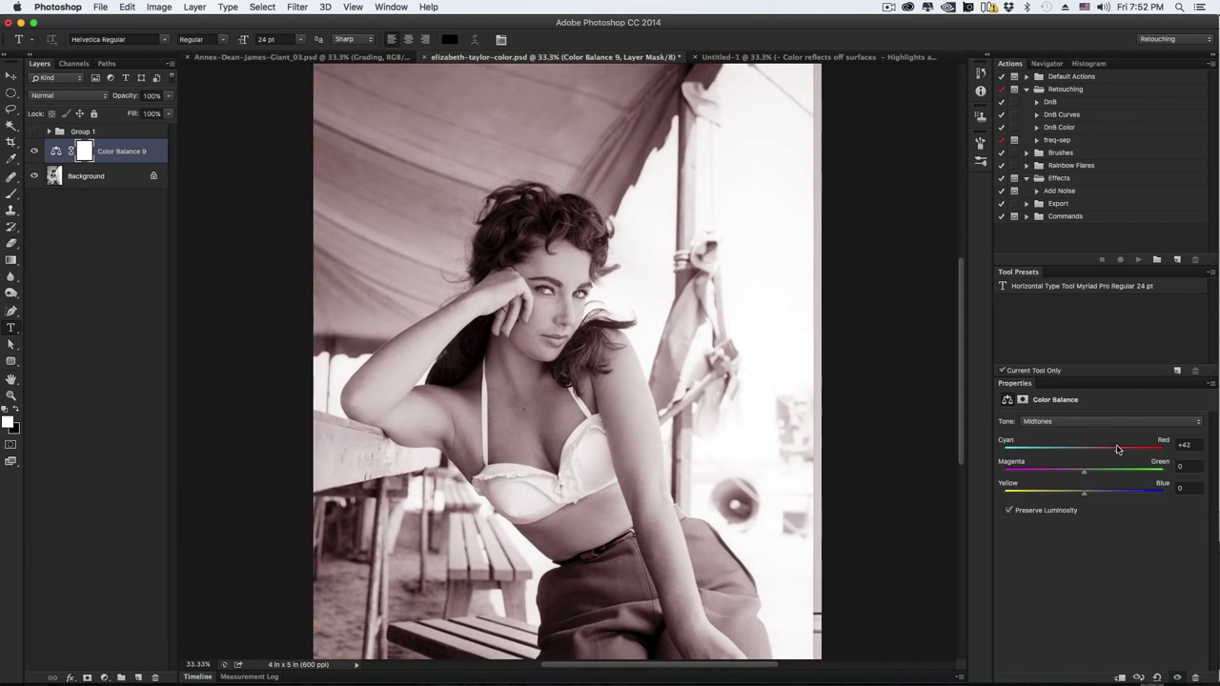
key(super+minus)
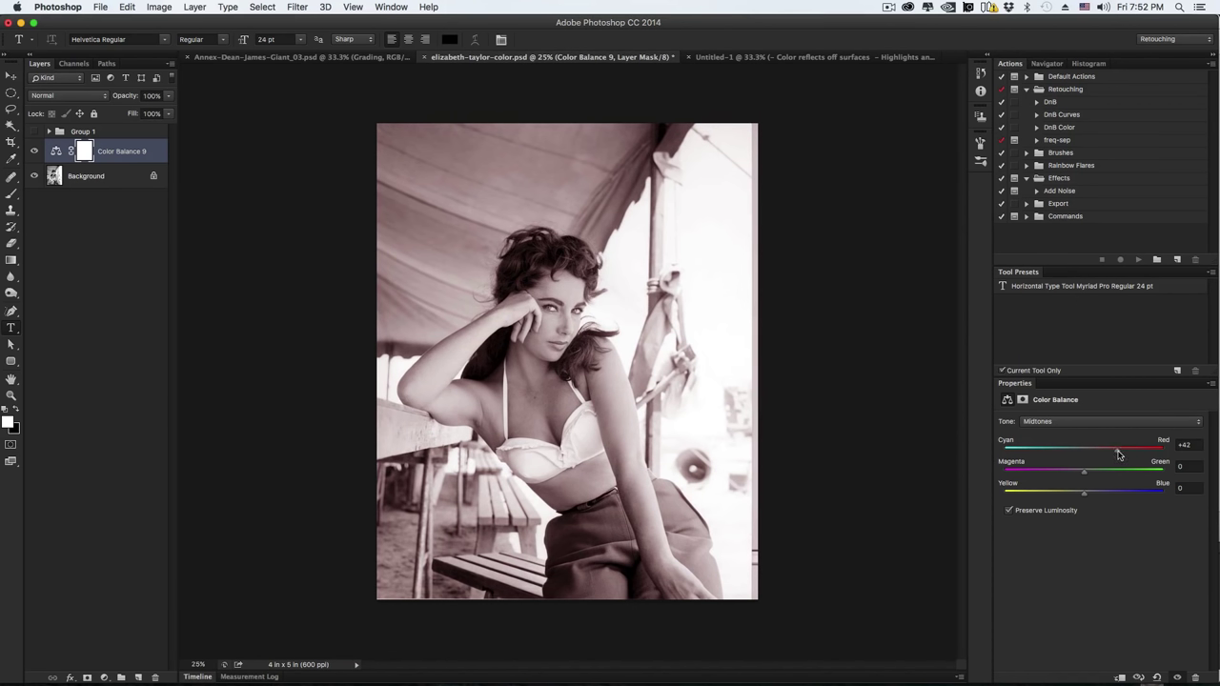
drag(1120, 455, 1122, 452)
drag(1085, 494, 1055, 498)
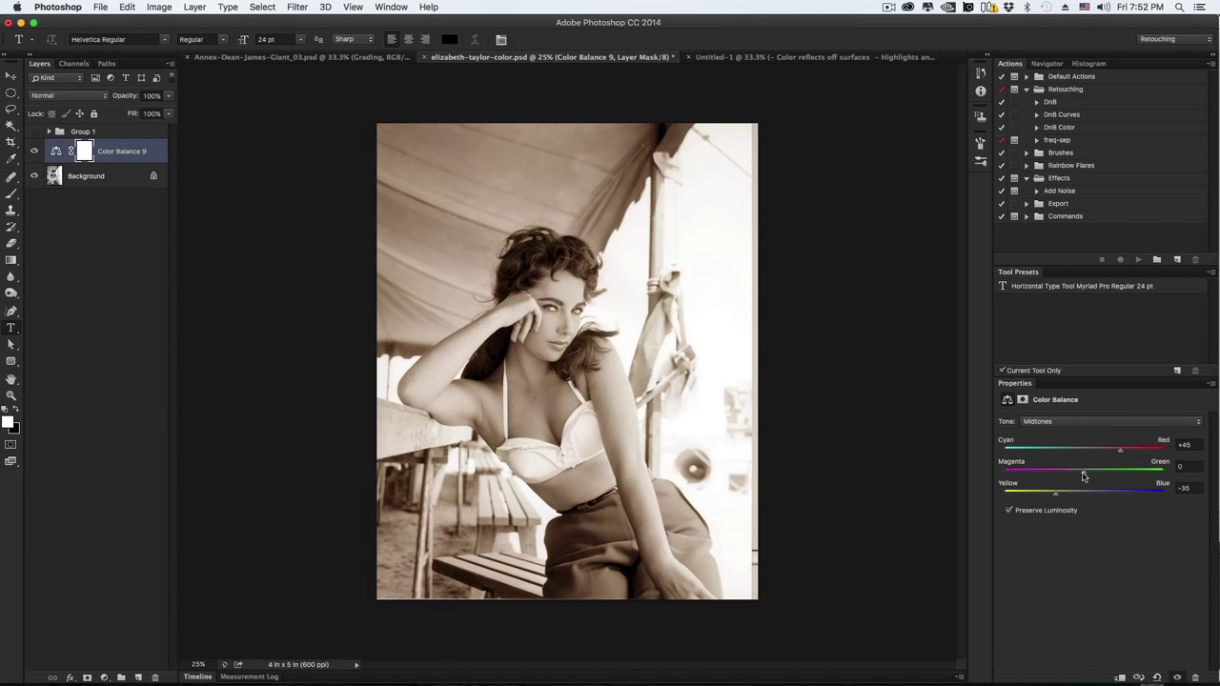
drag(1083, 476, 1082, 478)
click(1022, 511)
click(1019, 513)
- Look through the Color Balance layer's tonal ranges and return to Midtones
click(1081, 426)
click(1081, 413)
click(1097, 421)
click(1096, 442)
click(1091, 421)
click(1089, 411)
- Invert the Color Balance layer's mask to black and activate the Brush tool with white as the foreground color
key(super+i)
key(super+equal)
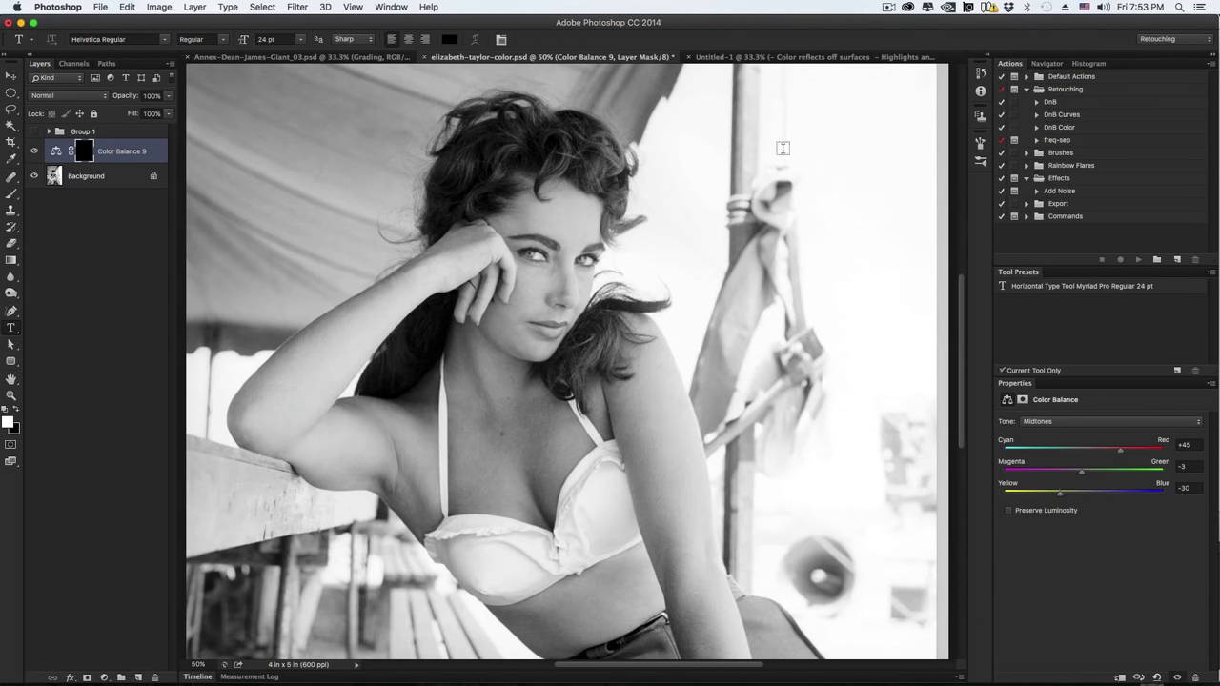
click(11, 193)
mouse_move(505, 381)
mouse_down()
mouse_move(456, 382)
mouse_move(504, 371)
mouse_move(505, 404)
mouse_move(502, 391)
mouse_up()
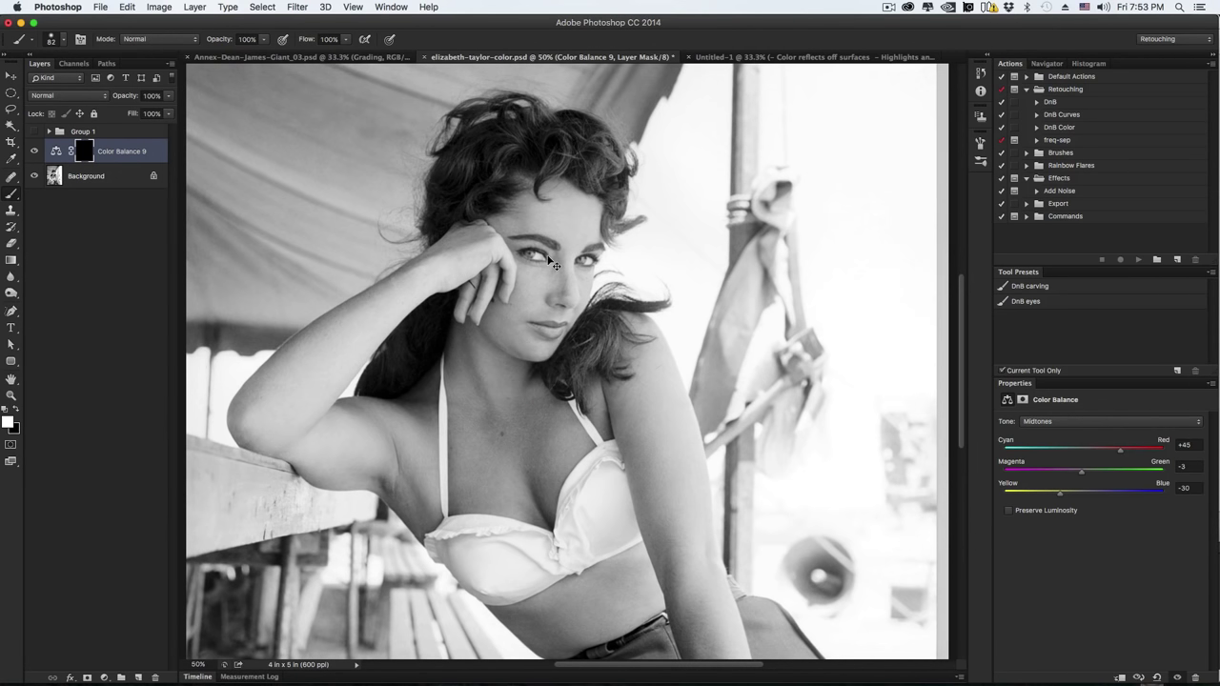
- Paint white on the Color Balance mask over the woman's neck and chest up to the bikini top's edges
key(super+plus)
key(super+plus)
drag(714, 502, 771, 368)
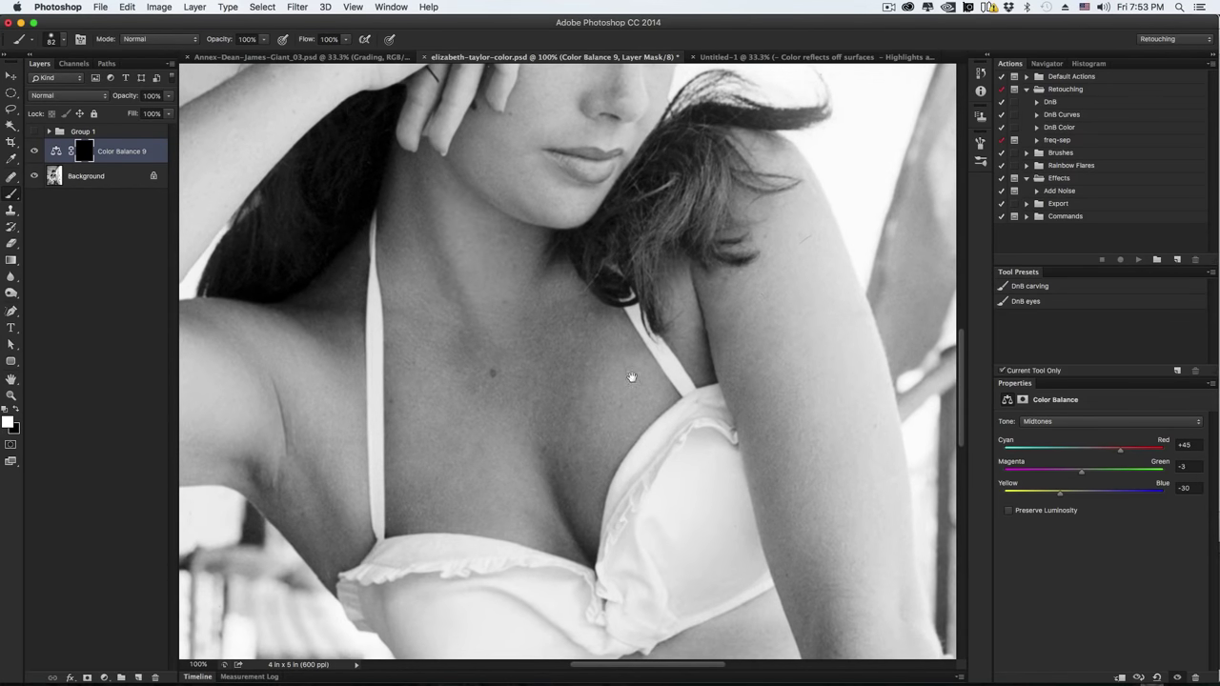
mouse_move(449, 234)
mouse_down()
mouse_move(451, 332)
mouse_move(441, 297)
mouse_move(428, 315)
mouse_move(427, 286)
mouse_move(434, 379)
mouse_move(403, 270)
mouse_move(417, 232)
mouse_move(399, 264)
mouse_move(408, 225)
mouse_up()
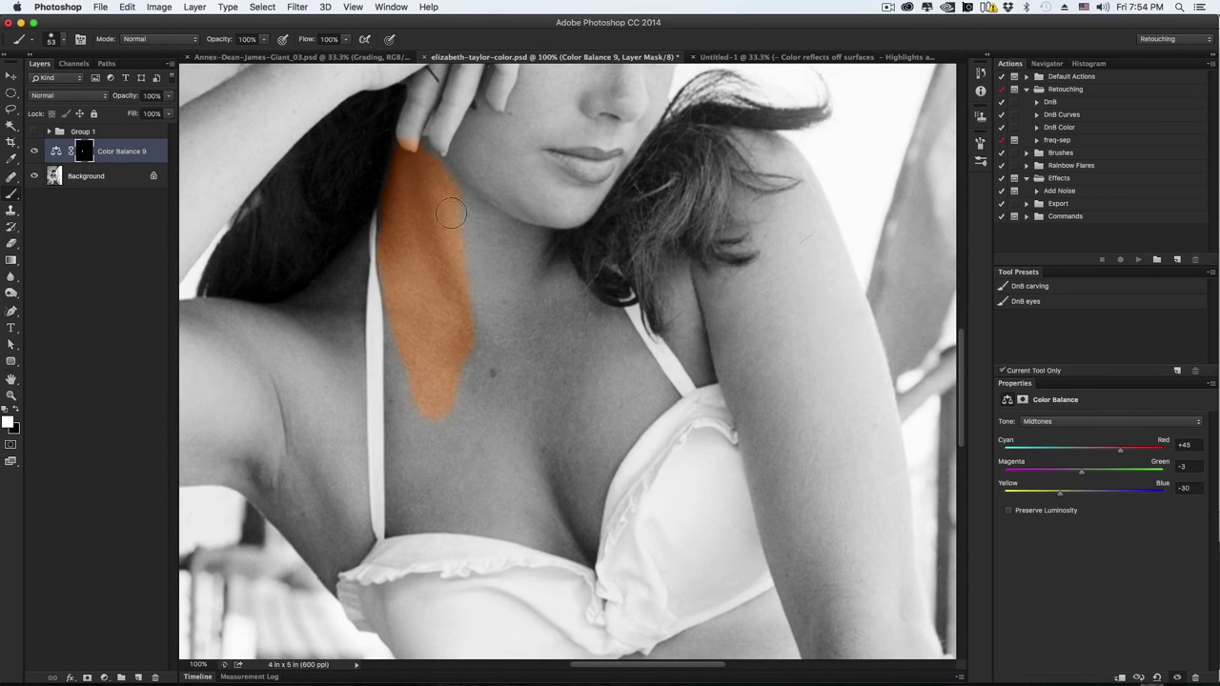
mouse_move(456, 344)
mouse_down()
mouse_move(434, 327)
mouse_move(411, 260)
mouse_move(402, 437)
mouse_up()
mouse_move(411, 515)
mouse_down()
mouse_move(535, 529)
mouse_move(450, 489)
mouse_move(458, 514)
mouse_move(572, 556)
mouse_up()
mouse_move(588, 503)
mouse_down()
mouse_move(586, 465)
mouse_move(522, 476)
mouse_move(452, 440)
mouse_move(494, 467)
mouse_move(504, 402)
mouse_move(483, 435)
mouse_move(541, 485)
mouse_up()
mouse_move(596, 378)
mouse_down()
mouse_move(622, 425)
mouse_move(651, 402)
mouse_move(591, 479)
mouse_up()
mouse_move(632, 413)
mouse_down()
mouse_move(663, 391)
mouse_move(618, 438)
mouse_move(646, 400)
mouse_move(621, 341)
mouse_up()
- Paint the skin tone into the mask over the face, the fingers and the middle of the forehead
scroll(610, 373, up, 10)
mouse_move(429, 316)
mouse_down()
mouse_move(387, 400)
mouse_move(419, 349)
mouse_move(441, 370)
mouse_move(453, 445)
mouse_move(481, 475)
mouse_move(529, 475)
mouse_move(579, 403)
mouse_move(536, 478)
mouse_move(563, 431)
mouse_move(580, 350)
mouse_move(600, 371)
mouse_move(601, 392)
mouse_move(554, 455)
mouse_move(533, 448)
mouse_move(517, 385)
mouse_move(464, 363)
mouse_move(517, 345)
mouse_move(521, 320)
mouse_move(503, 321)
mouse_move(506, 307)
mouse_move(448, 255)
mouse_move(468, 300)
mouse_move(446, 250)
mouse_move(468, 267)
mouse_move(516, 245)
mouse_move(552, 249)
mouse_move(513, 240)
mouse_move(567, 257)
mouse_move(561, 244)
mouse_move(584, 289)
mouse_move(560, 323)
mouse_move(620, 258)
mouse_move(608, 264)
mouse_move(644, 298)
mouse_move(647, 342)
mouse_move(632, 315)
mouse_up()
key(x)
key(x)
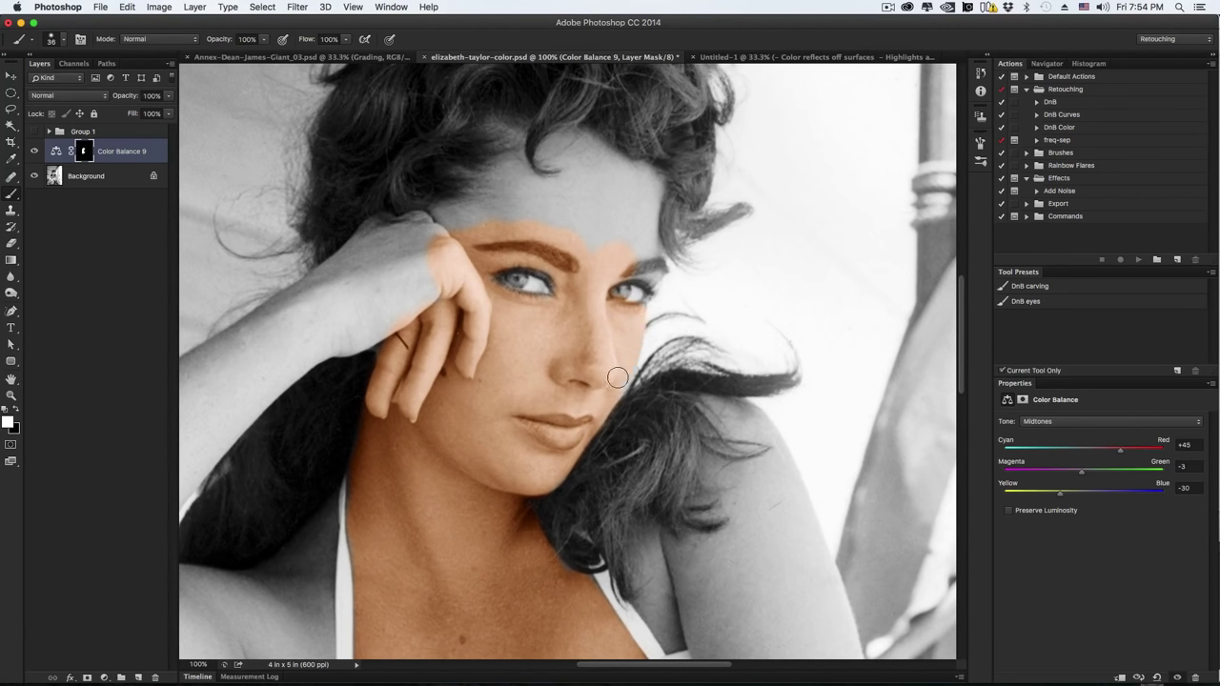
mouse_move(641, 271)
mouse_down()
mouse_move(635, 217)
mouse_move(648, 182)
mouse_move(641, 243)
mouse_up()
mouse_move(585, 185)
mouse_down()
mouse_move(594, 169)
mouse_move(582, 221)
mouse_move(569, 202)
mouse_move(552, 209)
mouse_move(594, 229)
mouse_move(528, 204)
mouse_move(556, 209)
mouse_move(542, 321)
mouse_up()
click(591, 172)
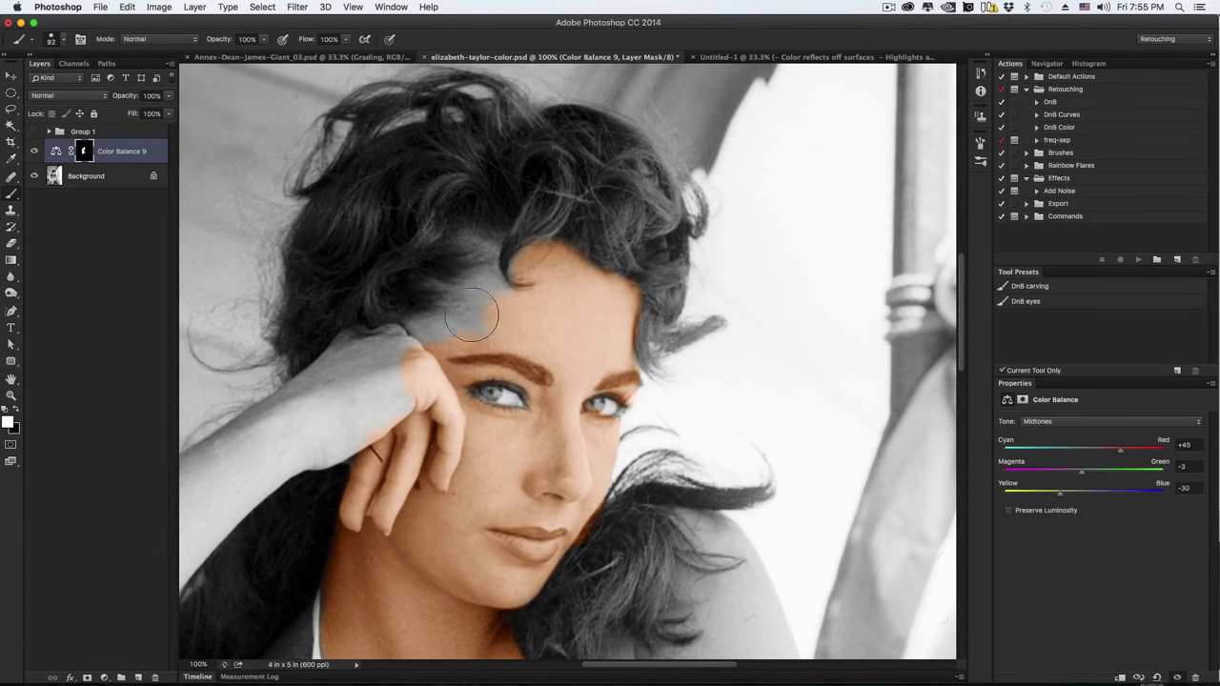
- Paint the skin tone over the rest of the forehead and temple up to the hairline above the hand
mouse_move(450, 297)
mouse_down()
mouse_move(453, 334)
mouse_move(436, 320)
mouse_move(474, 317)
mouse_move(466, 244)
mouse_move(456, 248)
mouse_move(454, 298)
mouse_up()
mouse_move(422, 238)
mouse_down()
mouse_move(410, 231)
mouse_move(436, 253)
mouse_move(417, 245)
mouse_move(435, 190)
mouse_move(485, 190)
mouse_move(411, 292)
mouse_move(387, 286)
mouse_move(402, 242)
mouse_move(506, 236)
mouse_up()
key(x)
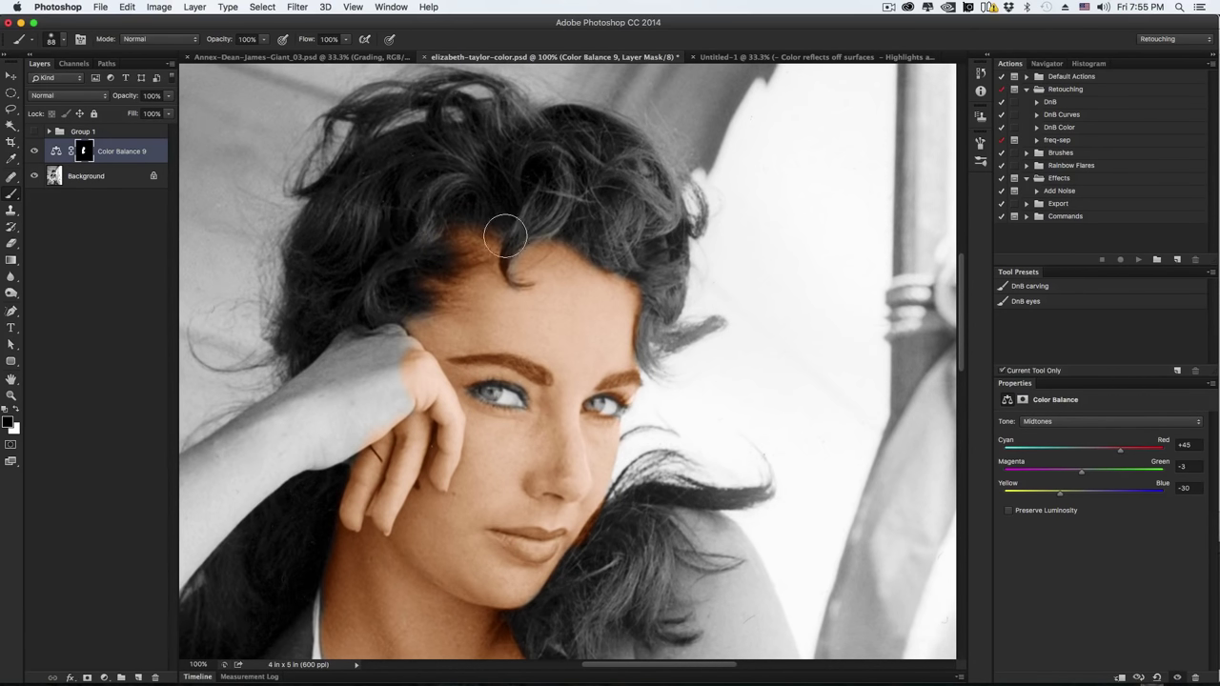
key(x)
drag(429, 340, 434, 331)
- Lower the brush opacity to 23% and soften the color along the hairline by painting black on the mask
drag(226, 43, 193, 44)
key(Return)
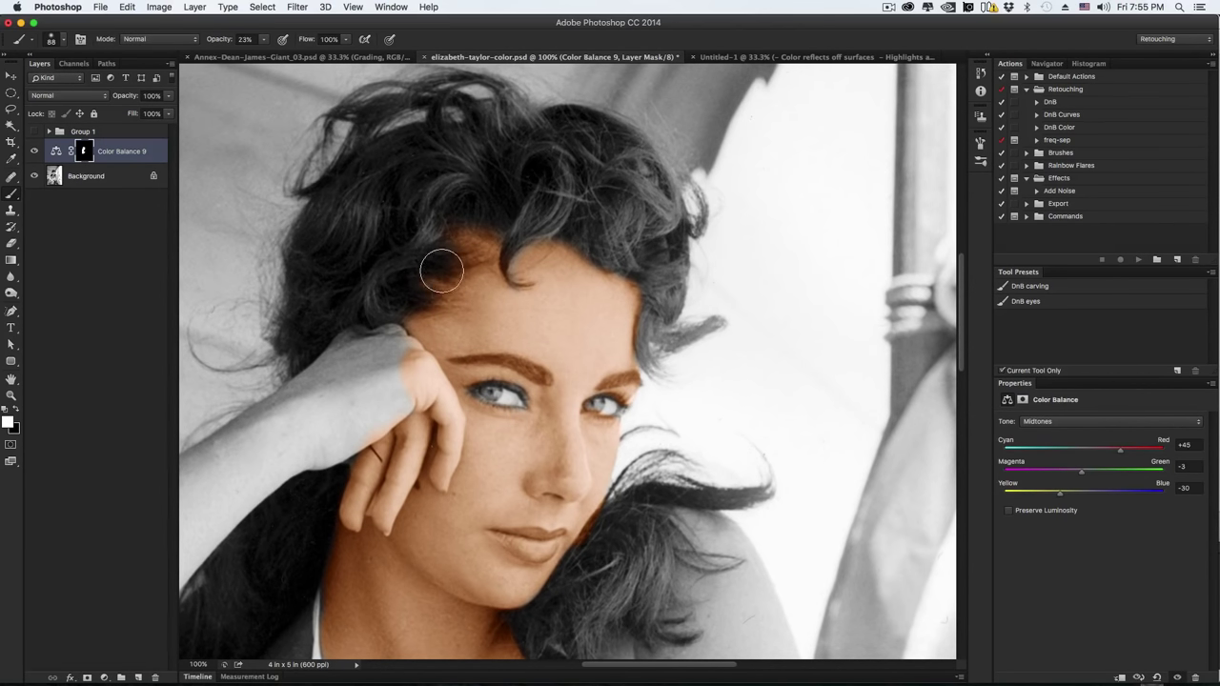
key(x)
mouse_move(448, 268)
mouse_down()
mouse_move(440, 231)
mouse_move(466, 213)
mouse_move(524, 210)
mouse_move(423, 301)
mouse_move(371, 310)
mouse_move(442, 258)
mouse_move(404, 255)
mouse_move(340, 205)
mouse_move(407, 250)
mouse_move(435, 220)
mouse_move(440, 178)
mouse_move(380, 338)
mouse_move(419, 275)
mouse_move(424, 201)
mouse_move(570, 195)
mouse_move(566, 232)
mouse_move(519, 224)
mouse_move(613, 218)
mouse_move(578, 232)
mouse_move(664, 288)
mouse_move(651, 281)
mouse_move(655, 363)
mouse_move(659, 353)
mouse_move(667, 294)
mouse_move(571, 315)
mouse_move(565, 300)
mouse_move(596, 325)
mouse_move(576, 338)
mouse_move(599, 322)
mouse_move(612, 358)
mouse_move(618, 330)
mouse_move(617, 383)
mouse_move(607, 307)
mouse_move(577, 290)
mouse_move(588, 286)
mouse_move(620, 300)
mouse_move(564, 346)
mouse_up()
key(x)
- Restore the brush opacity to 100% for painting the arms with white
key(super+minus)
key(super+minus)
key(super+minus)
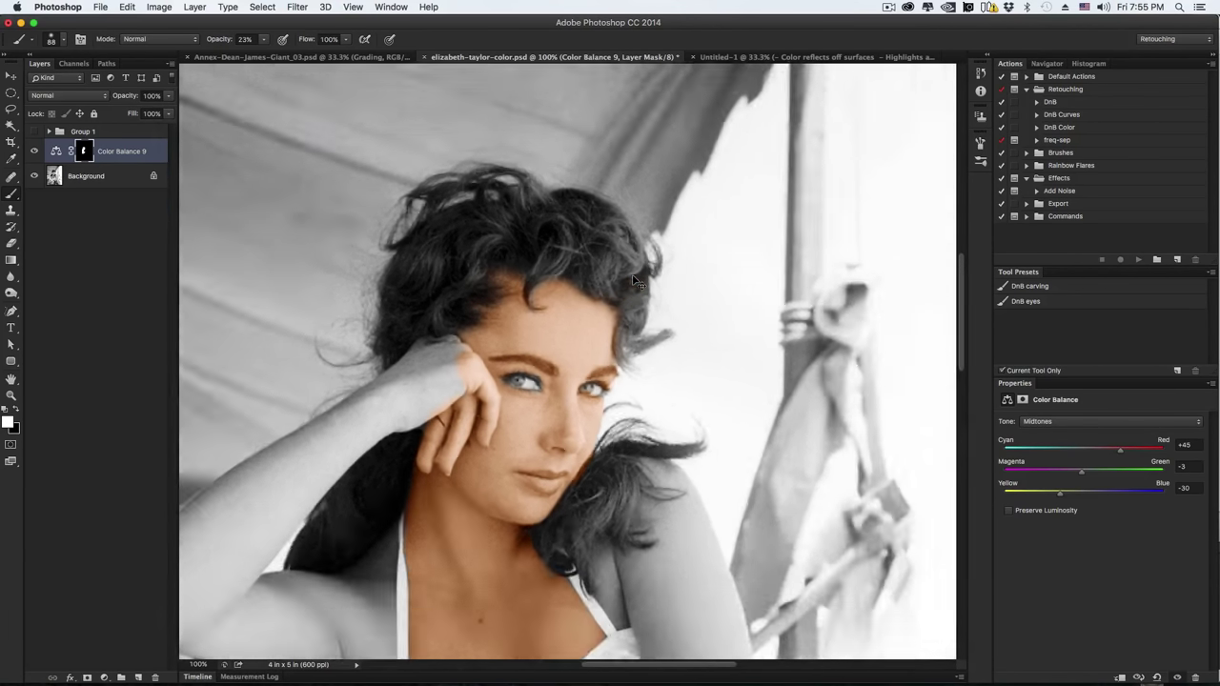
key(super+plus)
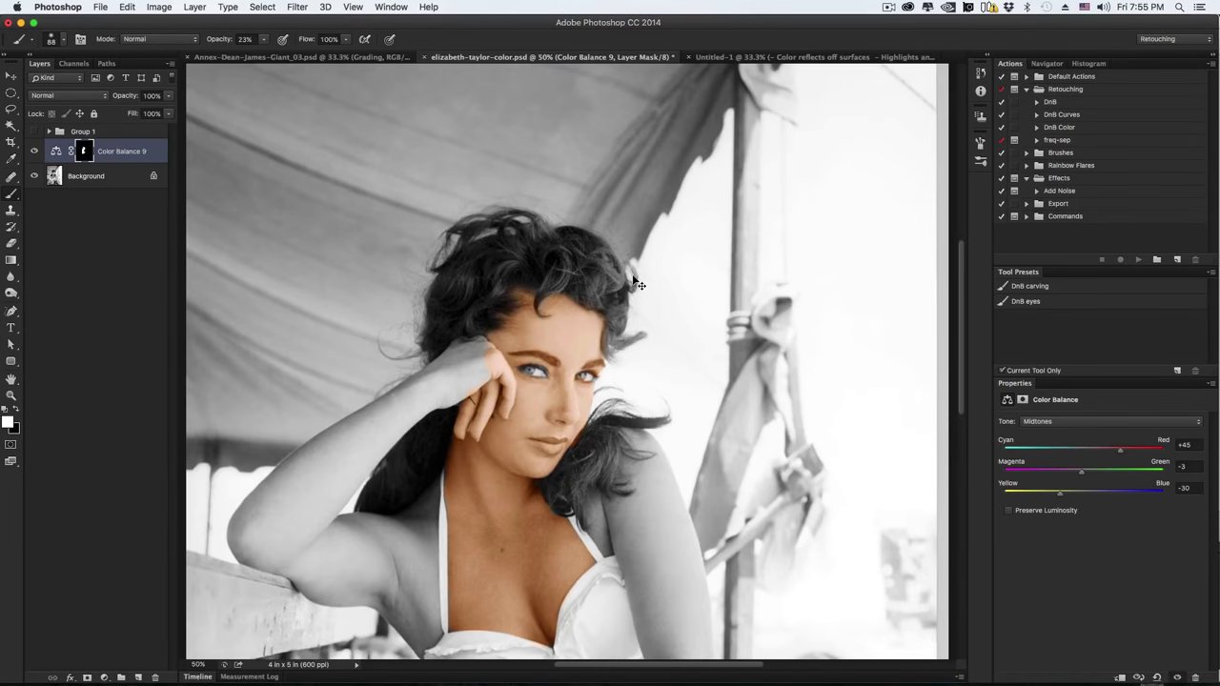
drag(710, 442, 724, 400)
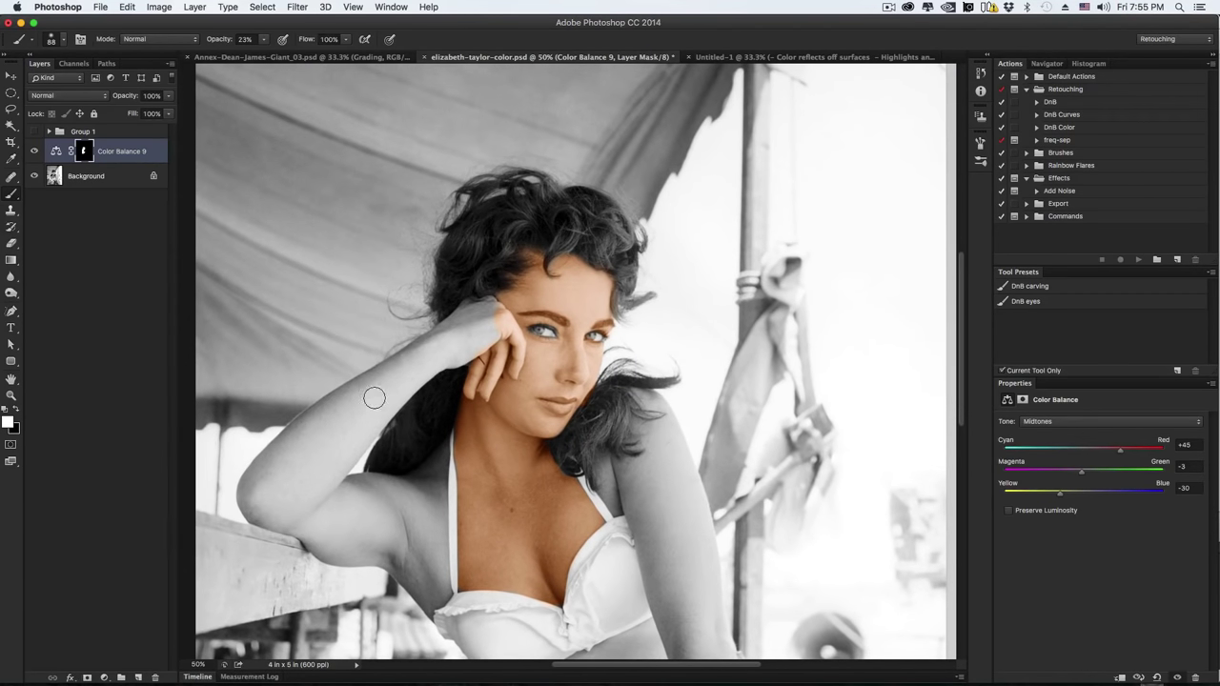
key(x)
key(x)
drag(218, 40, 211, 41)
text(99)
key(Return)
text(95)
key(Return)
drag(226, 42, 291, 41)
- Paint the skin tone into the mask over the raised hand, forearm, elbow, upper arm and shoulder
click(339, 437)
mouse_move(313, 458)
mouse_down()
mouse_move(356, 429)
mouse_move(291, 440)
mouse_move(421, 359)
mouse_move(470, 311)
mouse_move(459, 317)
mouse_move(492, 315)
mouse_move(472, 348)
mouse_move(392, 397)
mouse_up()
mouse_move(297, 488)
mouse_down()
mouse_move(264, 489)
mouse_move(274, 462)
mouse_move(250, 491)
mouse_move(275, 517)
mouse_move(295, 484)
mouse_move(346, 512)
mouse_move(324, 535)
mouse_move(336, 547)
mouse_move(390, 552)
mouse_move(324, 553)
mouse_move(397, 547)
mouse_move(408, 560)
mouse_move(435, 498)
mouse_up()
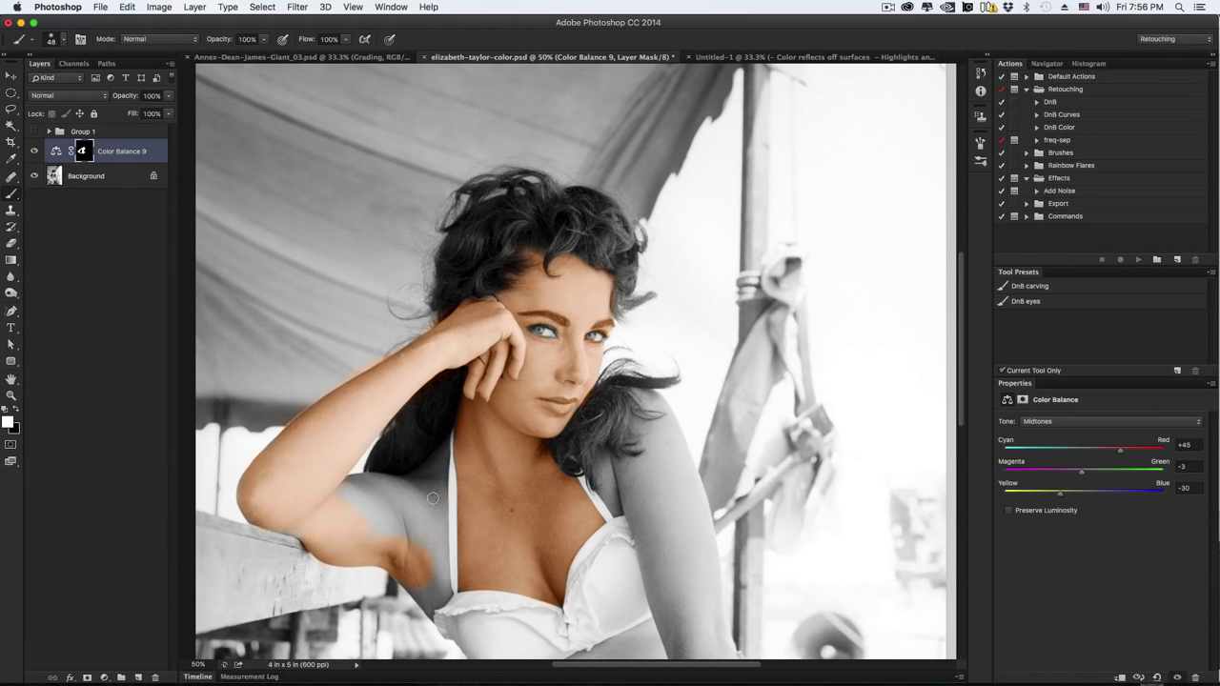
mouse_move(429, 550)
mouse_down()
mouse_move(439, 491)
mouse_move(442, 586)
mouse_up()
mouse_move(362, 506)
mouse_down()
mouse_move(415, 501)
mouse_move(423, 490)
mouse_move(418, 508)
mouse_move(435, 459)
mouse_up()
key(h)
drag(420, 459, 419, 465)
- Paint the skin tone into the mask down the lowered arm from the shoulder to the hand
scroll(419, 465, down, 3)
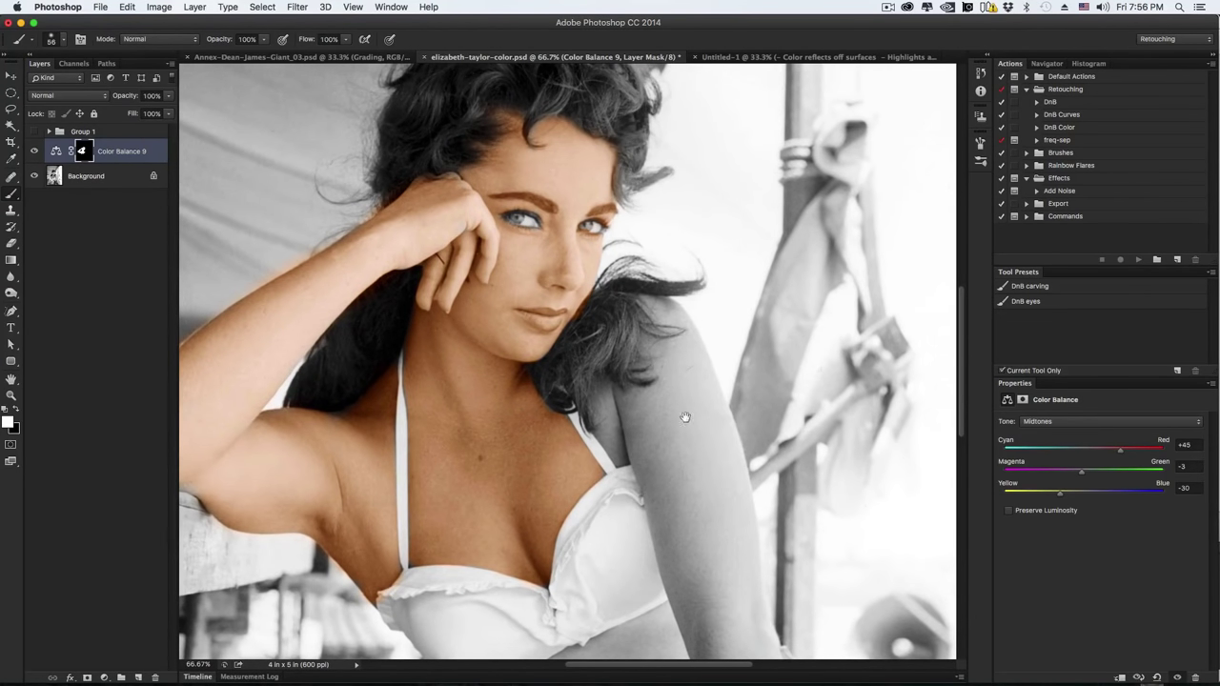
key(super+equal)
mouse_move(511, 322)
mouse_down()
mouse_move(523, 324)
mouse_move(526, 359)
mouse_move(541, 361)
mouse_move(577, 287)
mouse_move(562, 282)
mouse_move(581, 277)
mouse_move(623, 425)
mouse_up()
scroll(621, 503, down, 5)
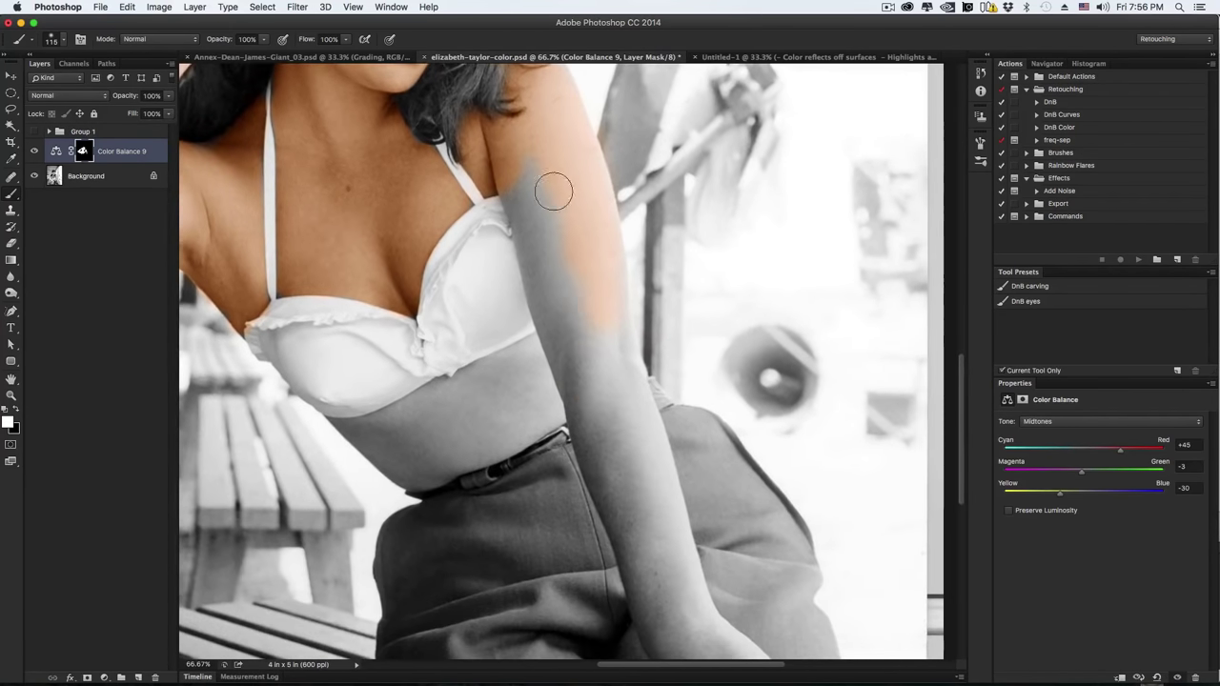
mouse_move(554, 191)
mouse_down()
mouse_move(597, 389)
mouse_move(526, 148)
mouse_move(558, 328)
mouse_move(509, 141)
mouse_move(622, 498)
mouse_move(600, 321)
mouse_up()
scroll(607, 401, down, 3)
drag(585, 377, 579, 366)
drag(580, 314, 573, 313)
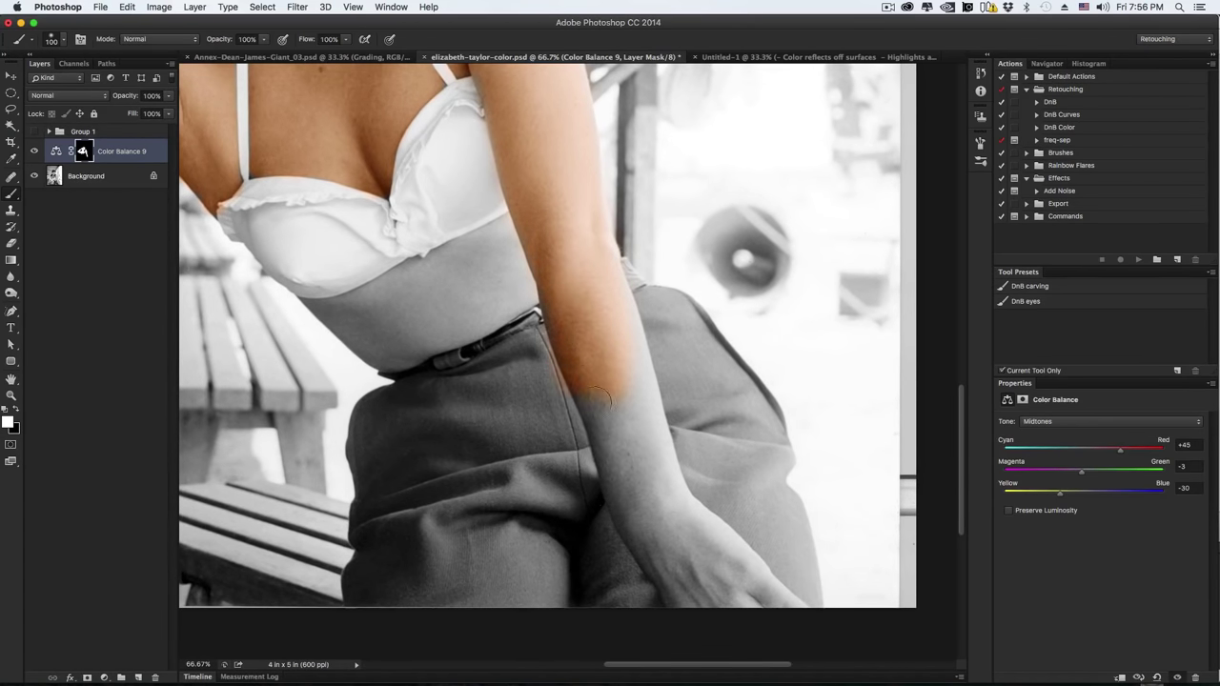
mouse_move(609, 373)
mouse_down()
mouse_move(625, 328)
mouse_move(666, 528)
mouse_move(618, 431)
mouse_move(580, 402)
mouse_move(631, 484)
mouse_move(622, 456)
mouse_move(633, 450)
mouse_move(652, 473)
mouse_move(700, 483)
mouse_move(610, 400)
mouse_move(678, 470)
mouse_move(655, 434)
mouse_move(701, 467)
mouse_up()
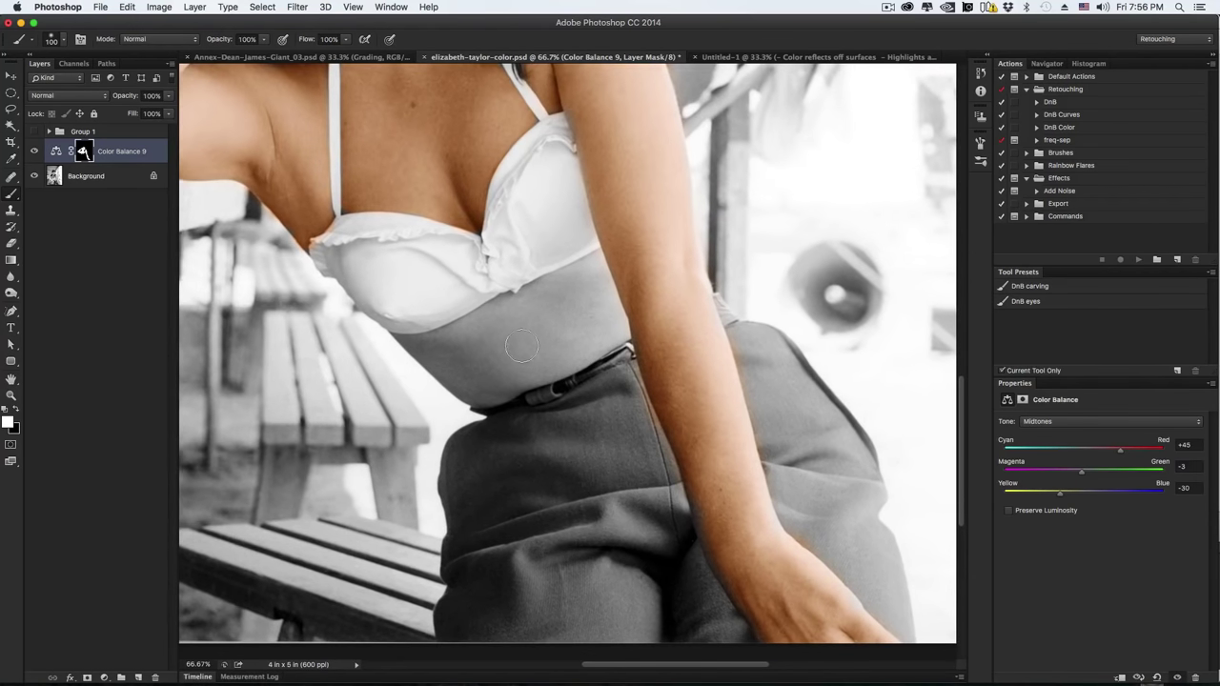
- Paint the skin tone into the Color Balance mask across the bare midriff between the top and the waistband
mouse_move(512, 349)
mouse_down()
mouse_move(486, 357)
mouse_move(501, 377)
mouse_move(482, 393)
mouse_move(529, 369)
mouse_move(555, 374)
mouse_move(530, 378)
mouse_move(596, 334)
mouse_move(616, 372)
mouse_move(618, 354)
mouse_up()
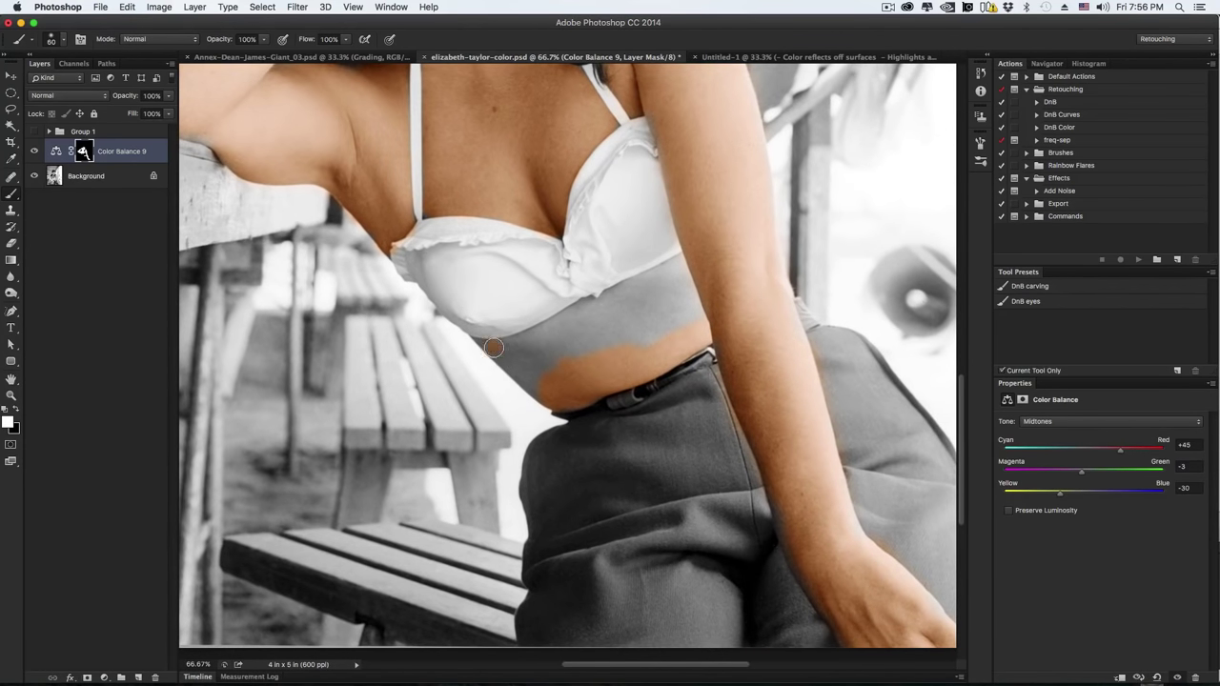
mouse_move(493, 348)
mouse_down()
mouse_move(509, 357)
mouse_move(477, 315)
mouse_move(515, 362)
mouse_move(513, 348)
mouse_move(562, 329)
mouse_up()
key(x)
key(x)
mouse_move(677, 306)
mouse_down()
mouse_move(707, 326)
mouse_move(571, 324)
mouse_move(608, 302)
mouse_move(600, 312)
mouse_move(674, 270)
mouse_move(568, 348)
mouse_move(557, 370)
mouse_move(618, 349)
mouse_move(692, 285)
mouse_move(698, 306)
mouse_move(643, 349)
mouse_move(697, 323)
mouse_up()
- Review the whole figure and compare it with and without the Color Balance adjustment
key(super+y)
key(super+0)
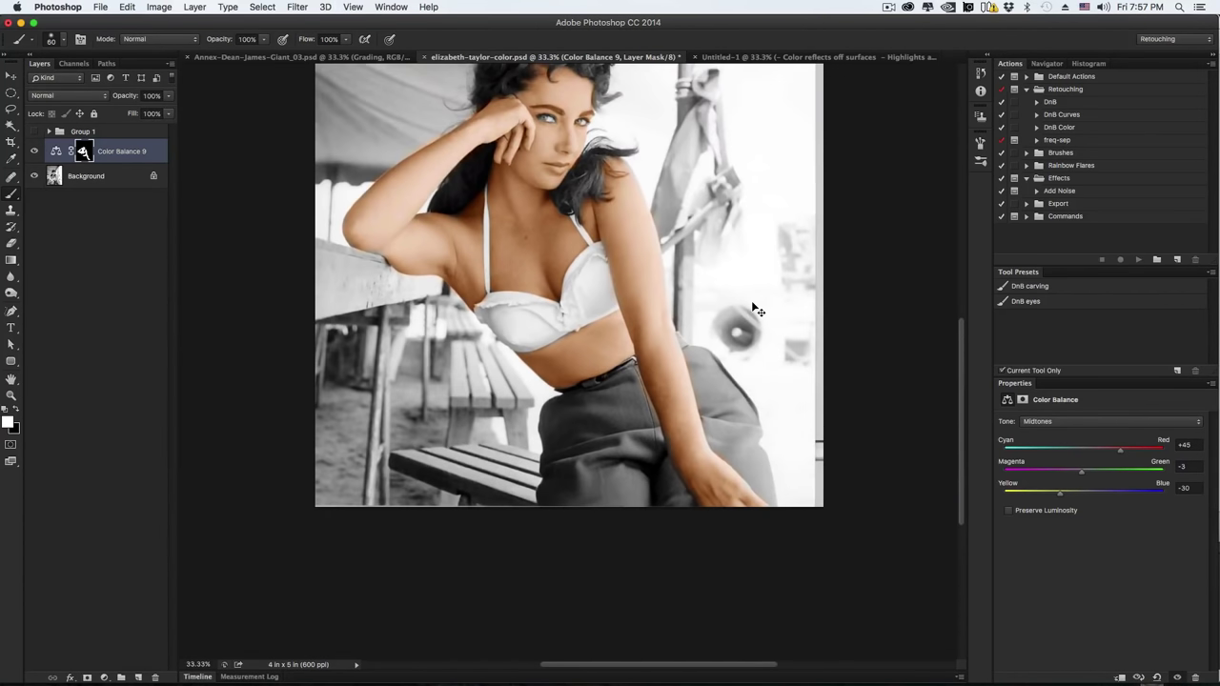
key(super+equal)
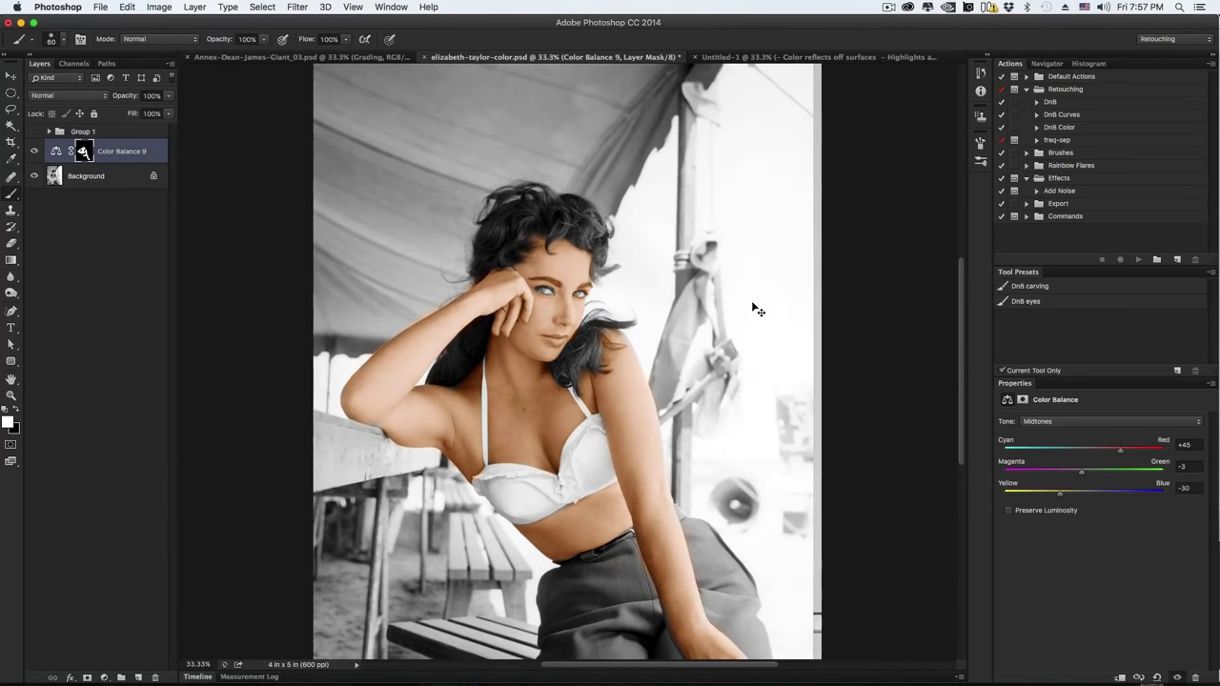
key(super+minus)
key(super+equal)
key(super+minus)
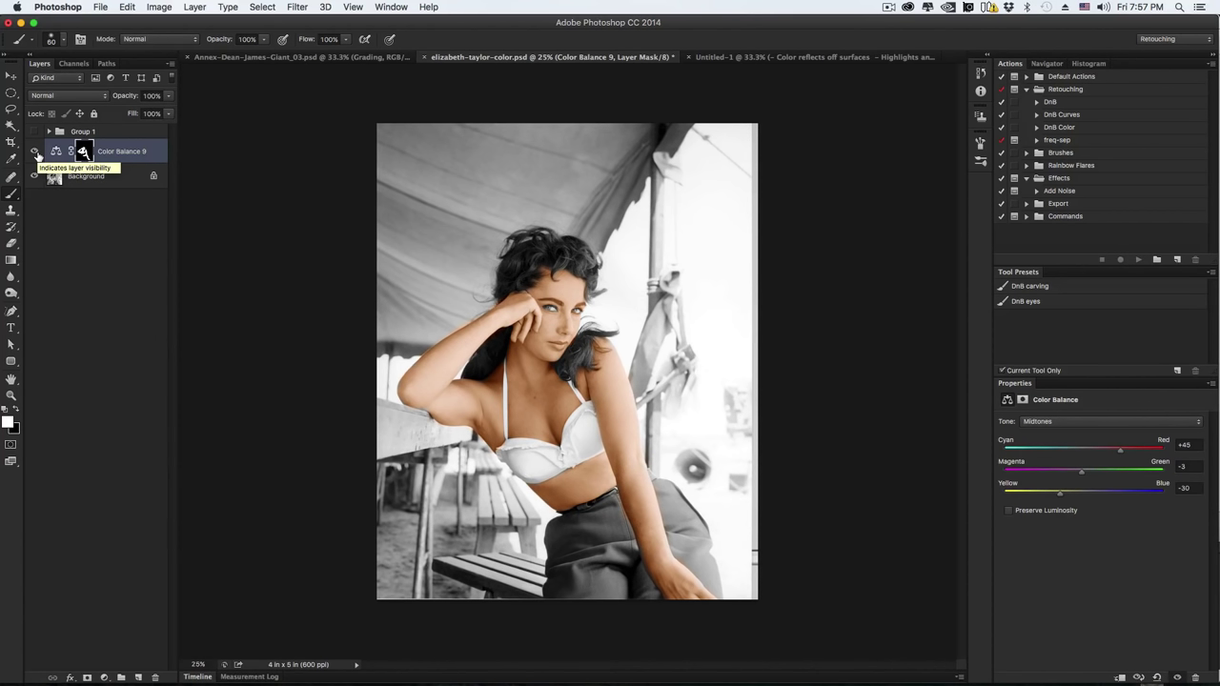
click(36, 152)
click(36, 151)
- Add a Hue/Saturation adjustment layer and rename the Color Balance layer below it Skin Base
click(105, 678)
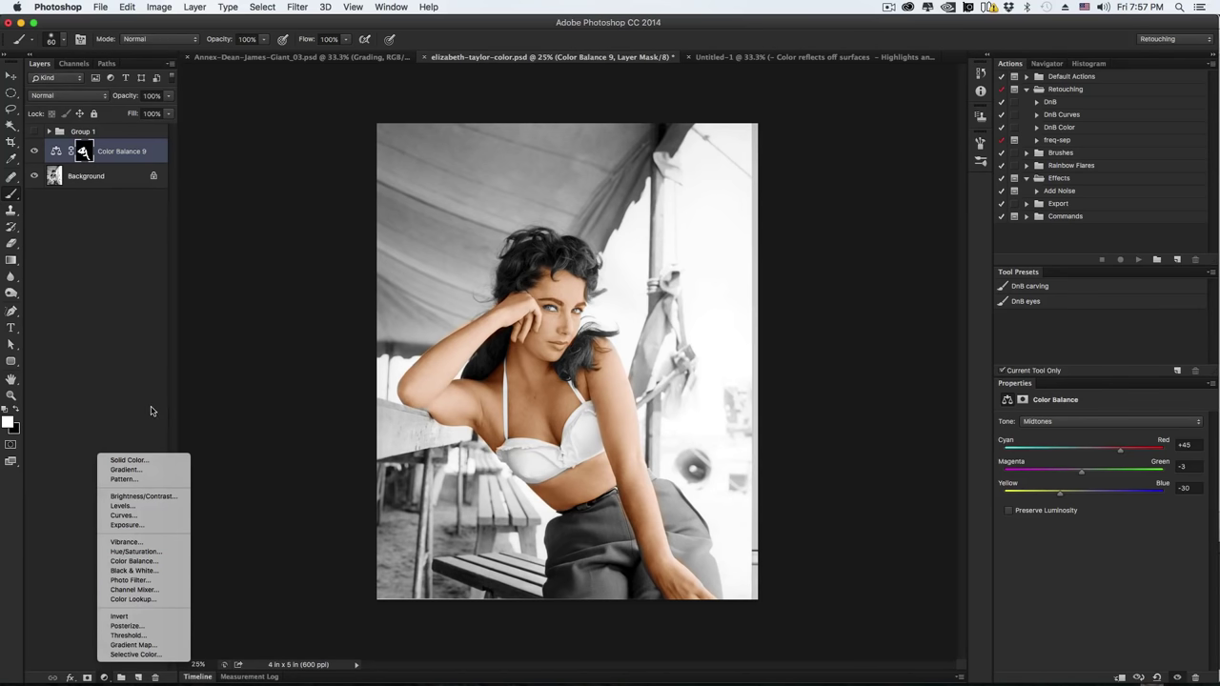
click(168, 552)
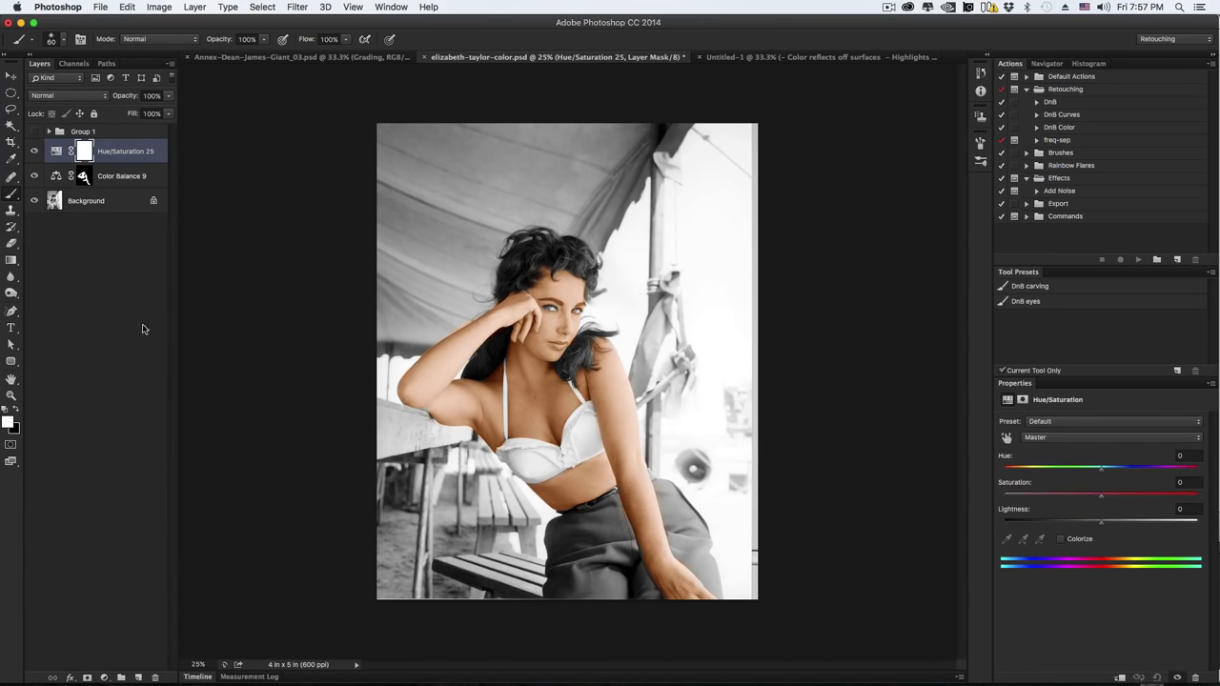
double_click(124, 177)
key(BackSpace)
text(Skin Base)
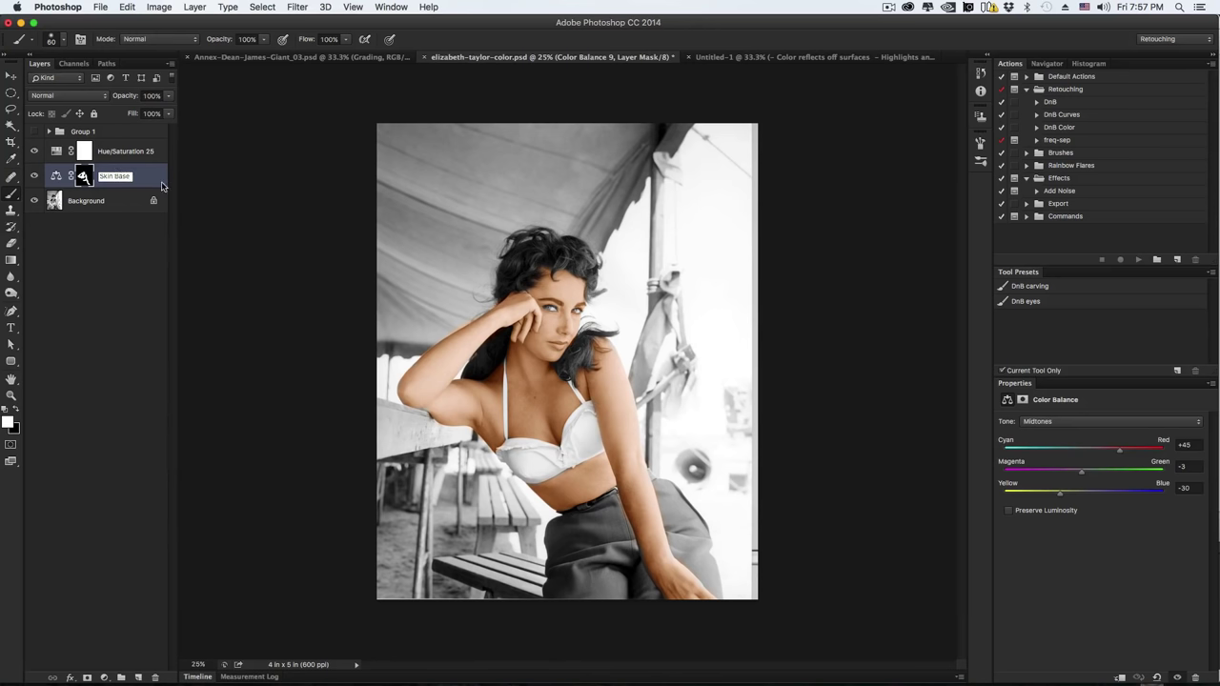
key(Return)
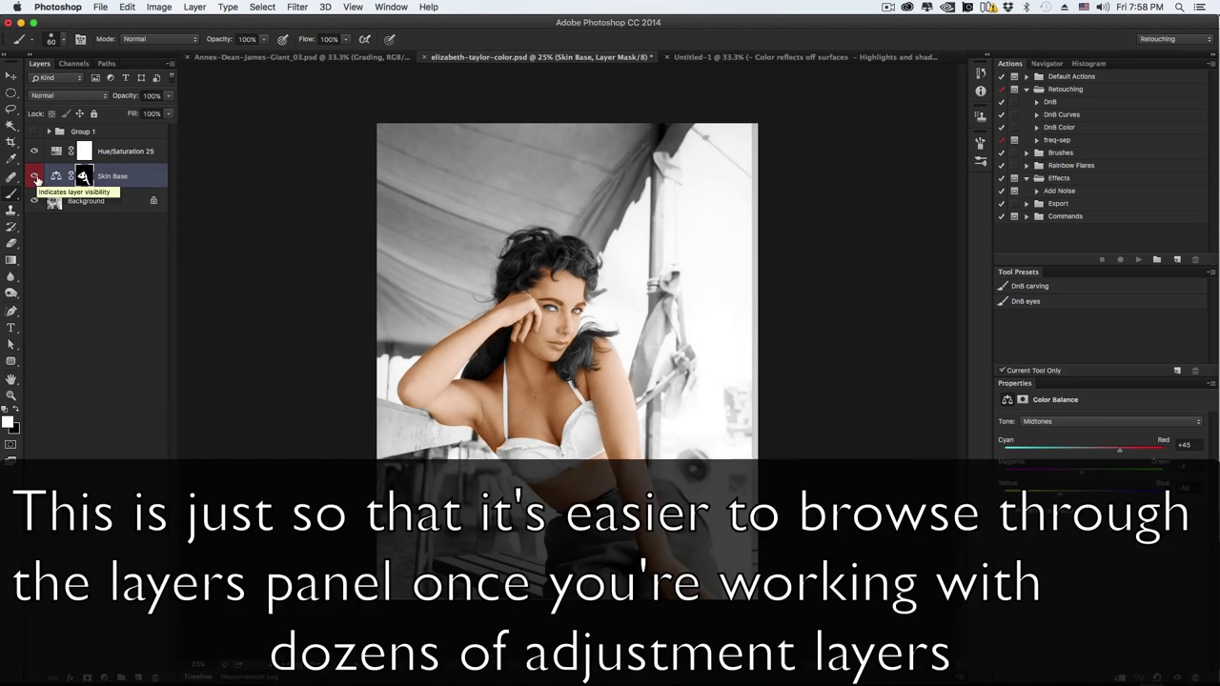
- Check the Skin Base effect by toggling its visibility, and give the Hue/Saturation layer a green color label
click(34, 178)
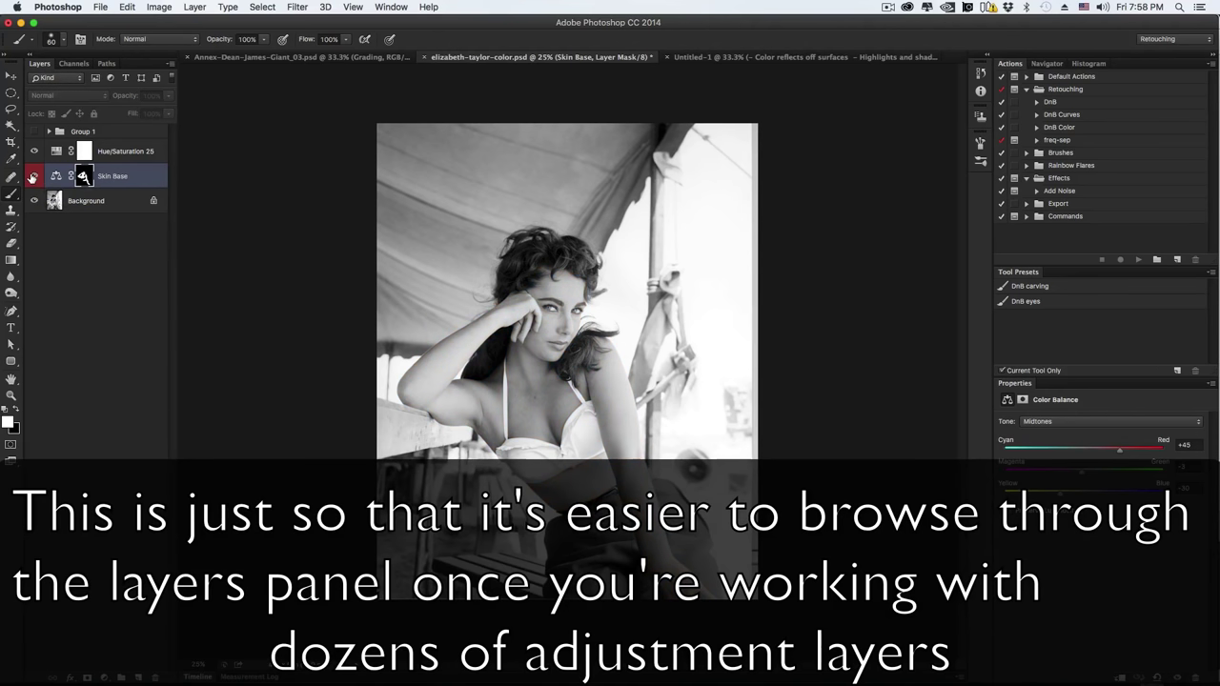
click(33, 178)
click(139, 155)
click(149, 179)
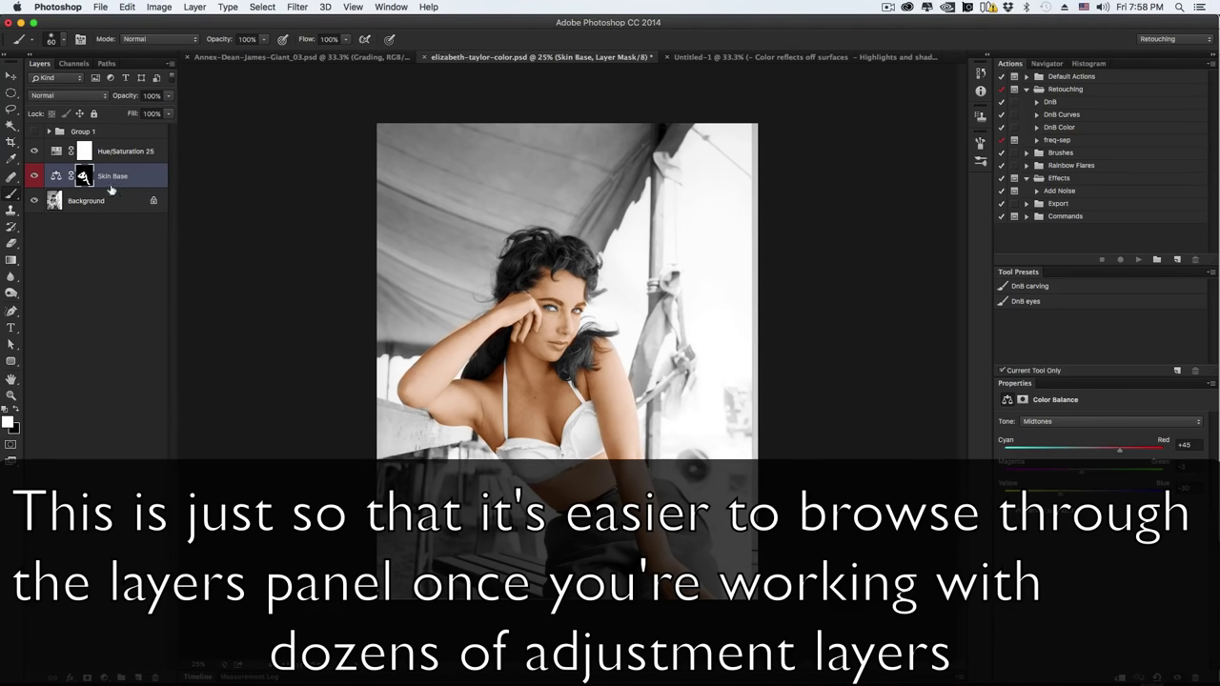
click(144, 154)
right_click(144, 153)
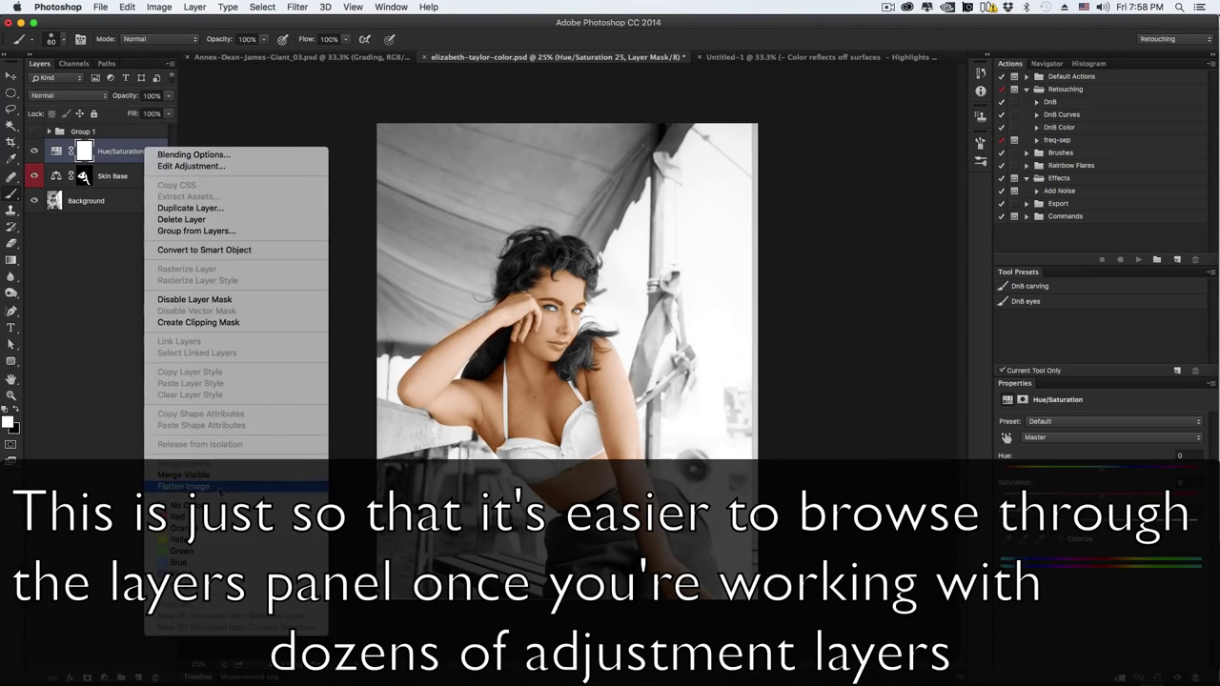
click(200, 552)
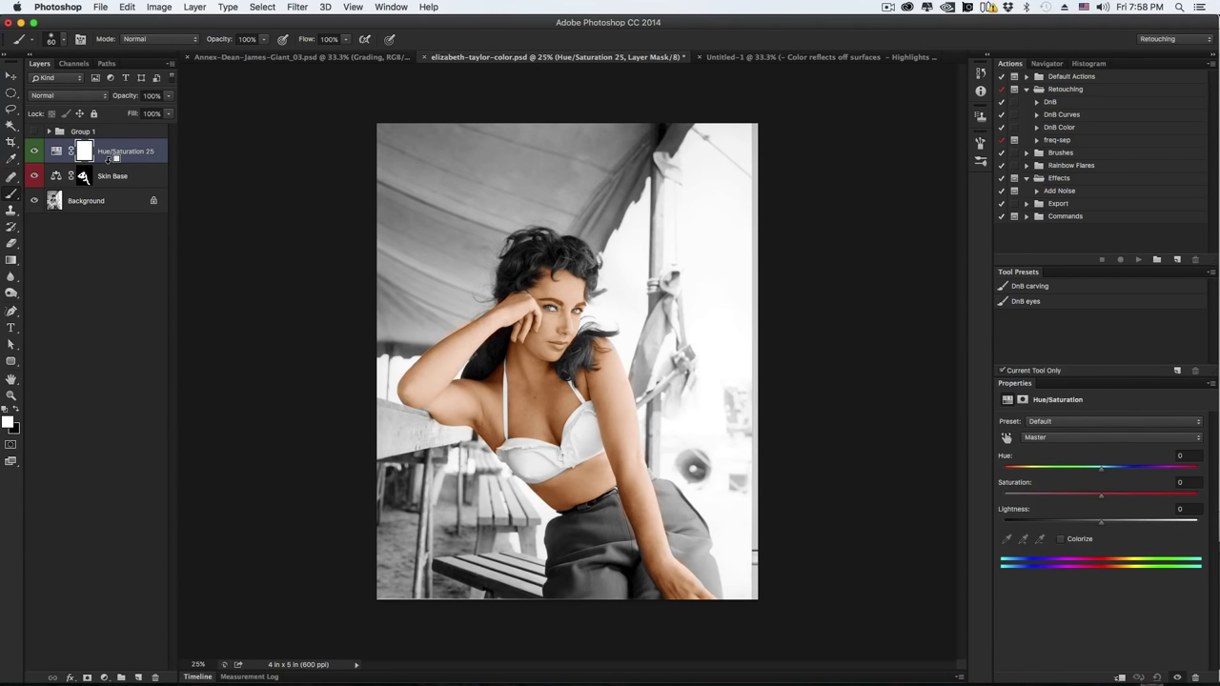
- Clip the Hue/Saturation layer to the Skin Base layer so it affects only the painted skin
alt+click(108, 158)
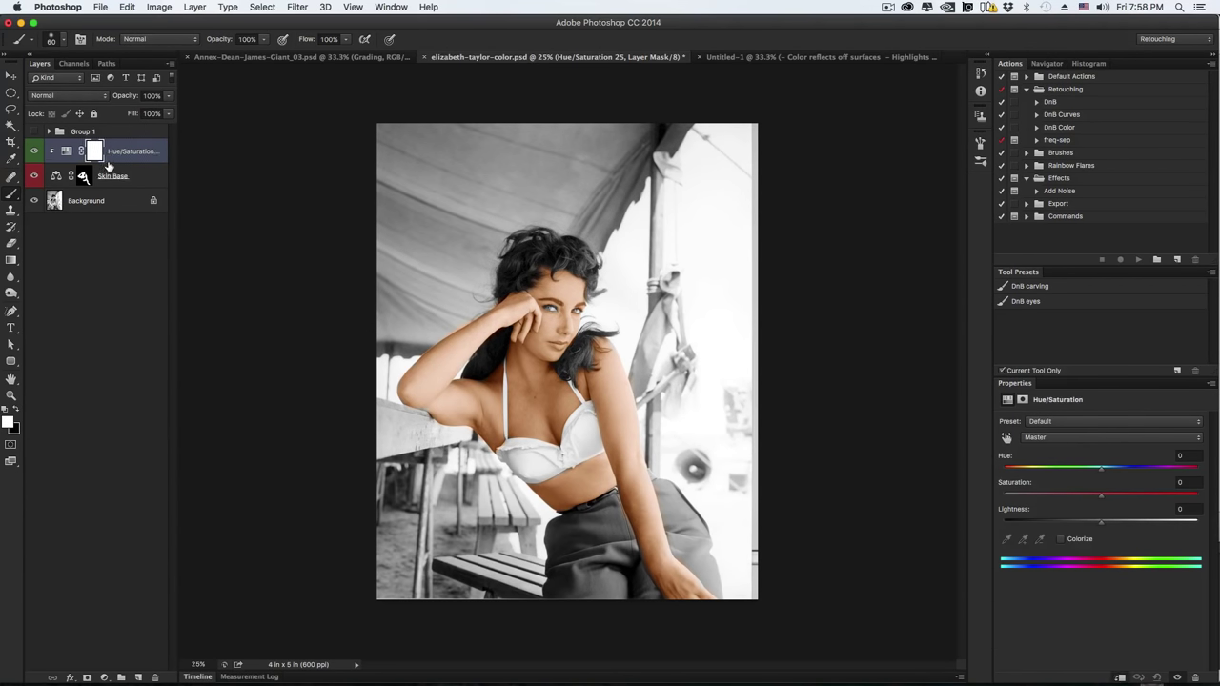
alt+click(109, 166)
drag(110, 166, 54, 157)
scroll(573, 347, up, 2)
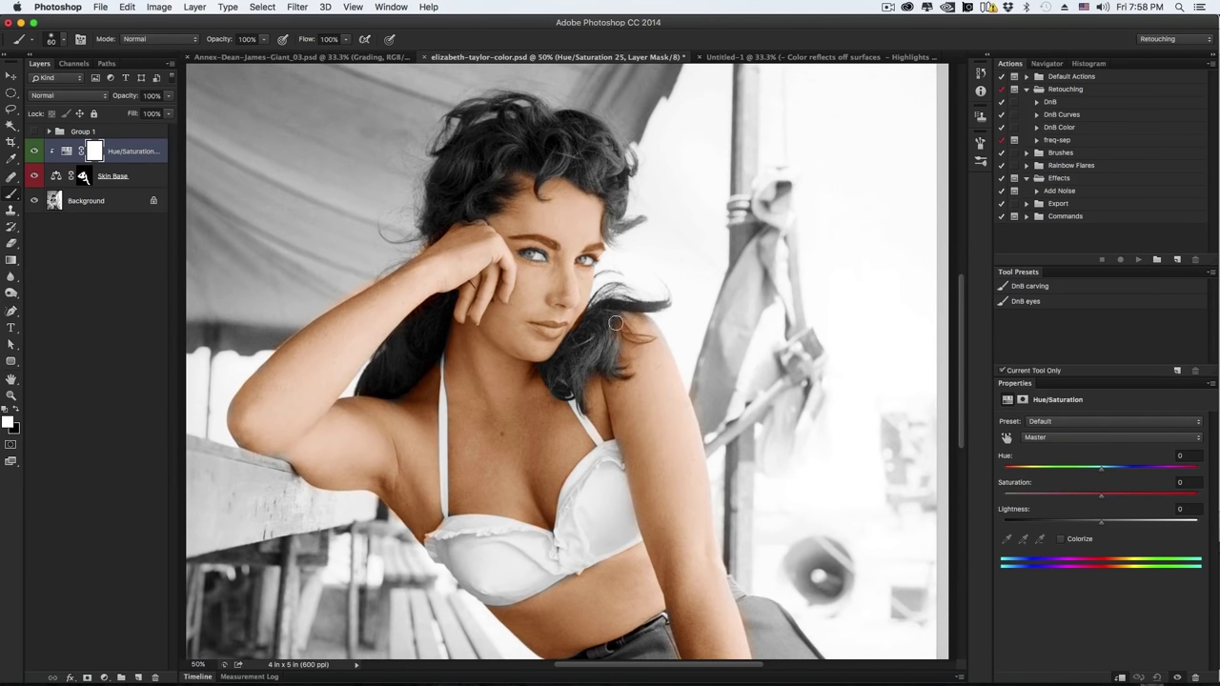
scroll(519, 471, down, 2)
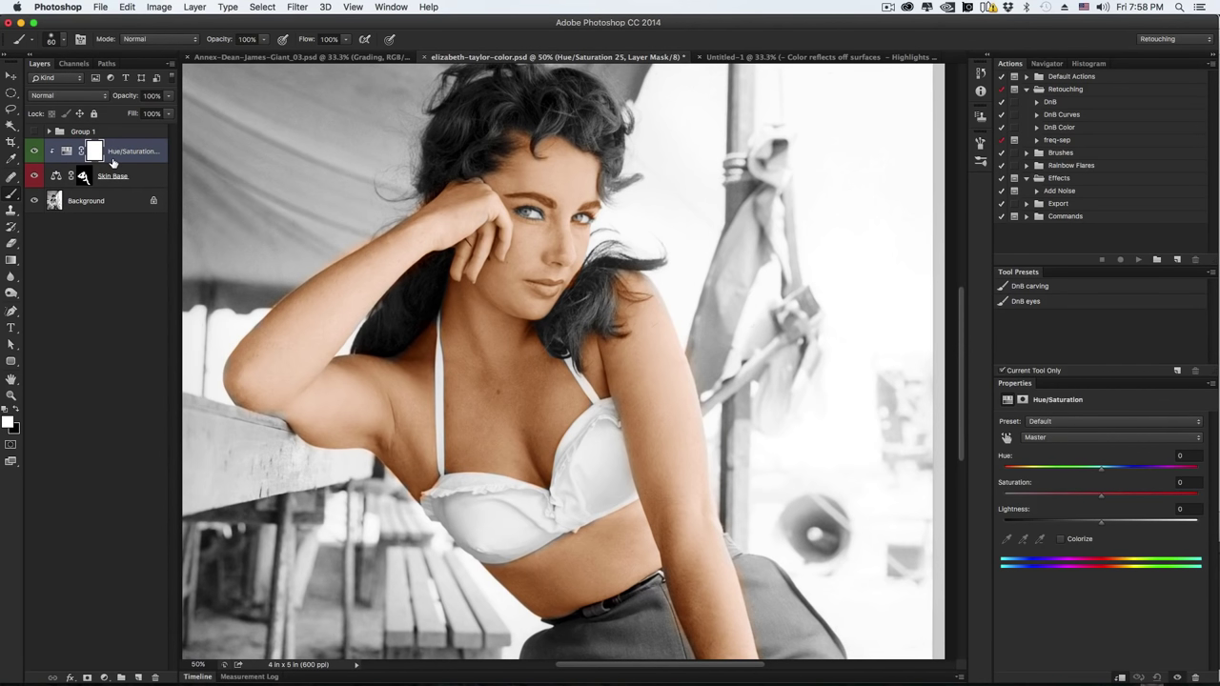
- Set the clipped Hue/Saturation adjustment to saturation -21 and hue -2
key(super+minus)
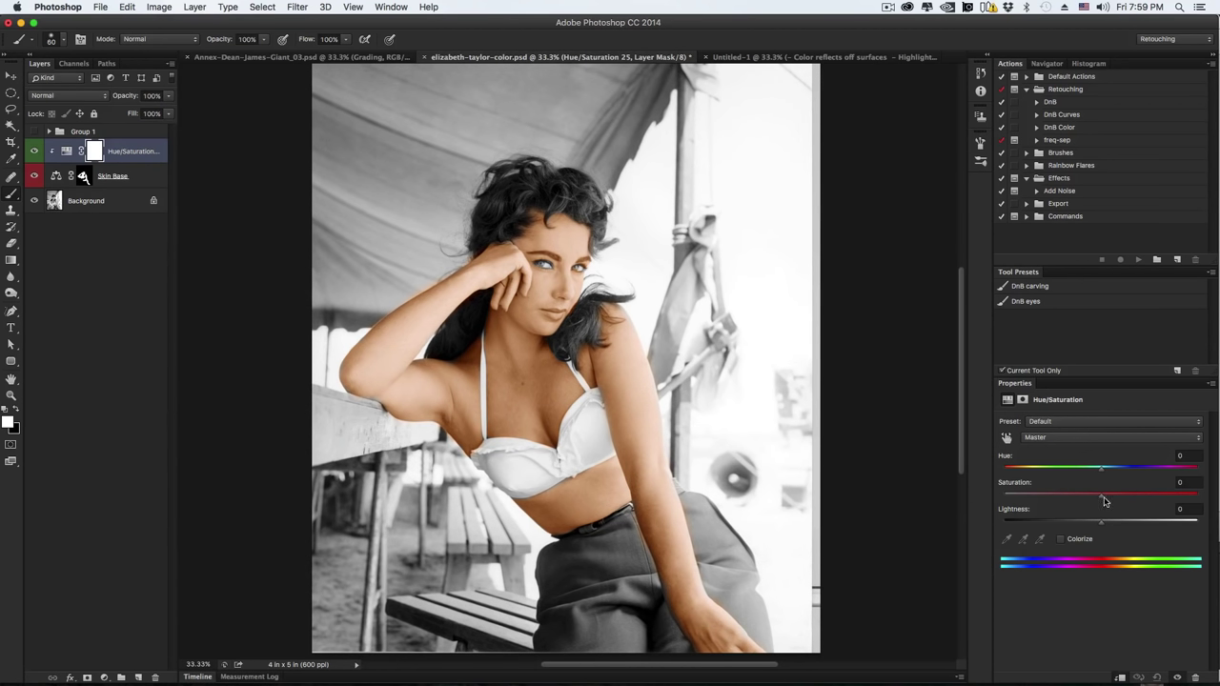
drag(1102, 496, 1080, 496)
drag(1076, 495, 1083, 499)
mouse_move(1081, 498)
mouse_down()
mouse_move(1104, 498)
mouse_move(1091, 499)
mouse_up()
drag(1086, 501, 1084, 502)
drag(1102, 472, 1105, 472)
drag(1099, 471, 1099, 471)
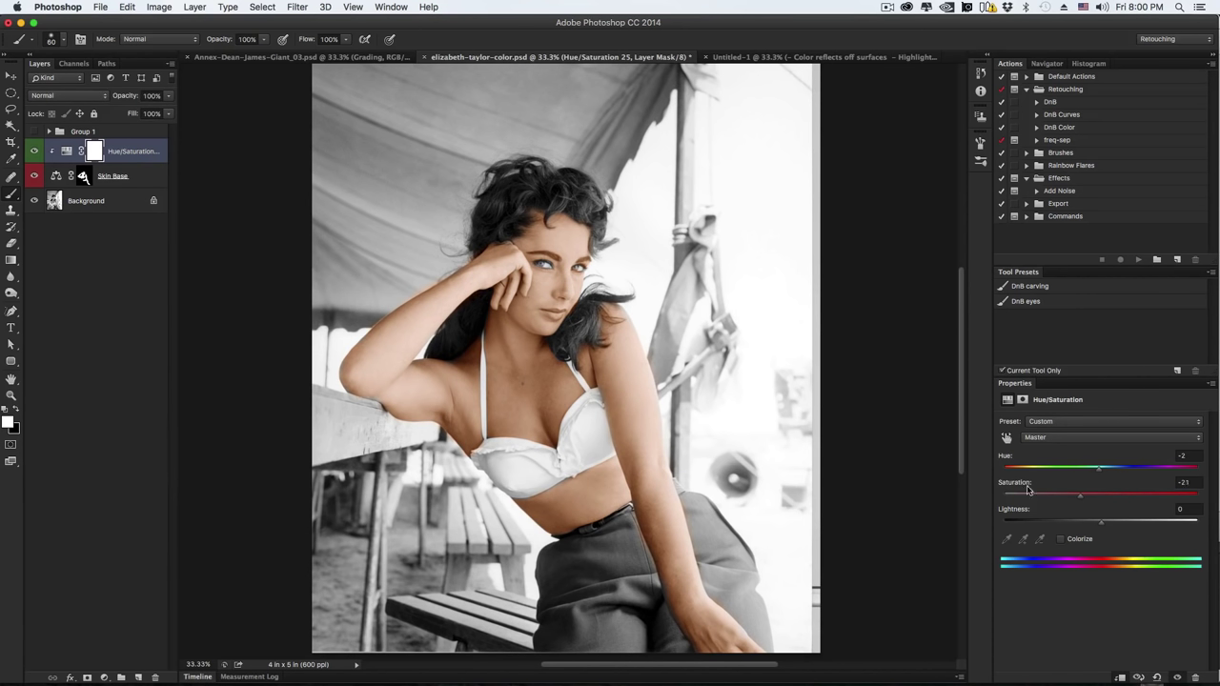
- Rename the clipped Hue/Saturation layer "shadow -"
double_click(143, 151)
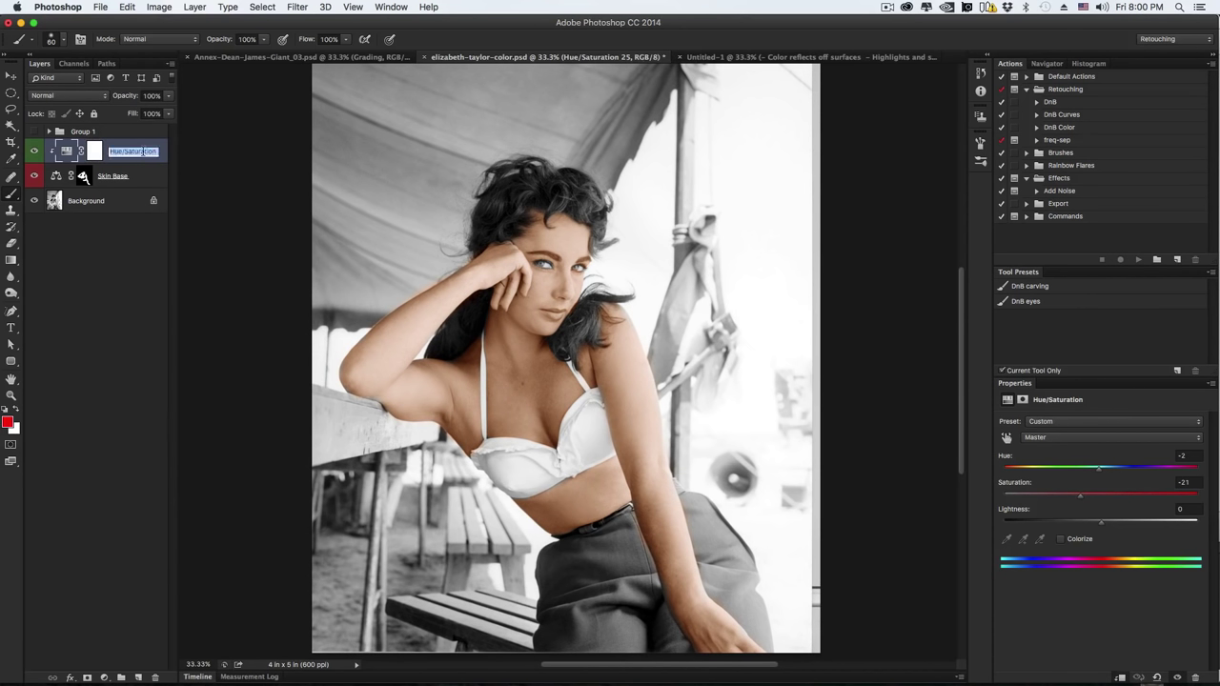
text(sha)
key(BackSpace)
key(BackSpace)
key(Return)
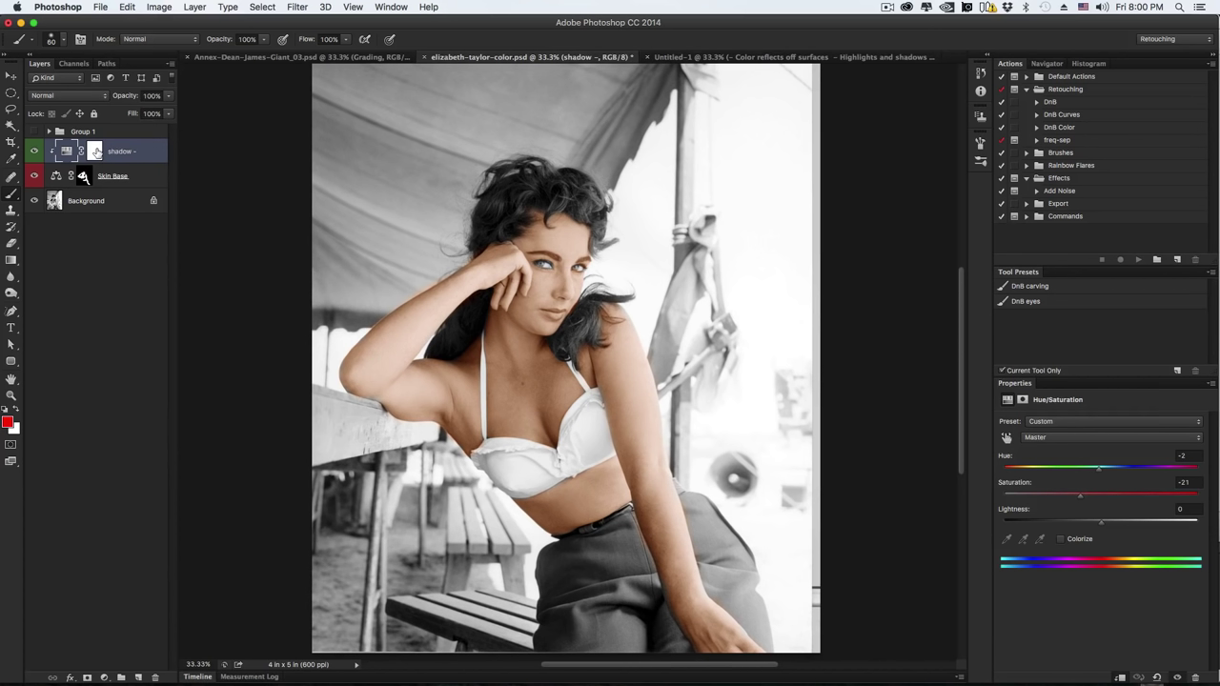
- Invert the shadow layer's mask to black and enlarge the brush for painting the skin shadows
click(94, 154)
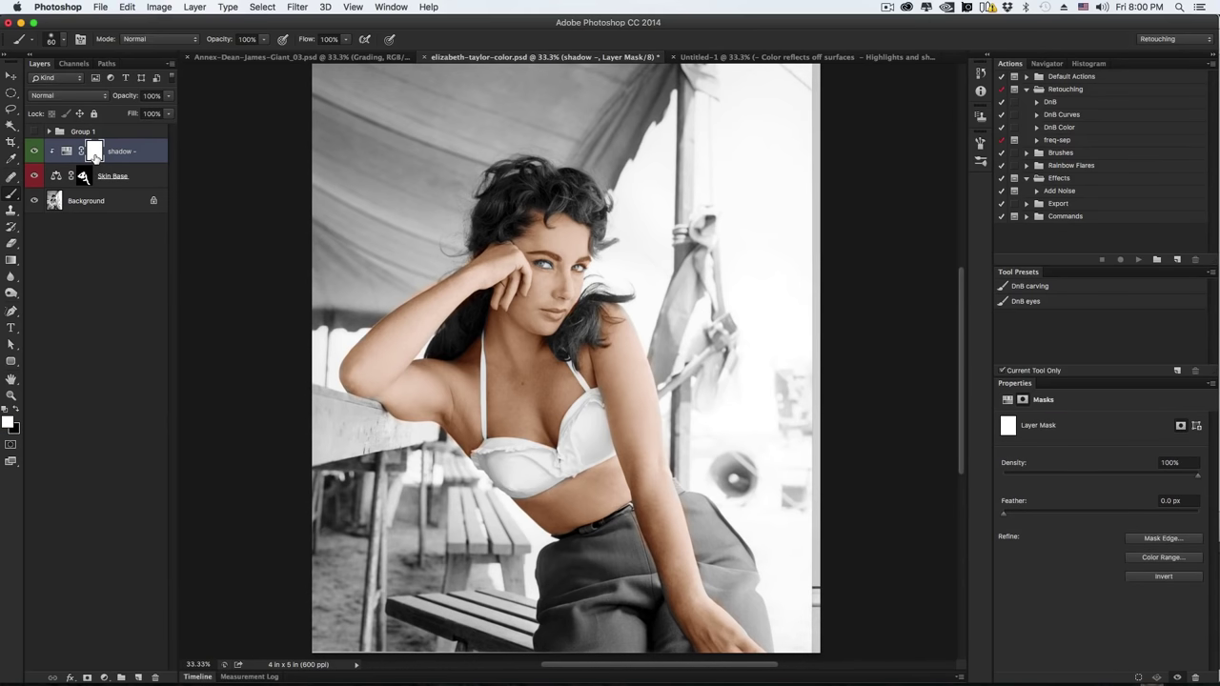
key(super+i)
key(super+equal)
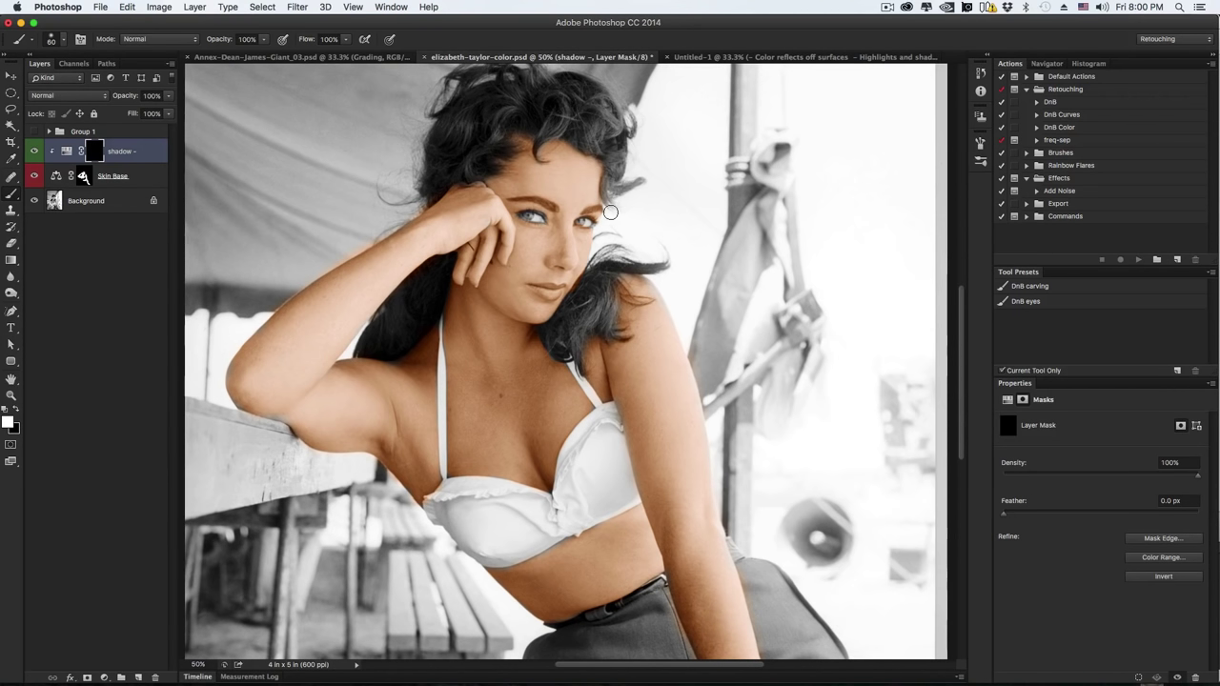
key(ctrl+minus)
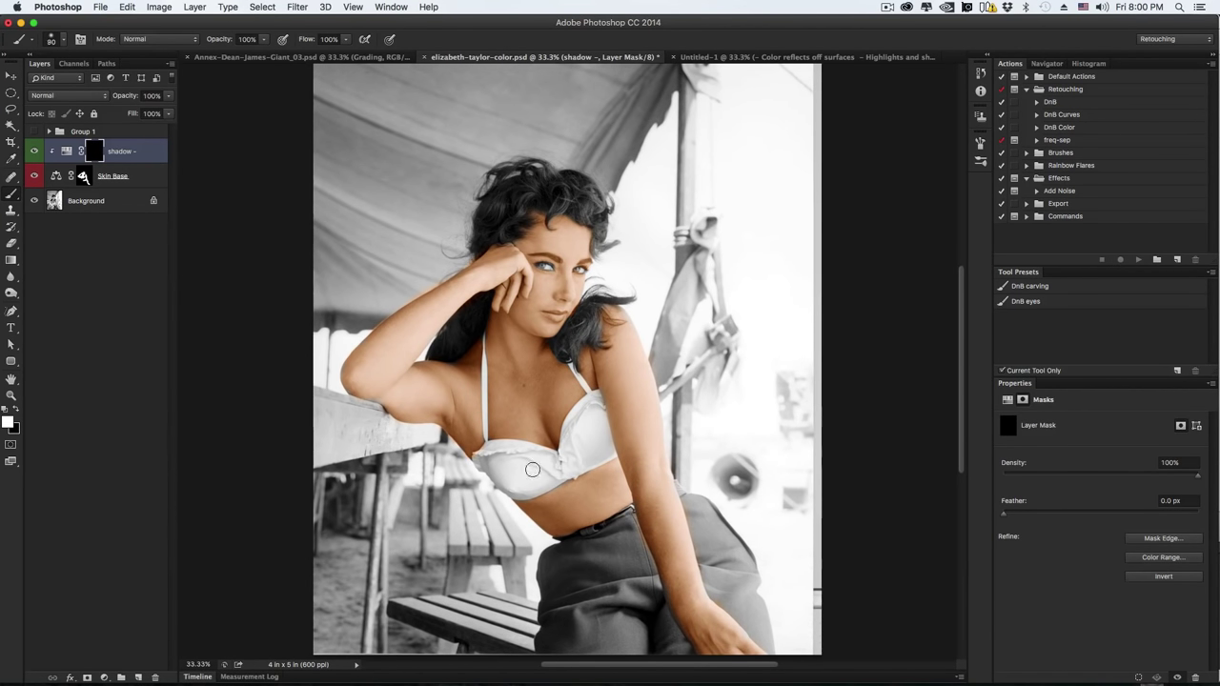
key(bracketright)
key(bracketright)
key(bracketright)
key(bracketright)
key(bracketright)
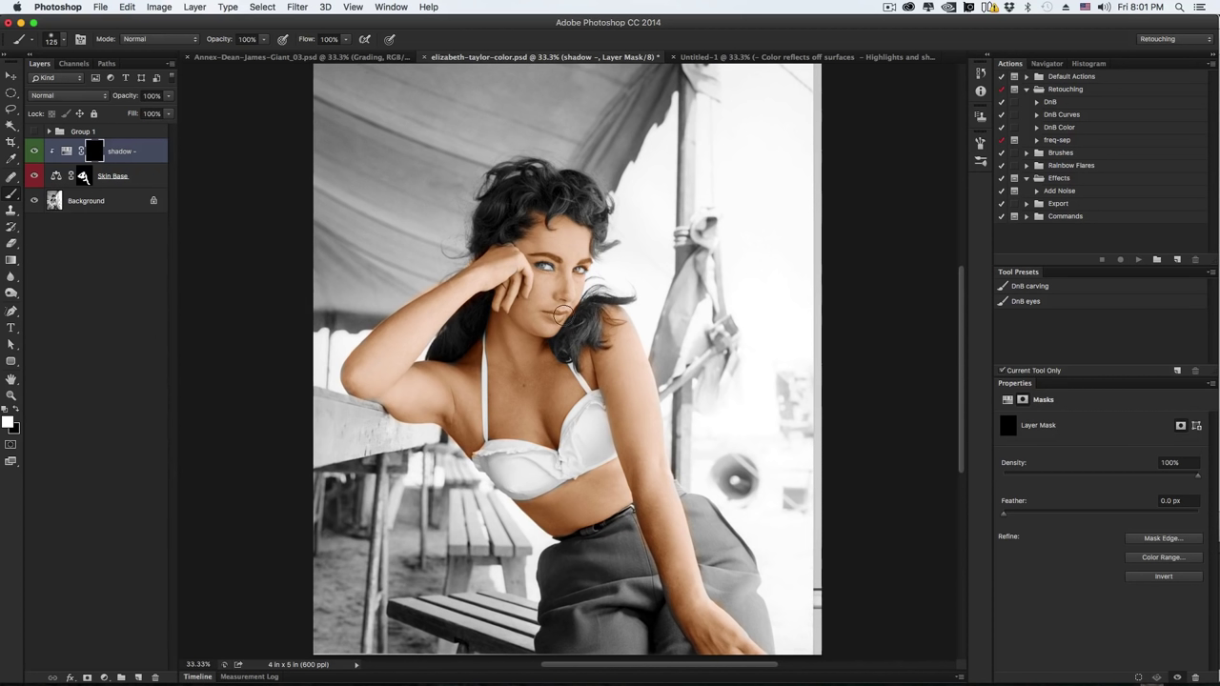
key(bracketright)
drag(561, 212, 574, 210)
key(super+z)
key(super+z)
- Lower the brush opacity to 35% and paint white on the shadow mask over the shaded forehead, neck and torso
drag(221, 42, 204, 42)
text(50)
key(Return)
key(bracketright)
key(bracketright)
key(bracketleft)
mouse_move(541, 216)
mouse_down()
mouse_move(588, 194)
mouse_move(542, 205)
mouse_move(553, 191)
mouse_move(545, 223)
mouse_up()
key(bracketleft)
mouse_move(527, 305)
mouse_down()
mouse_move(612, 390)
mouse_move(608, 322)
mouse_move(590, 394)
mouse_move(604, 340)
mouse_move(627, 485)
mouse_move(623, 410)
mouse_move(627, 572)
mouse_up()
key(bracketleft)
- Paint the shadow adjustment into the mask along the shaded side of the lowered arm, adjusting the brush size
scroll(627, 572, down, 5)
scroll(628, 572, right, 2)
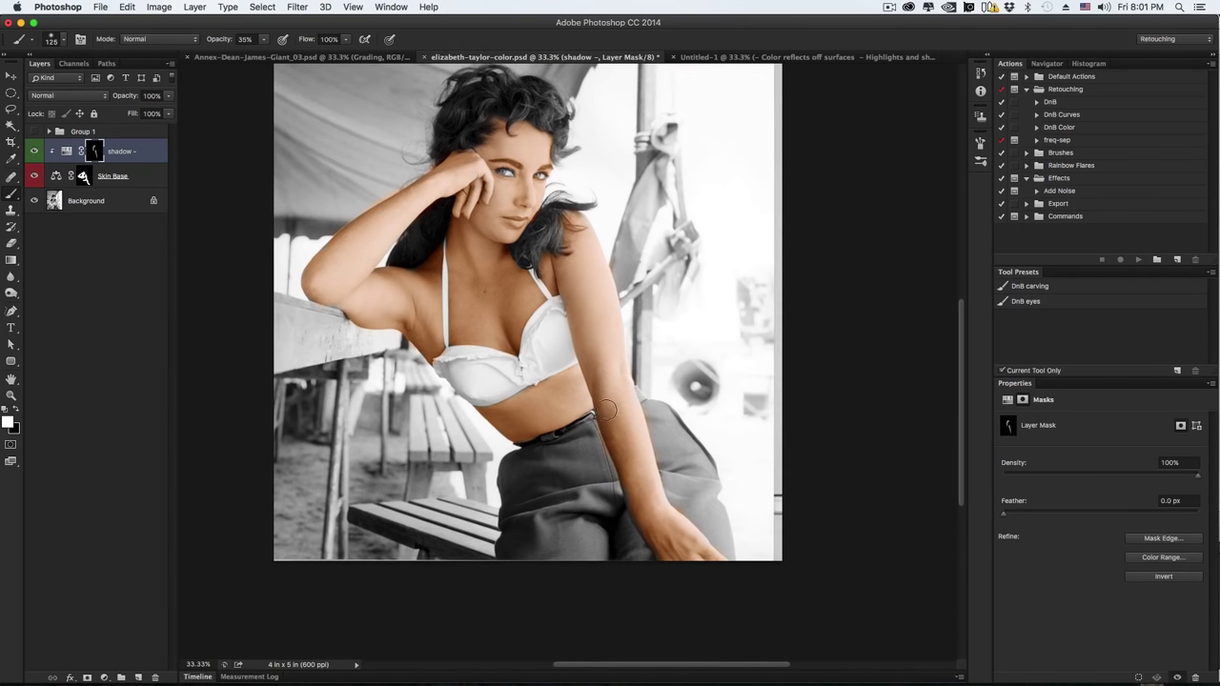
key(bracketright)
key(bracketright)
key(bracketright)
key(bracketright)
key(bracketleft)
key(bracketleft)
scroll(610, 429, up, 5)
key(bracketleft)
key(bracketleft)
key(bracketleft)
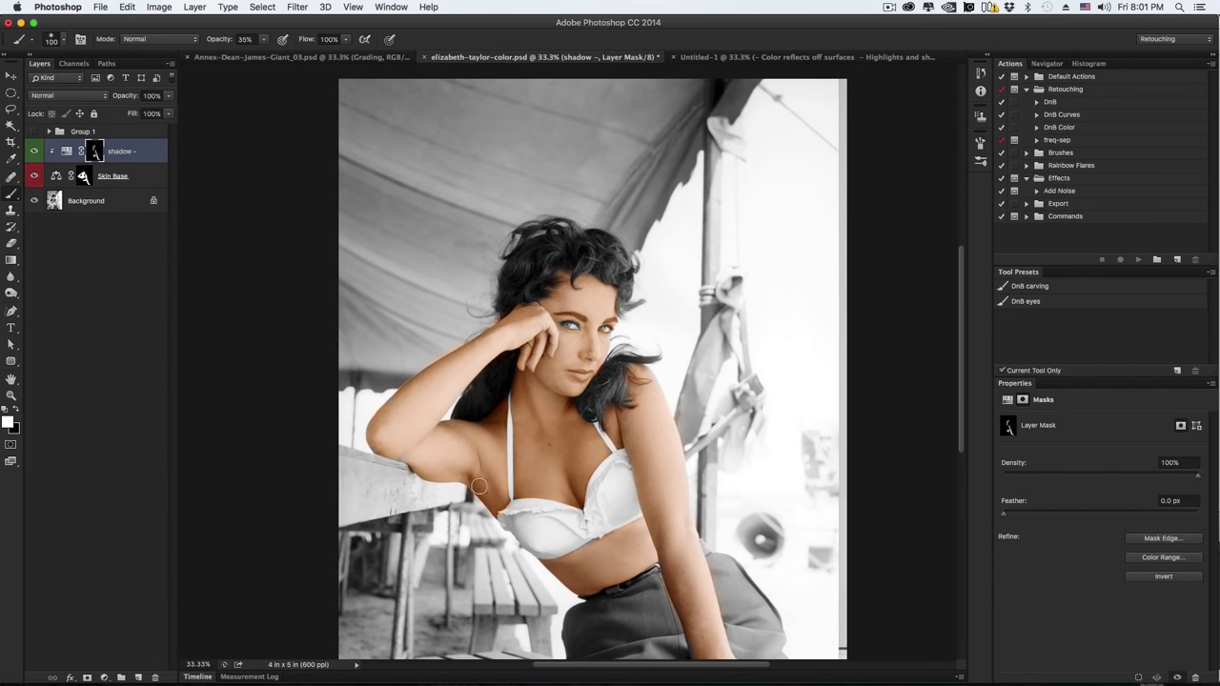
- Paint the shadow adjustment into the mask over the shaded parts of the raised arm and hand
key(bracketright)
key(bracketright)
key(bracketright)
key(bracketright)
key(bracketleft)
key(bracketleft)
key(bracketleft)
drag(518, 307, 479, 336)
key(bracketright)
key(bracketright)
key(bracketleft)
key(bracketleft)
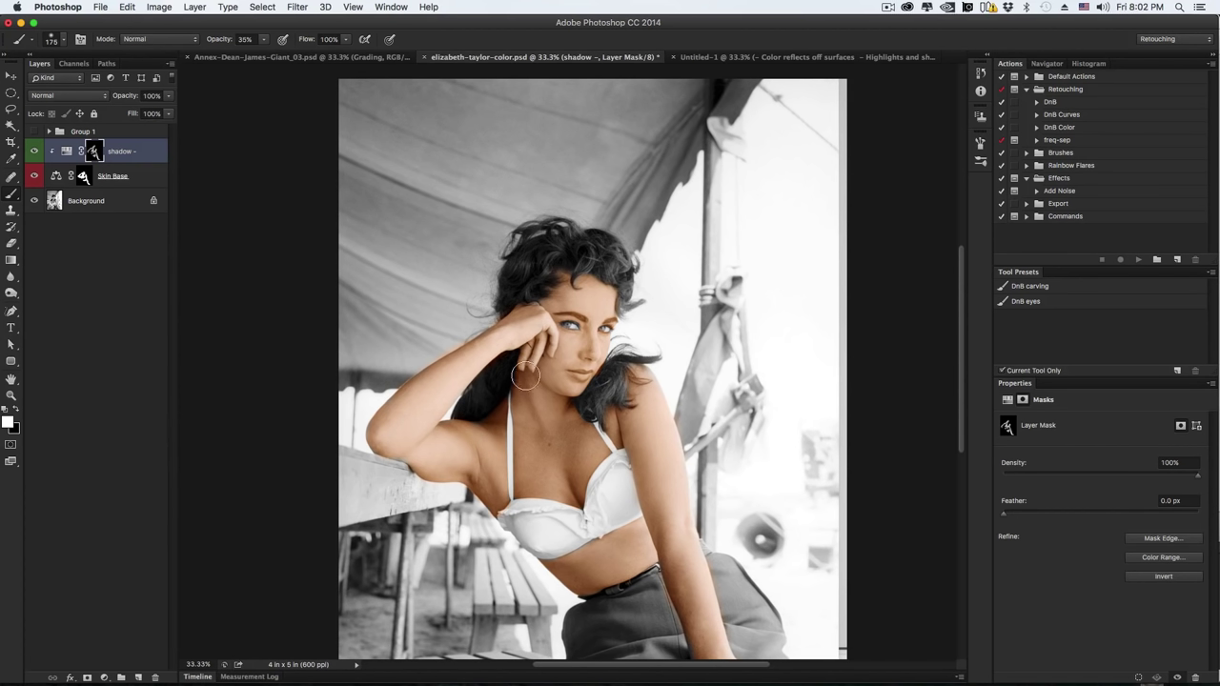
- Extend the shadow mask over the lowered forearm and hand, varying the brush between about 100 and 150 px
key(bracketright)
key(bracketleft)
key(bracketleft)
key(bracketleft)
drag(747, 464, 743, 460)
scroll(742, 460, down, 5)
key(bracketleft)
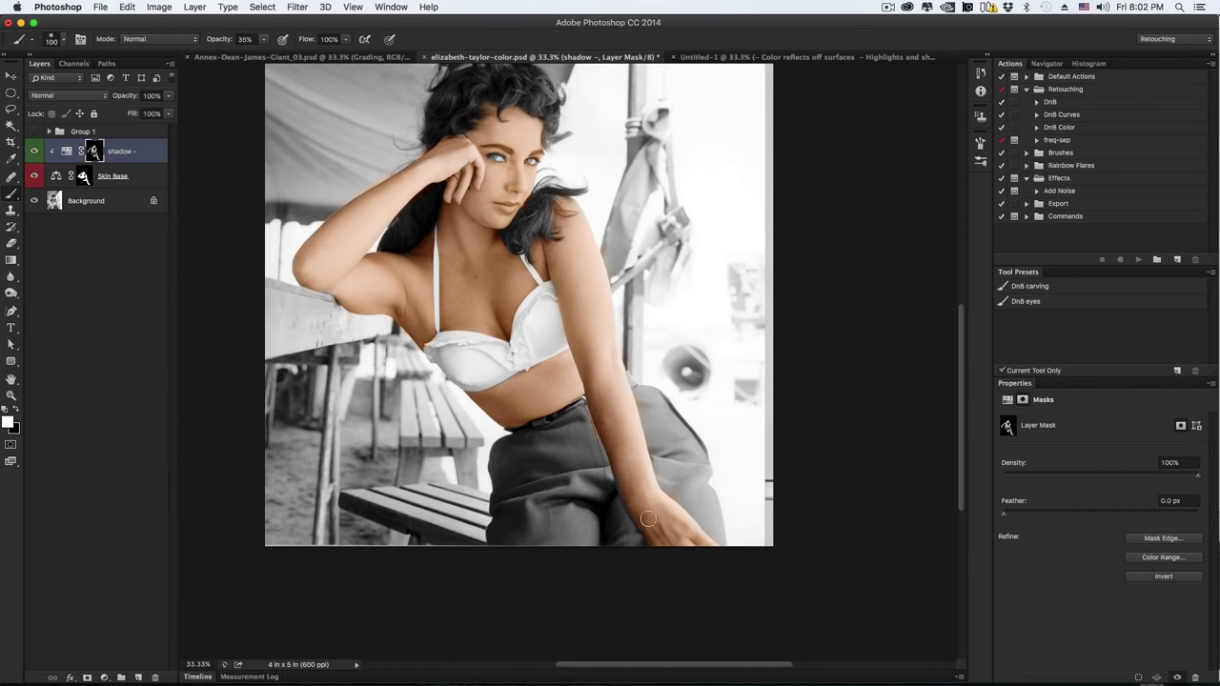
key(bracketright)
key(bracketright)
key(bracketleft)
key(bracketright)
key(bracketright)
key(bracketleft)
key(bracketright)
scroll(576, 404, up, 5)
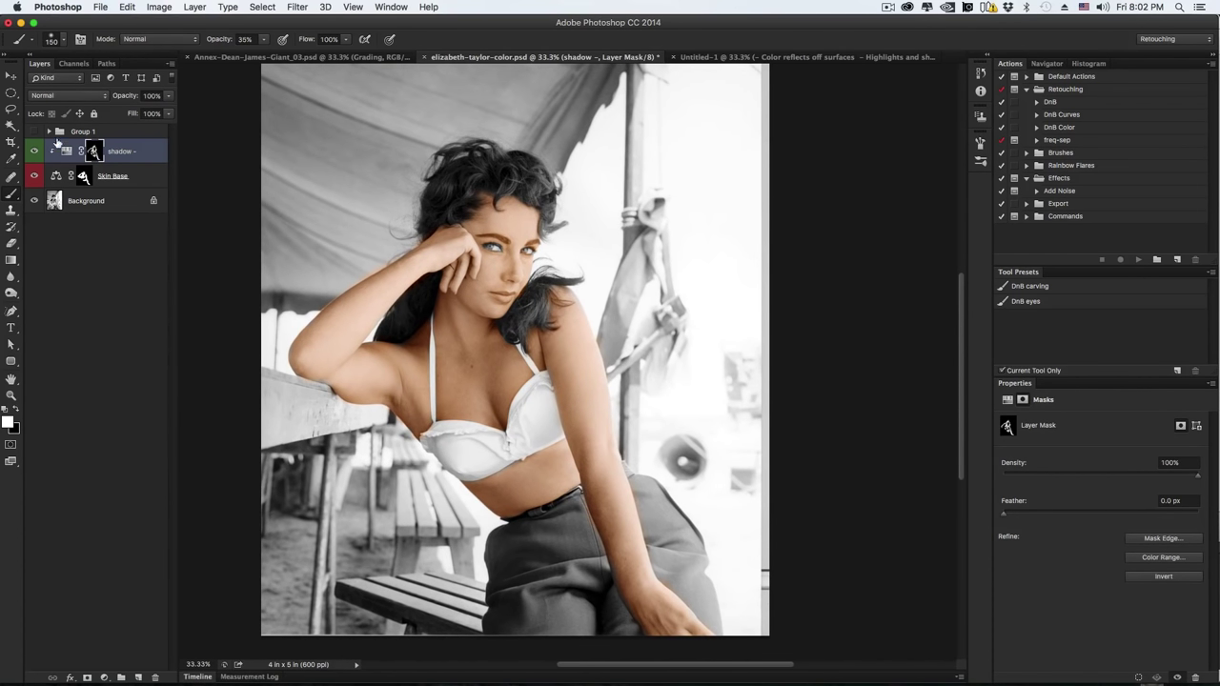
- Compare the skin with and without the shadow layer by toggling its visibility
click(33, 152)
click(33, 152)
click(34, 152)
click(34, 152)
click(34, 152)
click(35, 153)
- Touch up the shadow mask on the lowered arm with a 175 px brush and recheck the layer's effect
key(bracketleft)
key(bracketleft)
key(bracketright)
key(bracketright)
key(bracketright)
drag(579, 404, 572, 363)
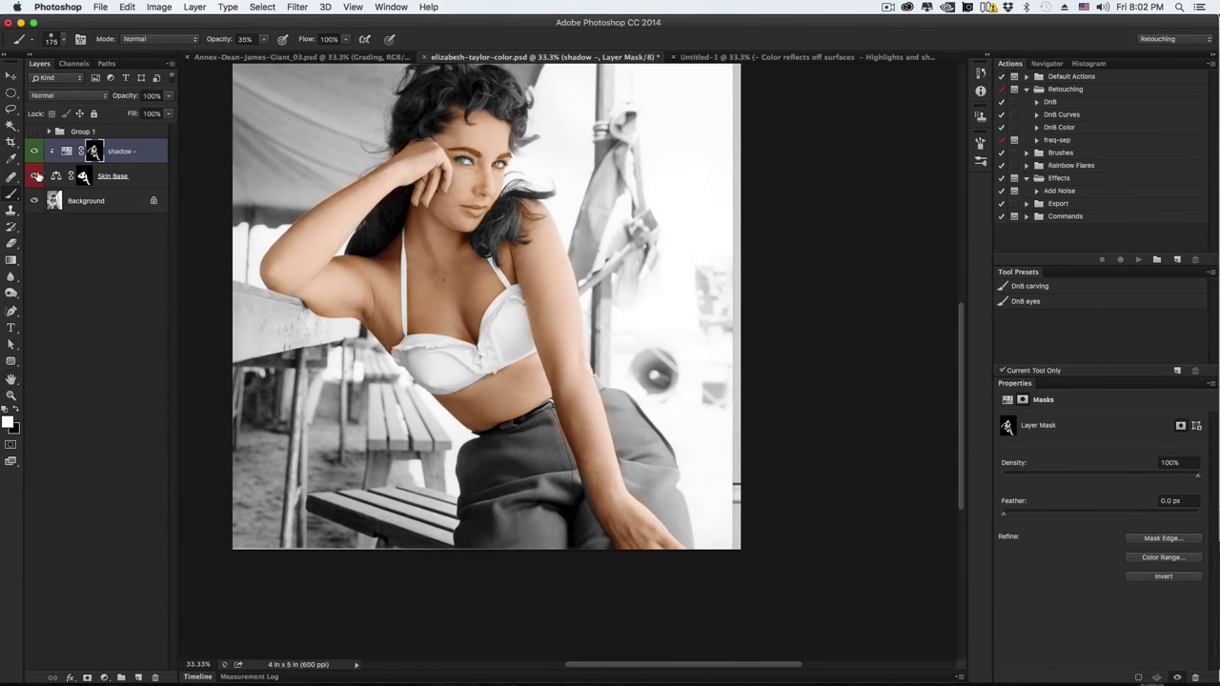
click(34, 152)
- Add a second Hue/Saturation layer clipped to the skin layers and set its saturation to -28
click(106, 678)
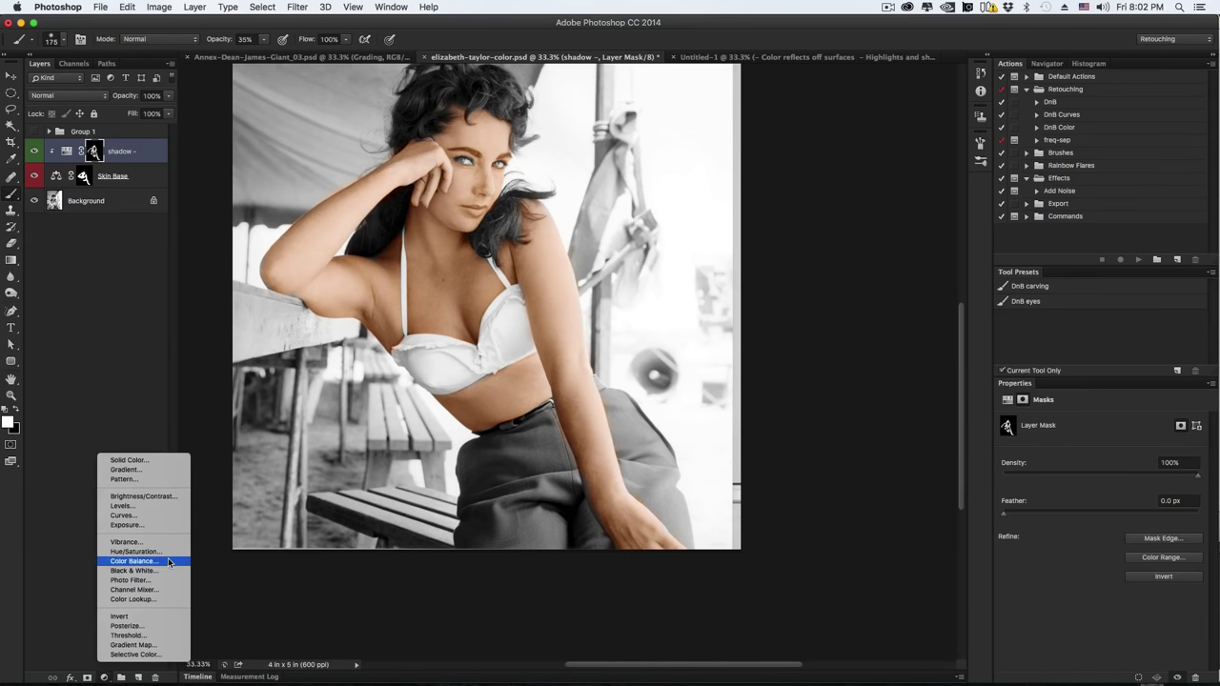
click(135, 552)
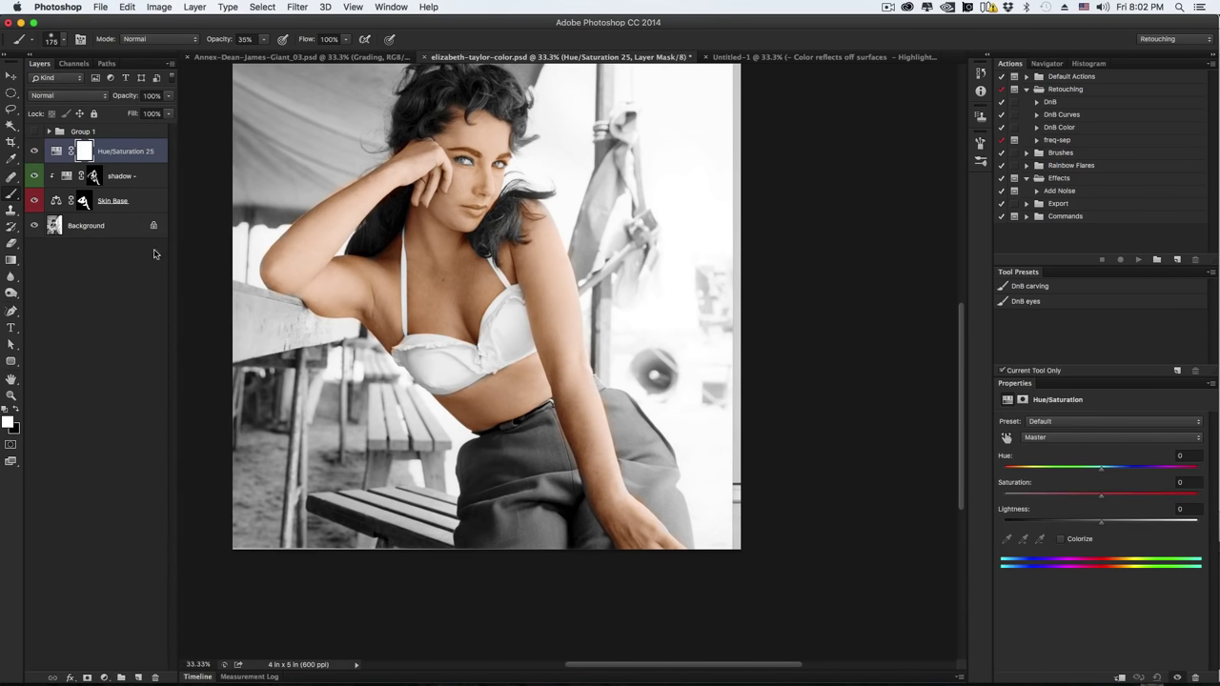
alt+click(141, 162)
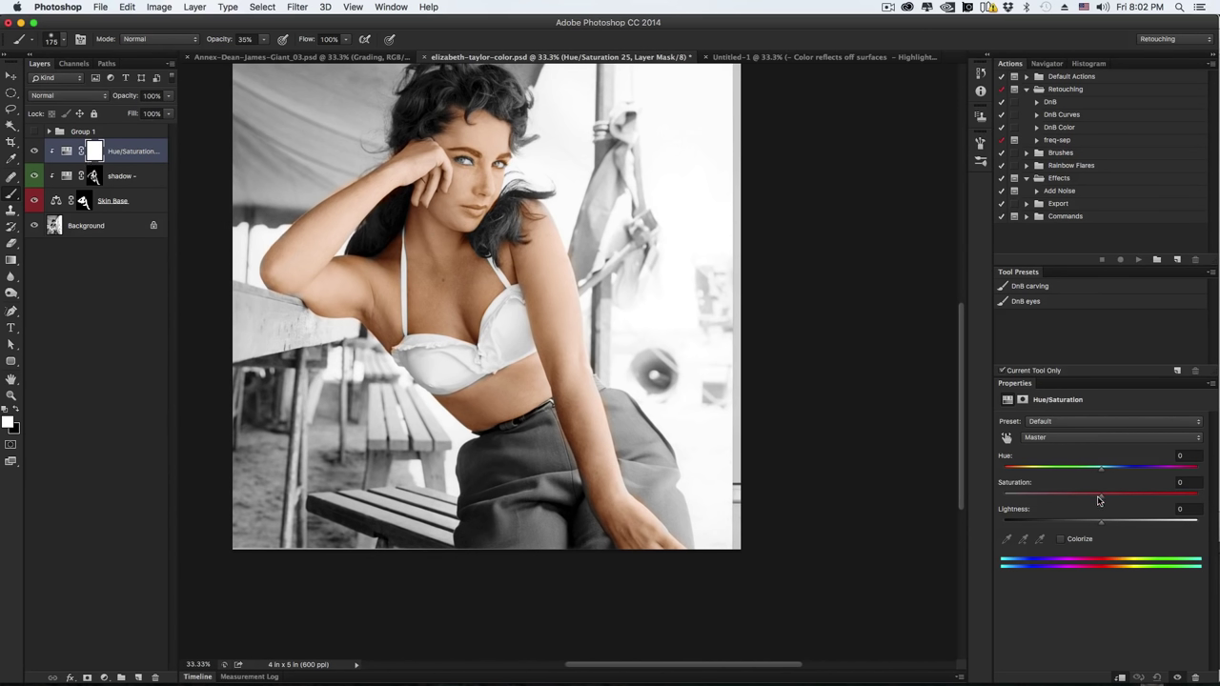
drag(1101, 500, 1084, 503)
drag(1097, 474, 1103, 475)
- Invert the new Hue/Saturation layer's mask to black and lower the brush opacity to 20%
click(35, 151)
key(super+i)
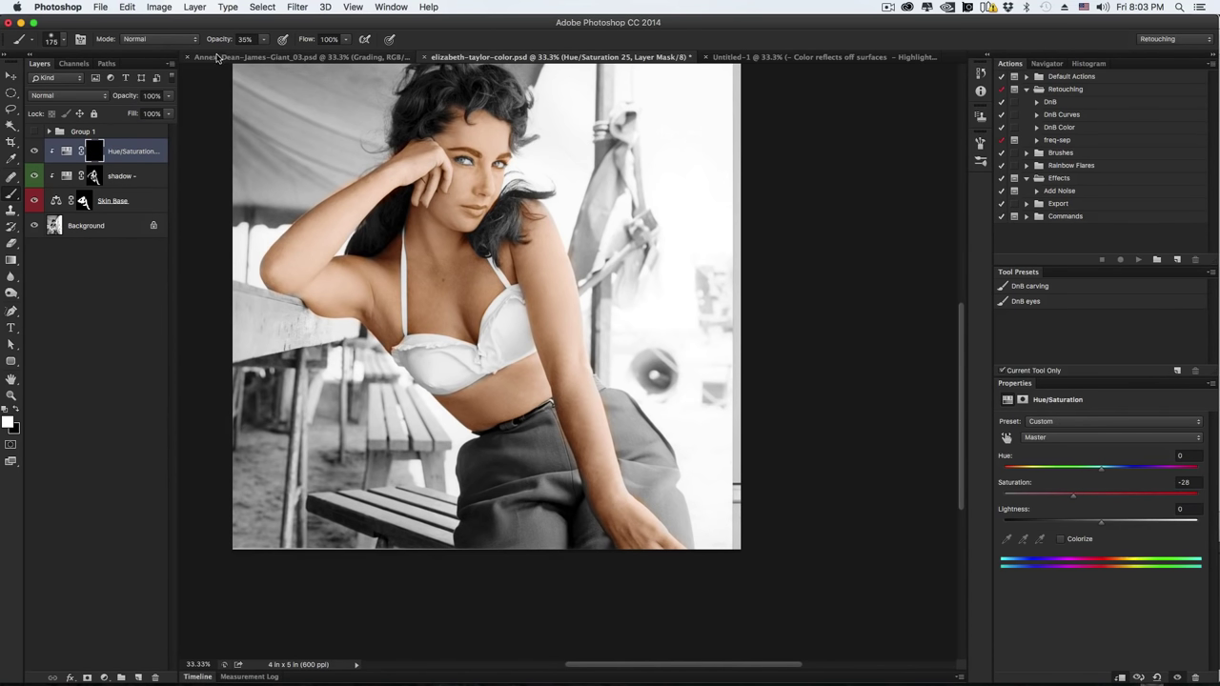
drag(224, 43, 218, 43)
text(20)
key(Return)
- Paint the -28 saturation layer's mask over the torso and other skin areas at 20% opacity, varying the brush size down to 80 px
key(bracketright)
mouse_move(386, 348)
mouse_down()
mouse_move(455, 385)
mouse_move(448, 425)
mouse_move(455, 415)
mouse_up()
key(bracketleft)
key(bracketleft)
key(bracketright)
key(bracketright)
key(bracketright)
key(bracketleft)
key(bracketleft)
key(bracketright)
key(bracketleft)
key(bracketleft)
key(bracketleft)
key(bracketright)
key(bracketleft)
key(bracketleft)
key(bracketright)
key(bracketright)
key(bracketleft)
key(bracketleft)
key(bracketright)
key(bracketright)
key(bracketleft)
key(bracketleft)
key(bracketleft)
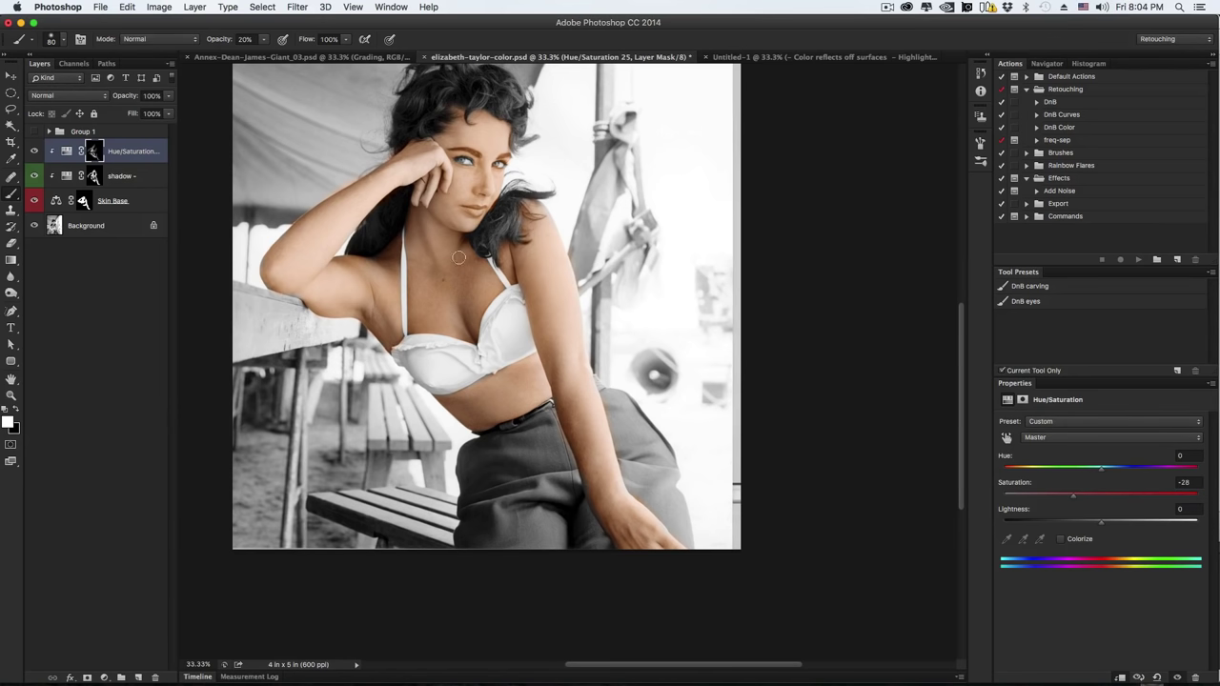
- Refine the desaturation mask around the lowered hand and raised arm with a 70 to 90 px brush
key(bracketright)
scroll(606, 409, down, 5)
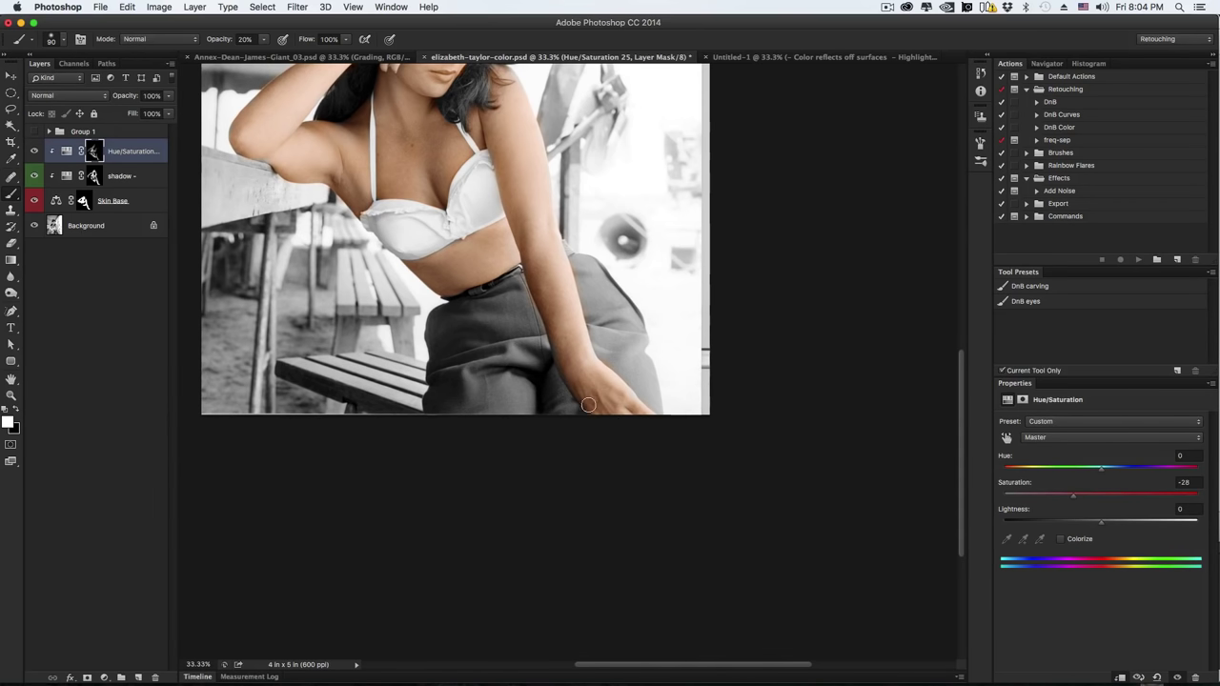
key(space)
drag(599, 396, 639, 524)
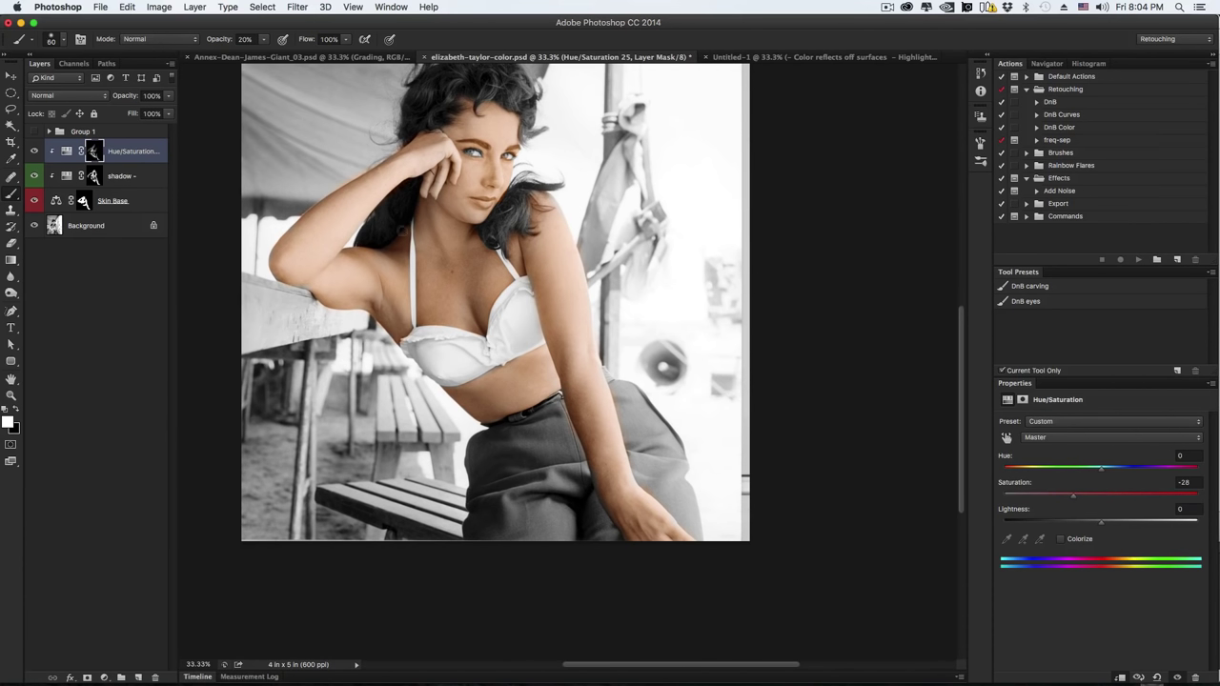
key(bracketright)
scroll(382, 276, up, 3)
scroll(382, 276, right, 1)
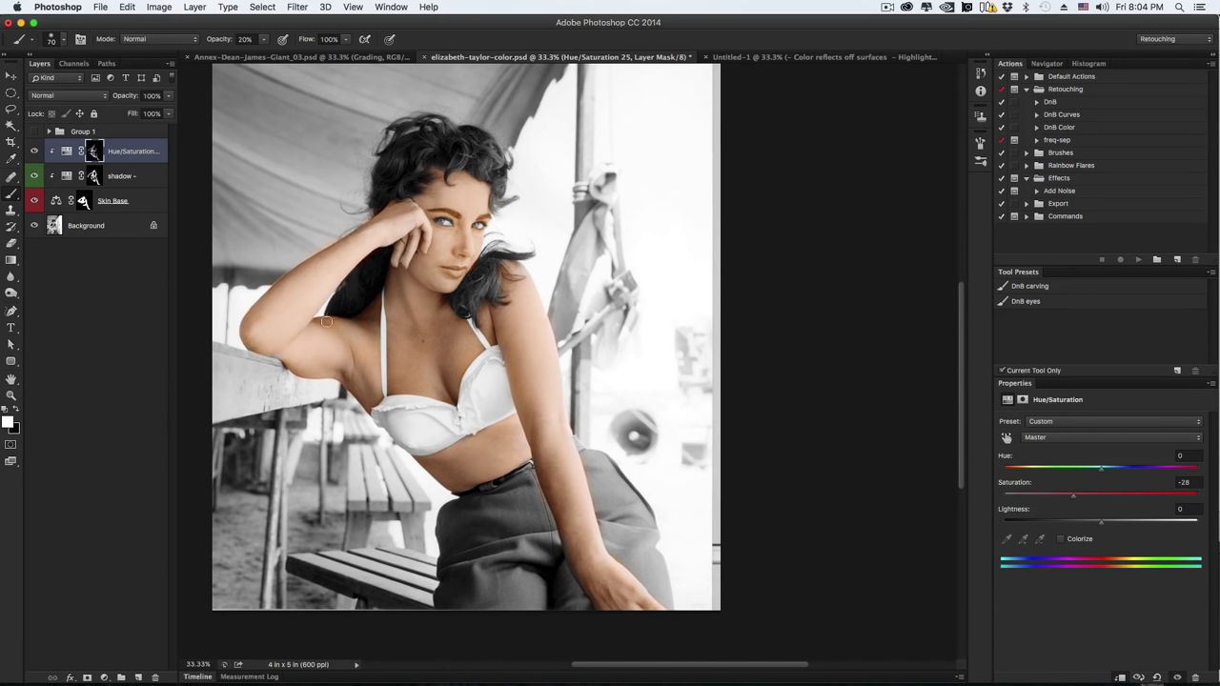
key(bracketright)
- Compare the skin with and without the desaturating Hue/Saturation layer by toggling its visibility
click(40, 151)
click(40, 151)
click(40, 152)
click(41, 151)
click(40, 152)
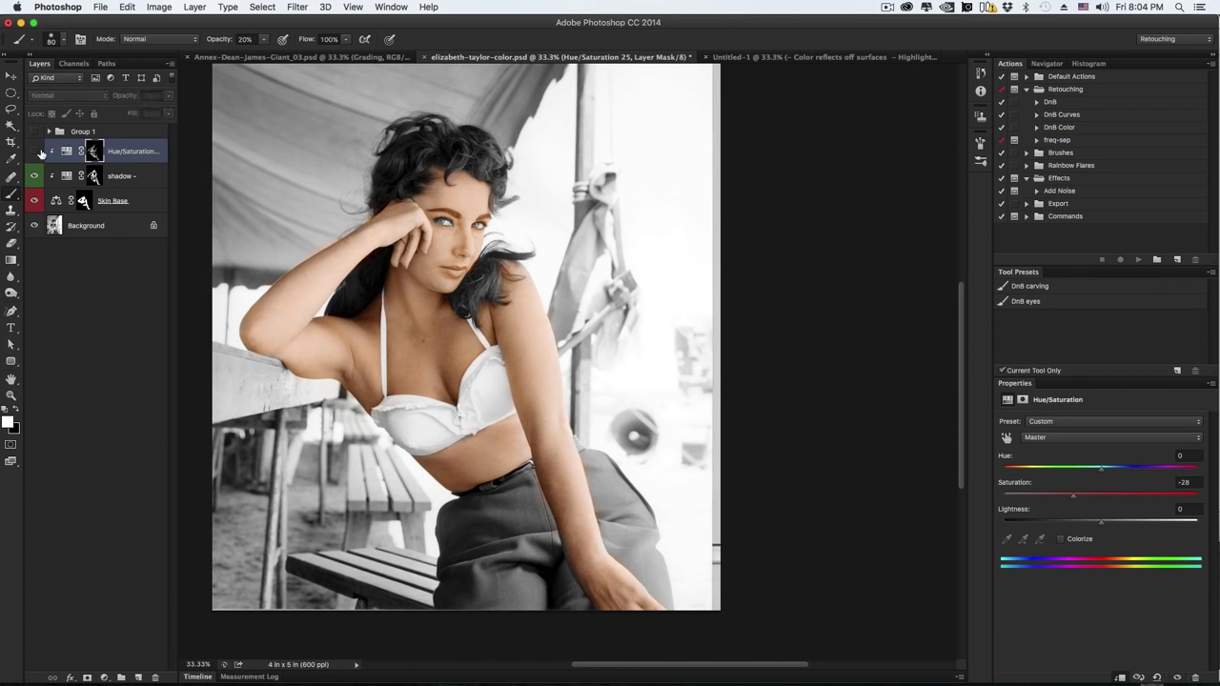
click(40, 151)
click(40, 151)
click(40, 151)
click(40, 152)
click(40, 152)
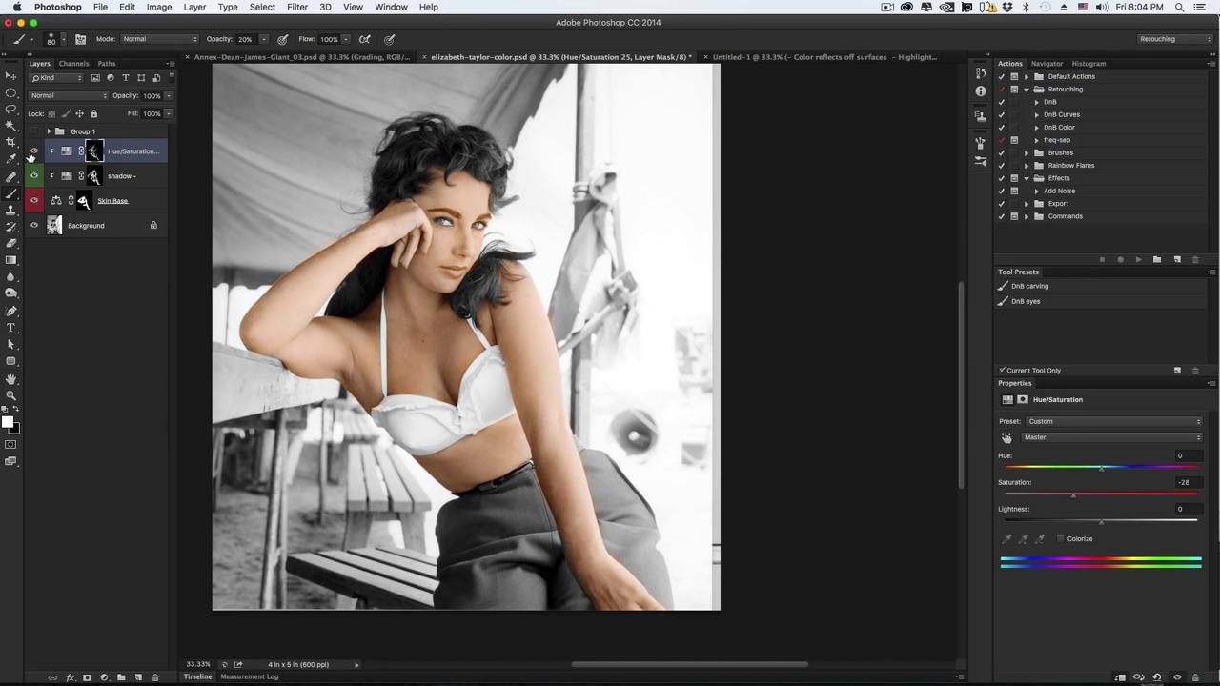
click(33, 152)
click(34, 152)
click(33, 154)
click(34, 155)
click(34, 155)
click(35, 156)
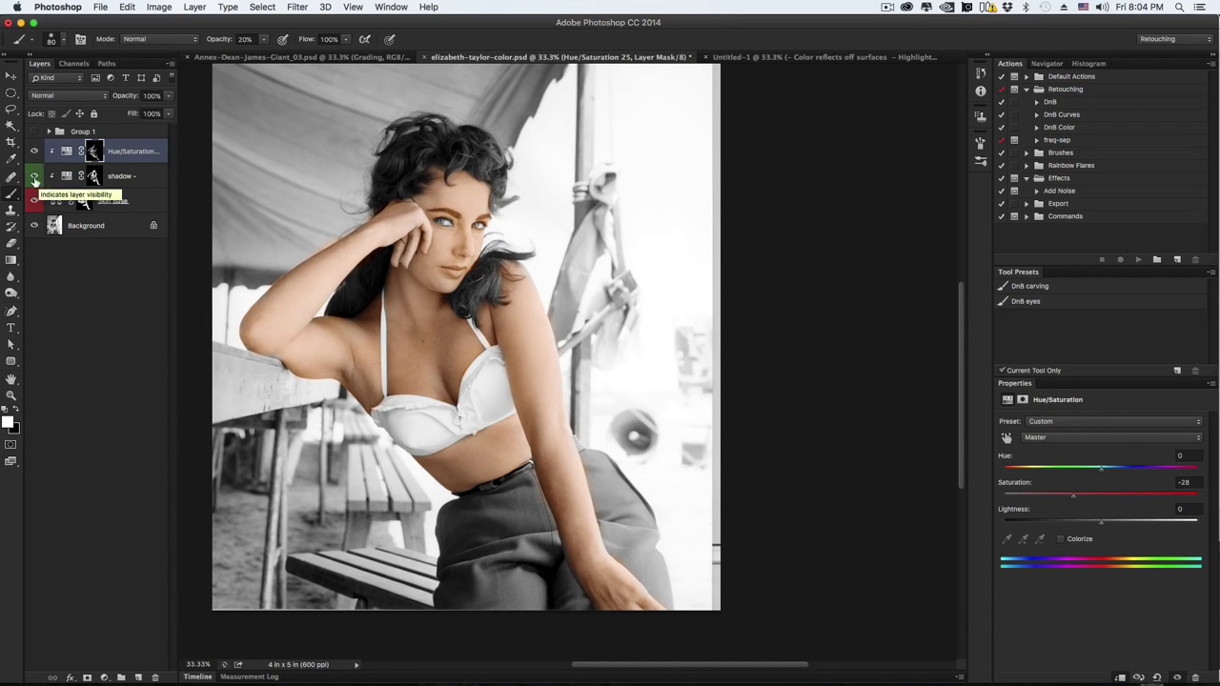
click(35, 175)
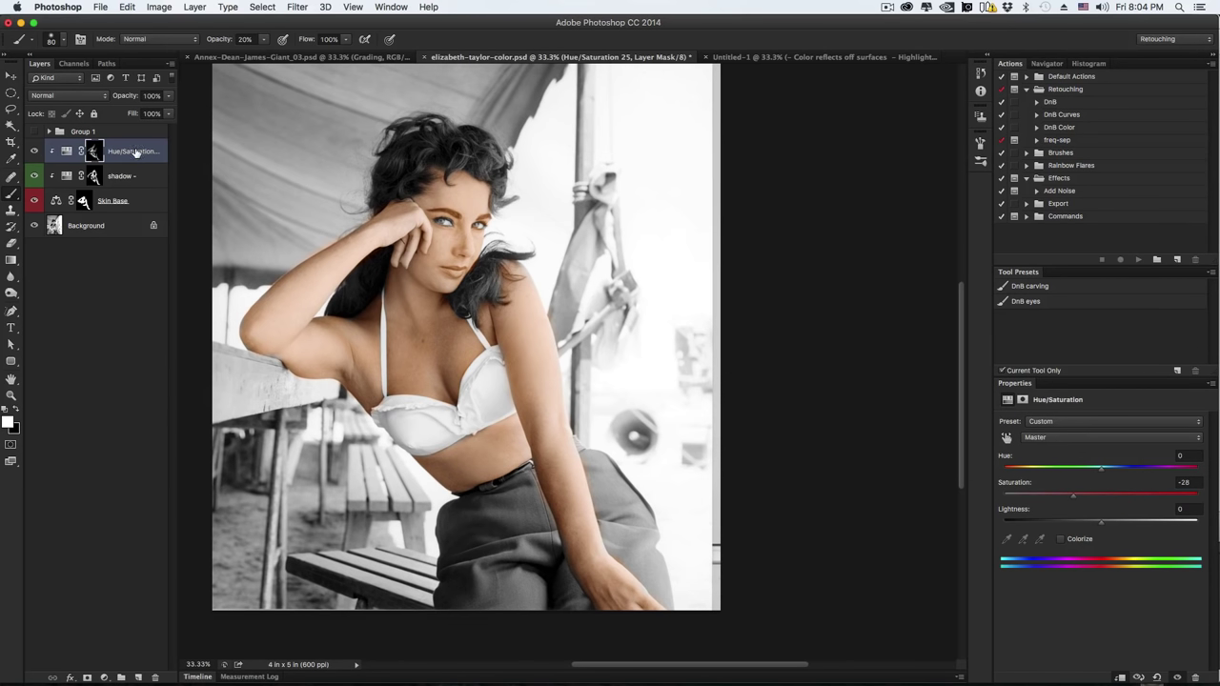
- Label the desaturating Hue/Saturation layer green
click(105, 678)
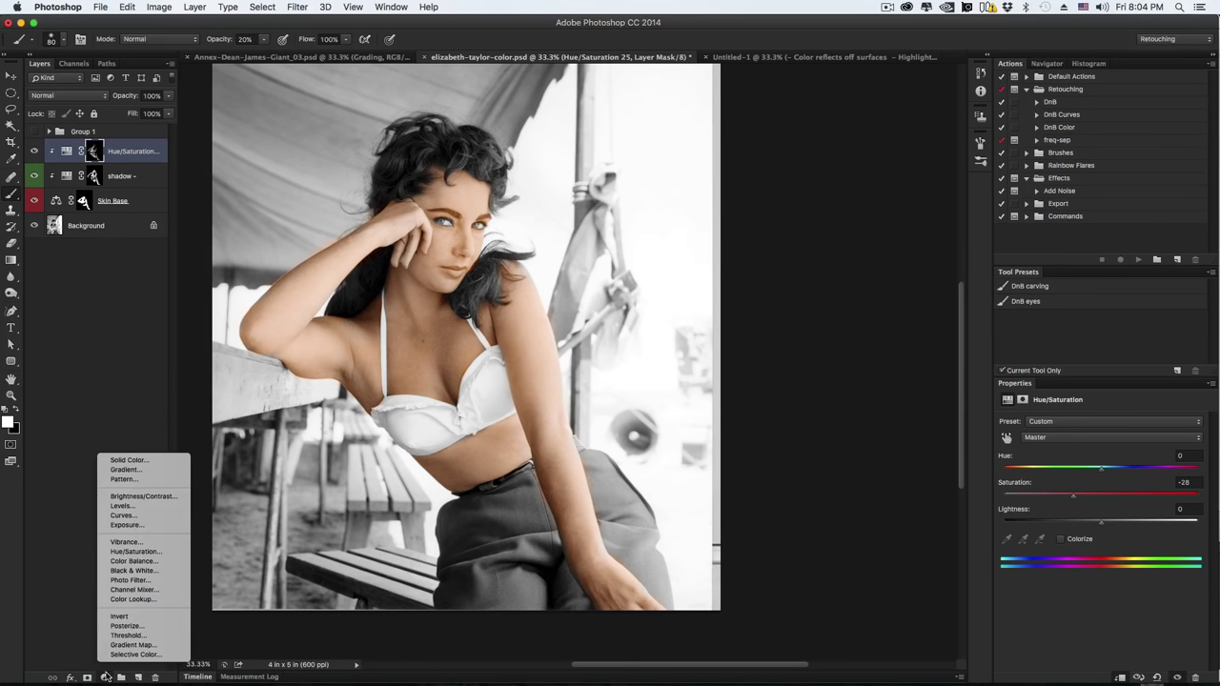
click(146, 164)
right_click(157, 153)
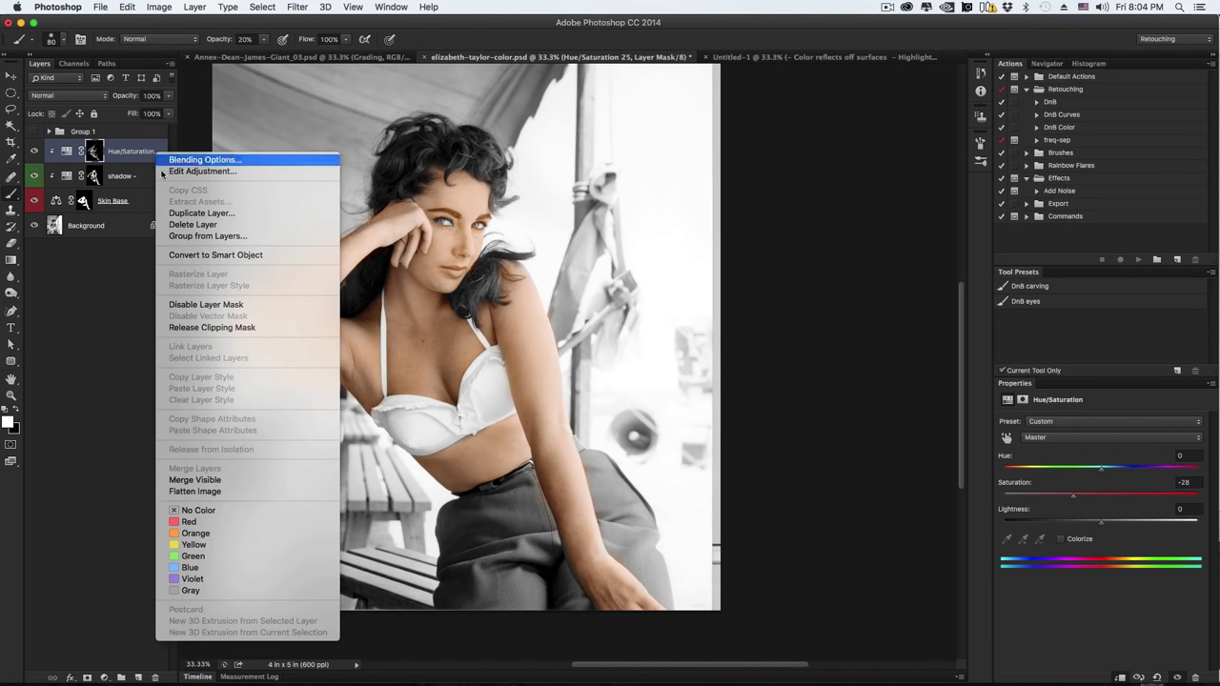
click(245, 555)
- Add a third Hue/Saturation layer clipped to the skin layers with hue +5, saturation -9 and lightness +5
click(107, 678)
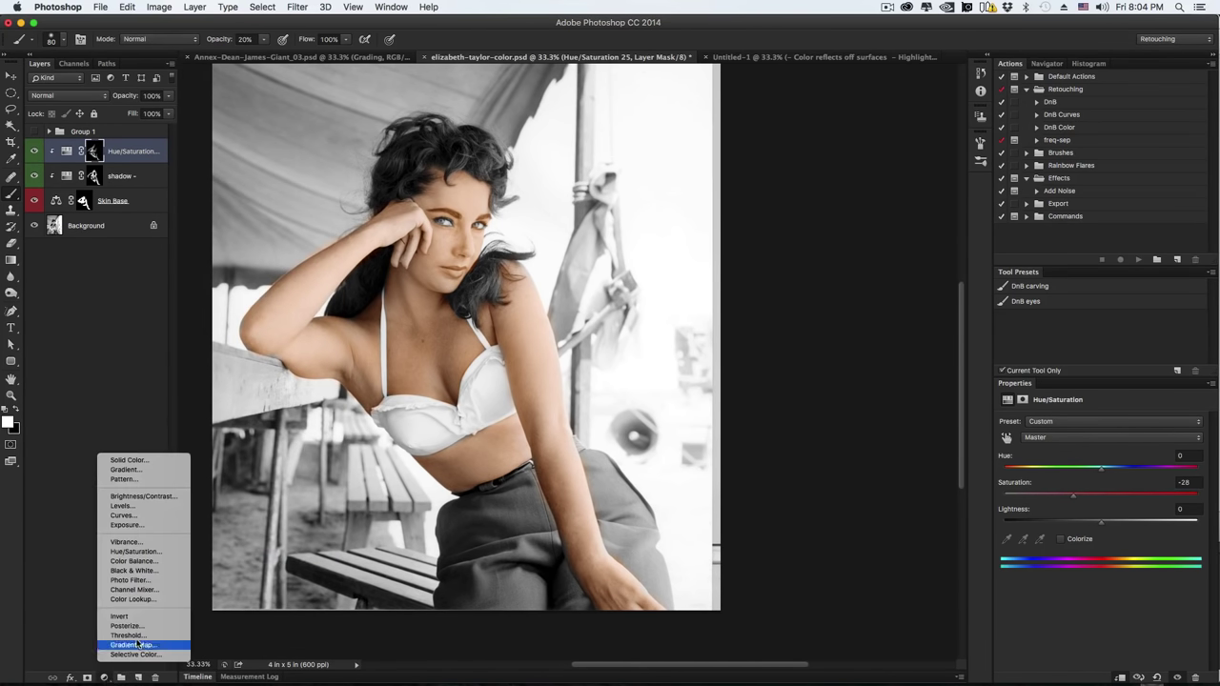
click(133, 552)
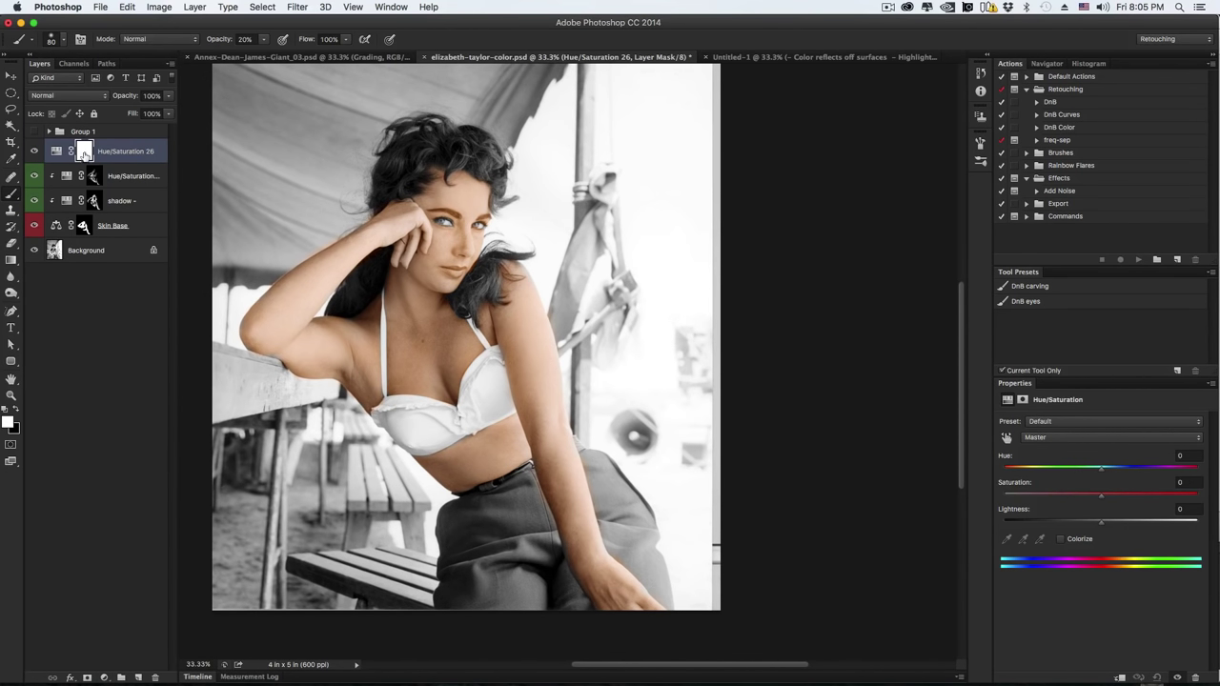
alt+click(139, 163)
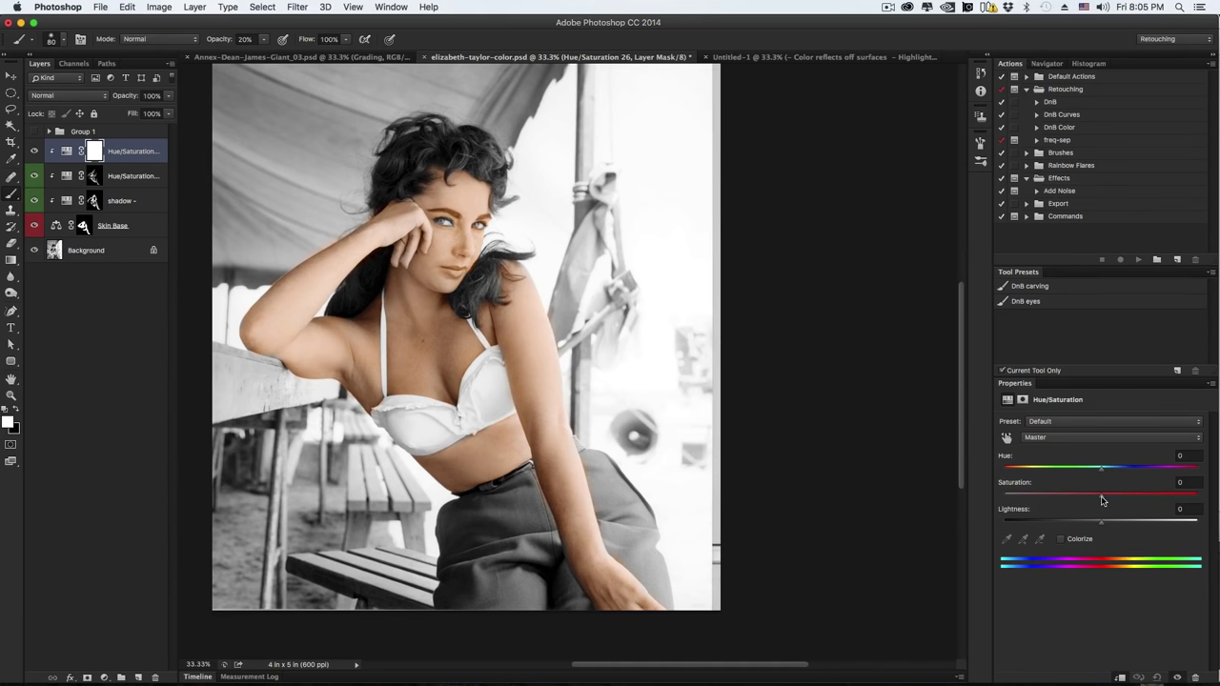
drag(1094, 501, 1087, 501)
drag(1104, 526, 1105, 529)
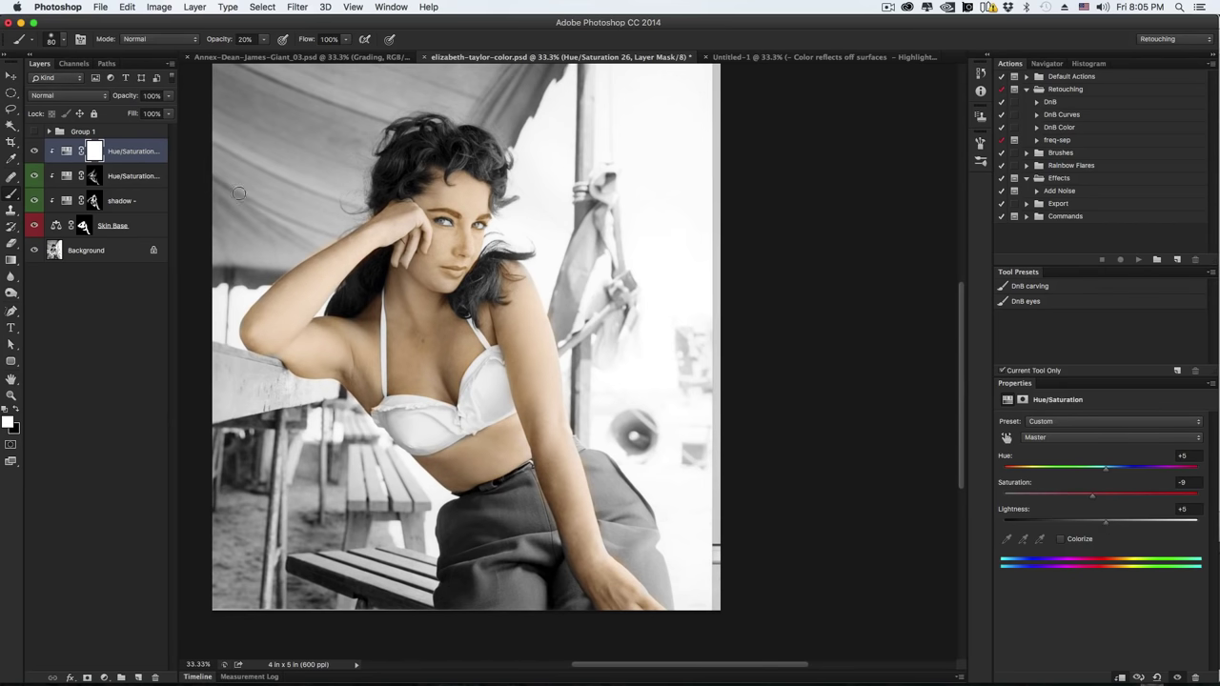
- Compare the skin tone with and without the new +5 hue layer by toggling its visibility
click(33, 151)
click(34, 151)
click(33, 151)
click(34, 151)
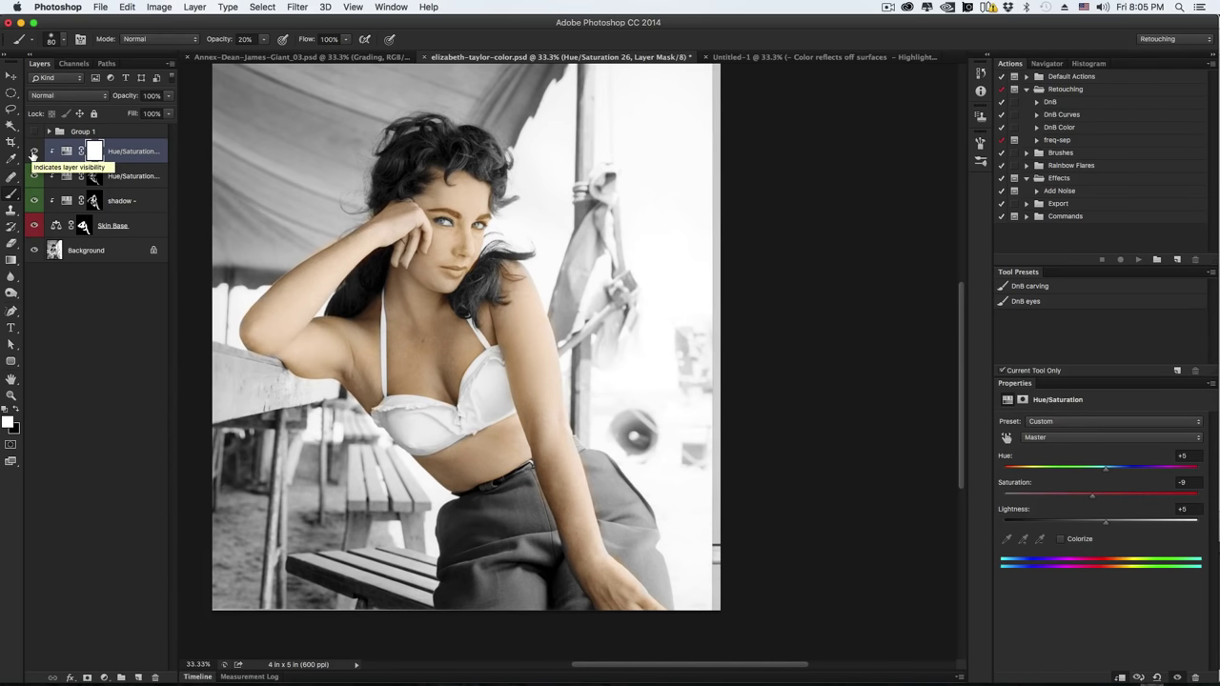
click(33, 150)
click(33, 150)
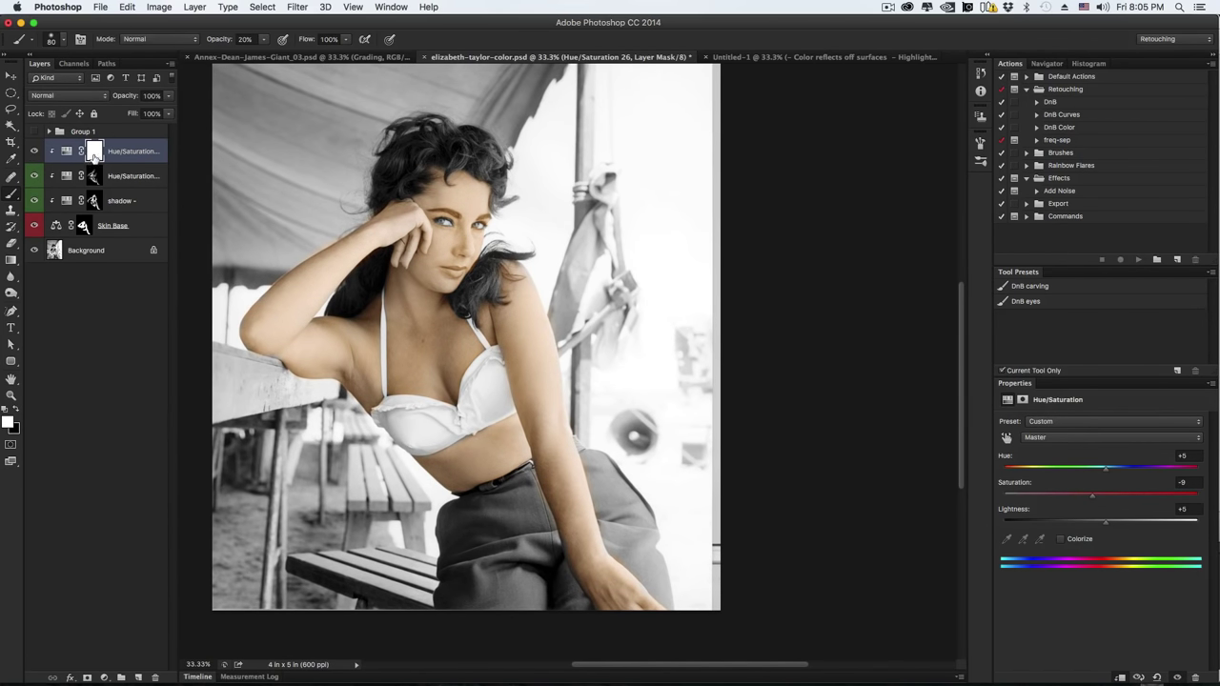
- Invert the +5 hue layer's mask to black and paint it back over the skin highlights at 20% opacity with varying brush sizes
key(super+i)
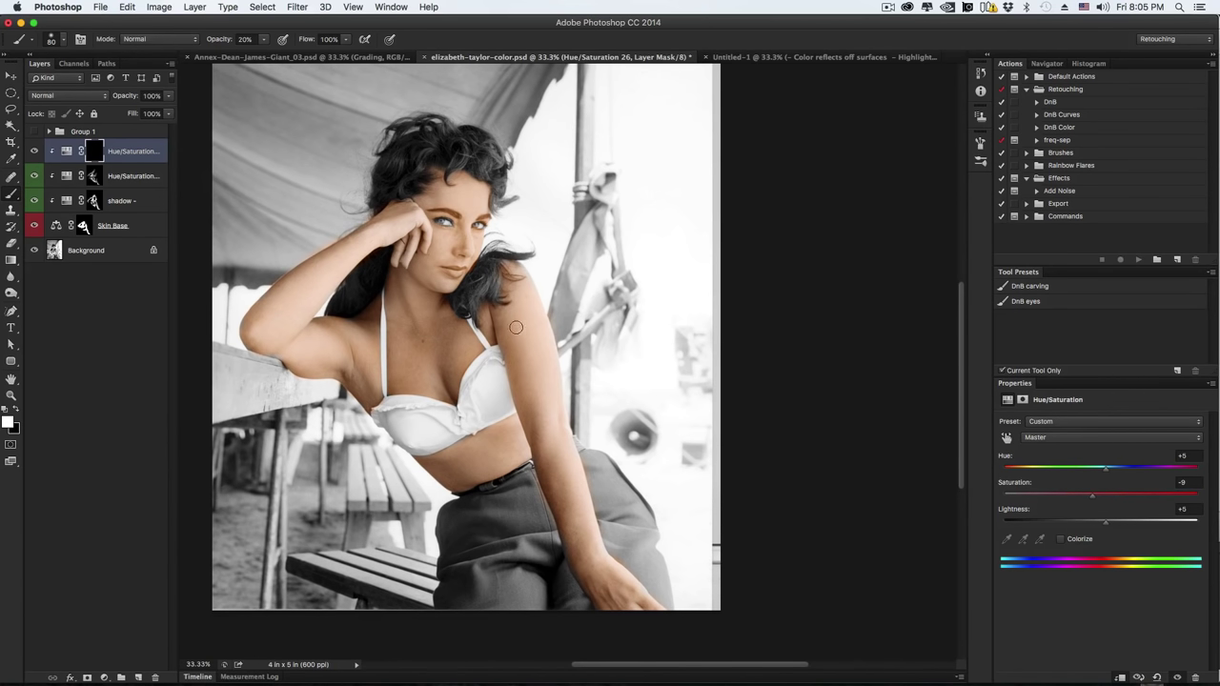
key(bracketright)
key(bracketright)
key(bracketright)
key(bracketright)
key(bracketleft)
key(bracketright)
key(bracketright)
key(bracketleft)
key(bracketleft)
key(bracketleft)
key(bracketleft)
key(bracketright)
key(bracketright)
key(bracketright)
key(bracketright)
key(bracketleft)
key(bracketleft)
key(bracketleft)
key(bracketleft)
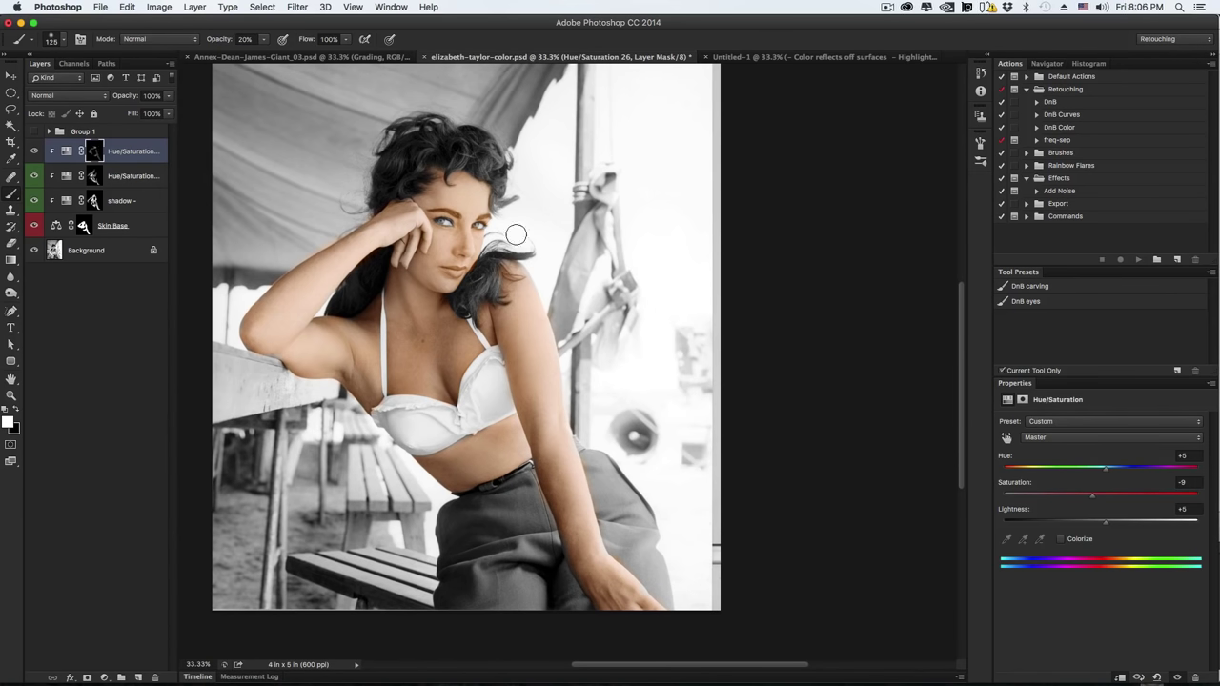
key(bracketleft)
key(bracketright)
key(bracketright)
- Toggle the painted highlight adjustment layer's visibility to check its effect on the skin
click(35, 152)
click(36, 151)
click(35, 151)
click(35, 151)
- Add a clipped Hue/Saturation layer directly above Skin Base and set its hue to -3 and saturation to -6
click(112, 225)
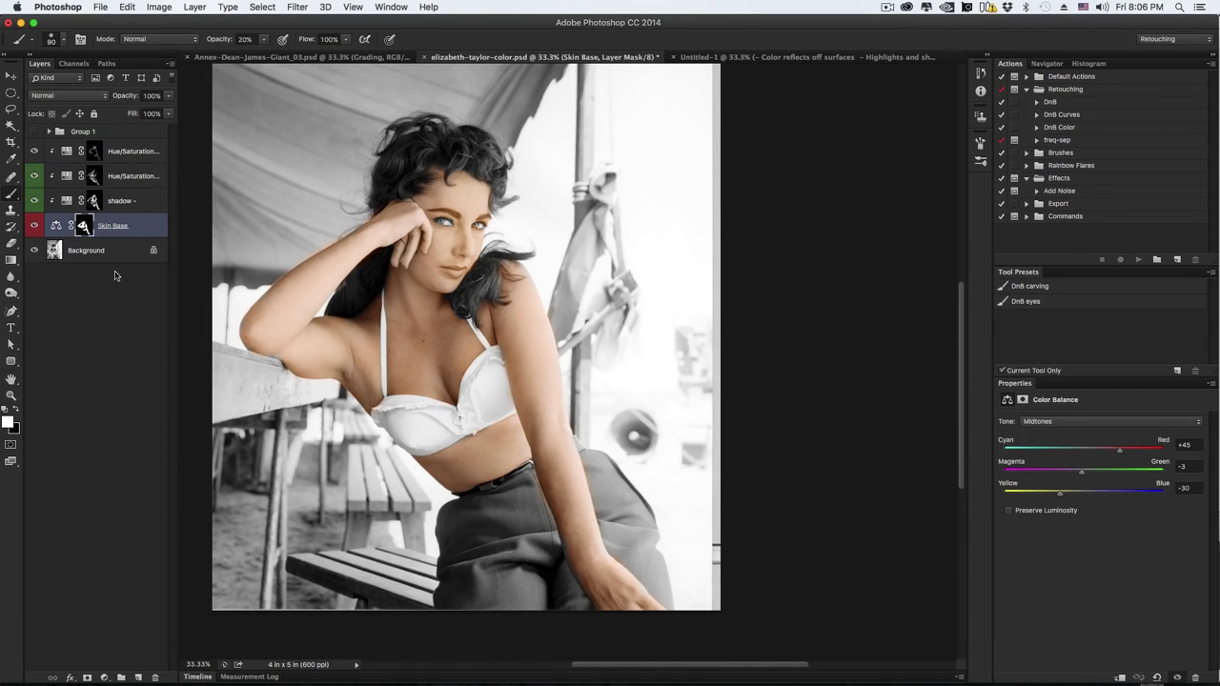
click(103, 676)
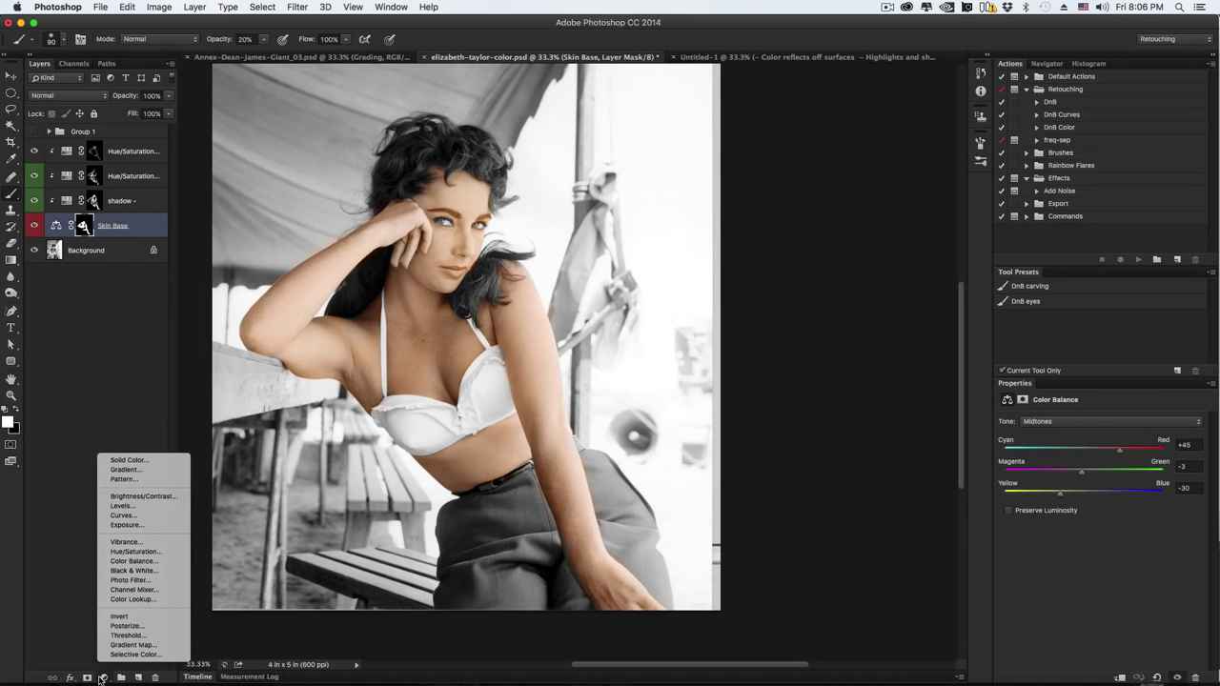
click(166, 551)
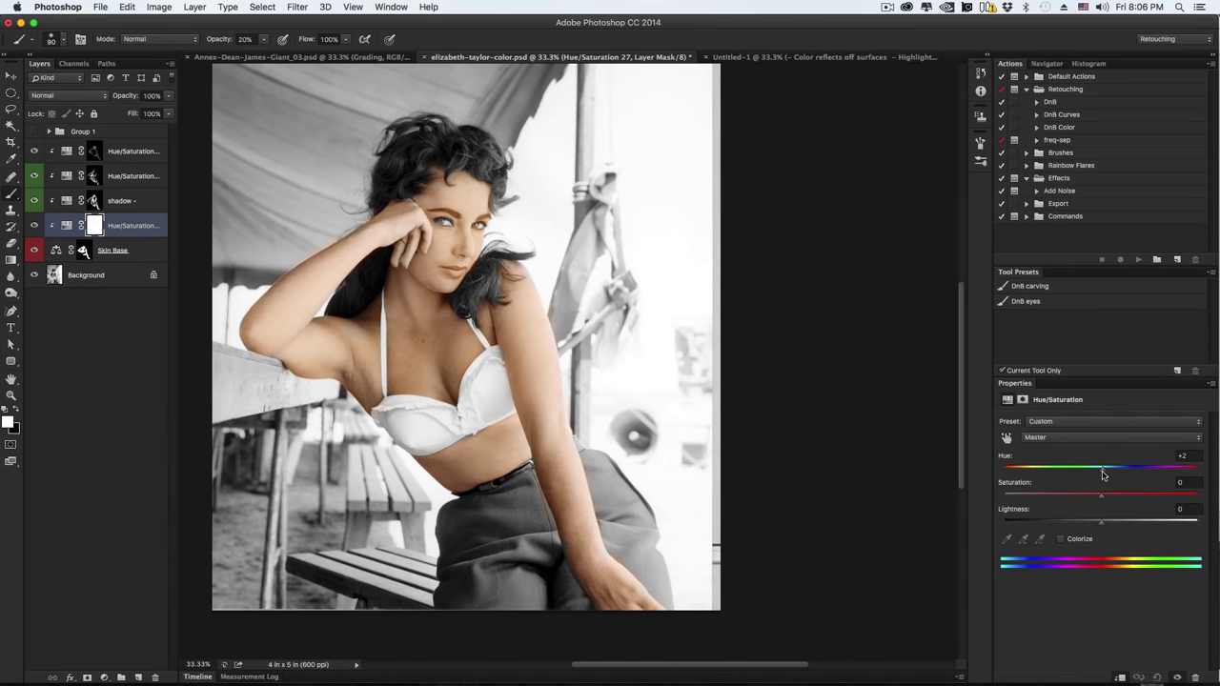
drag(1103, 473, 1098, 474)
click(1112, 498)
drag(1102, 499, 1101, 500)
click(143, 258)
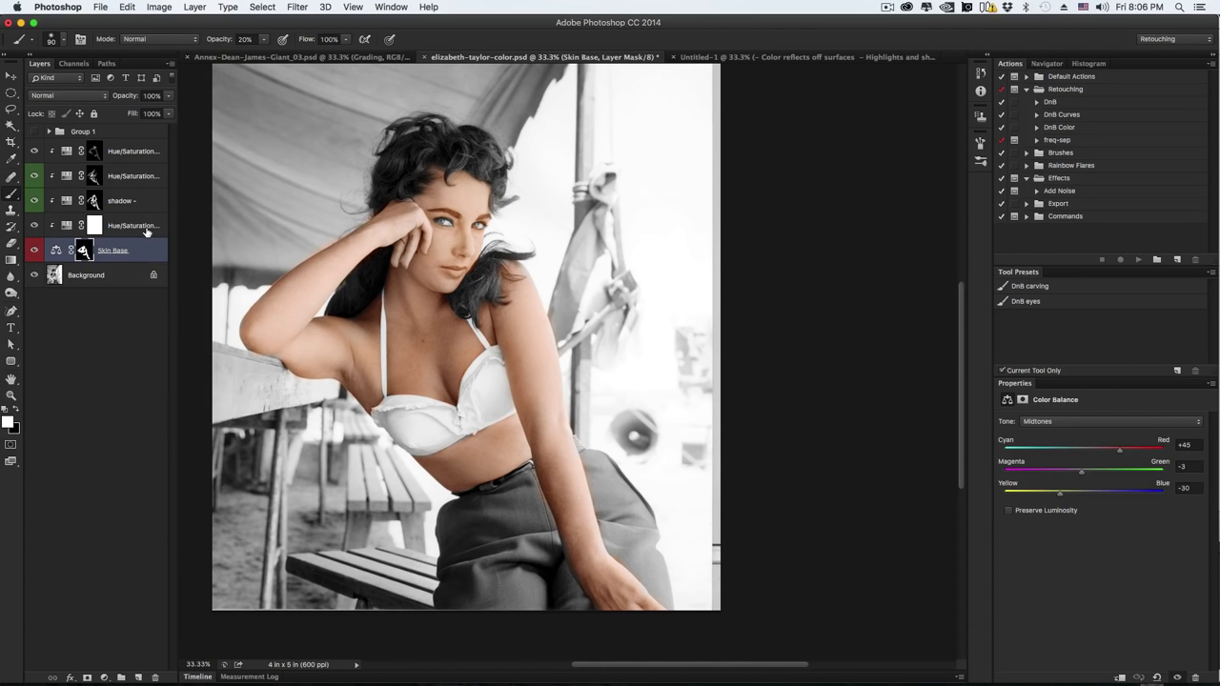
click(146, 232)
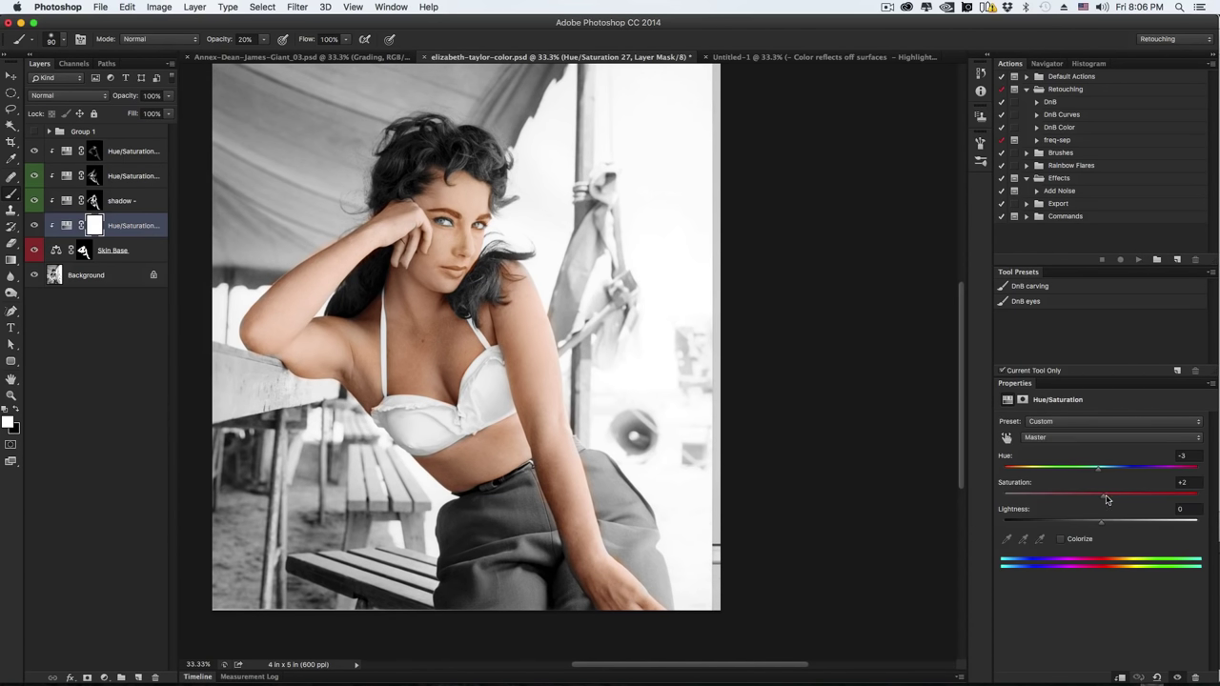
drag(1104, 499, 1095, 500)
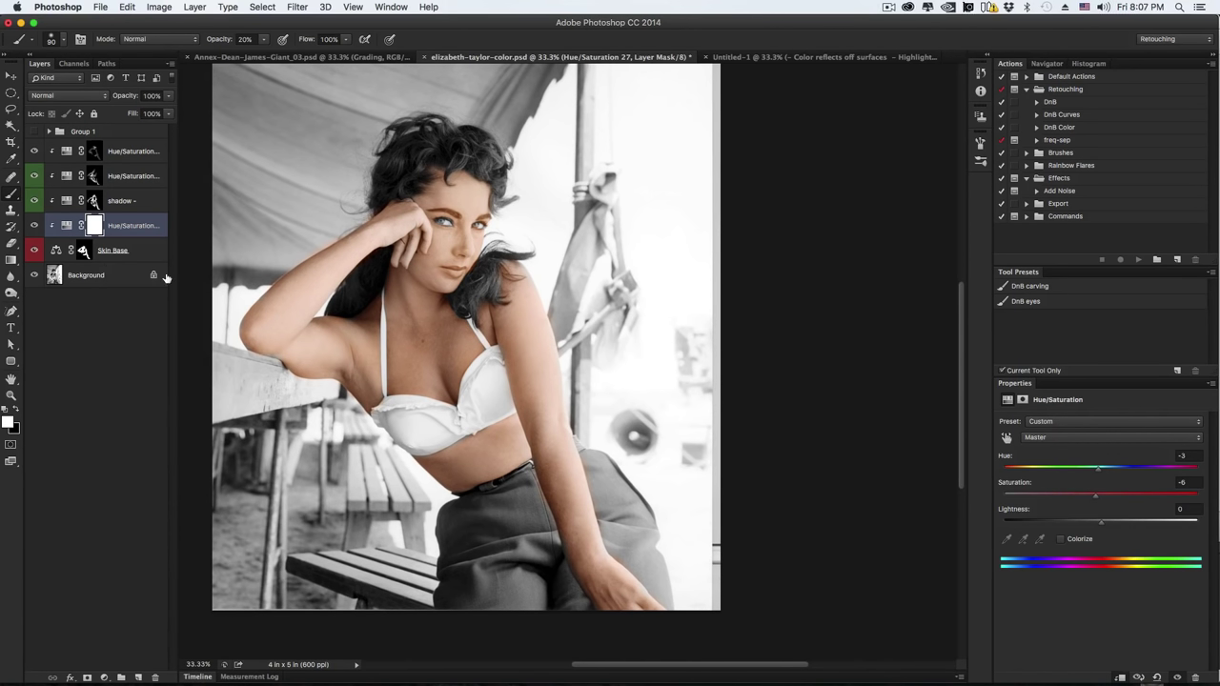
- Label the topmost clipped Hue/Saturation layer green
click(139, 149)
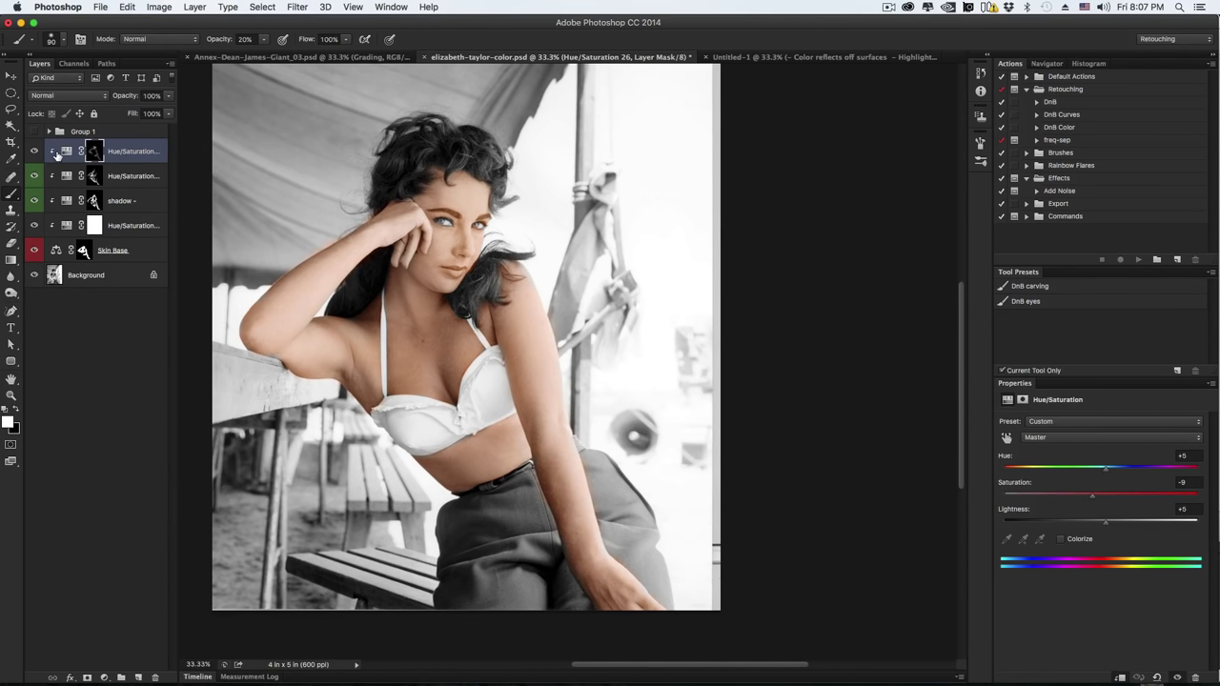
right_click(161, 143)
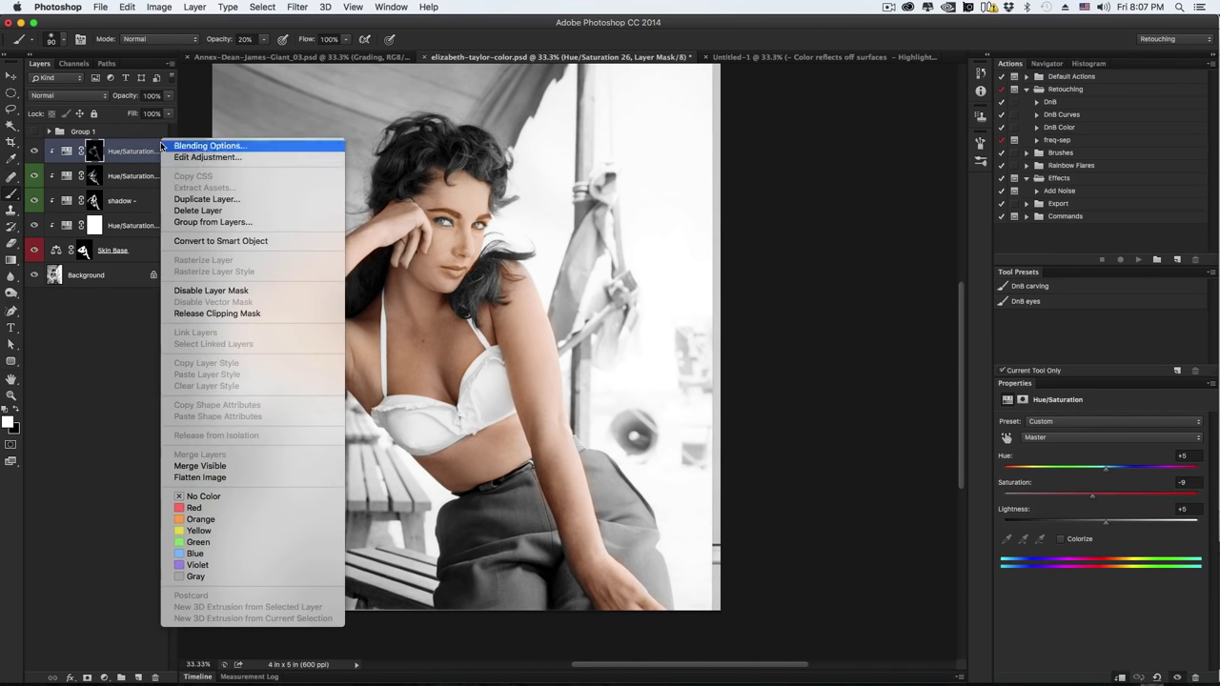
click(252, 543)
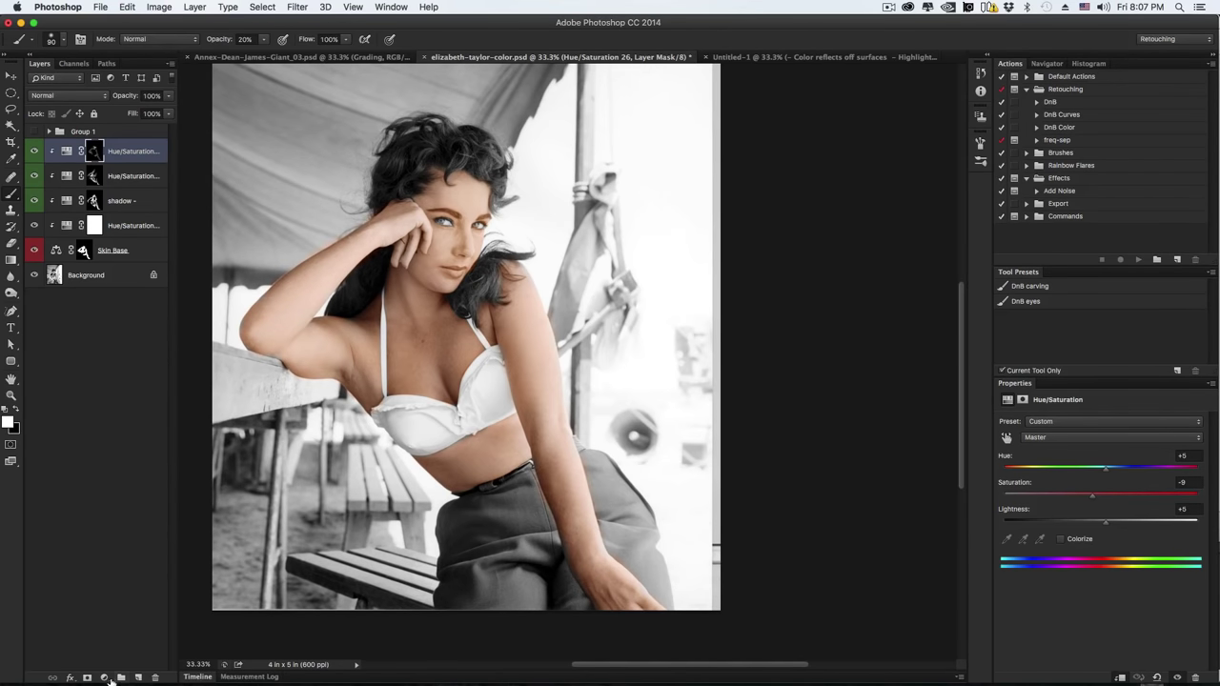
- Add another clipped Hue/Saturation layer on top with hue -11 and invert its mask to black
click(107, 678)
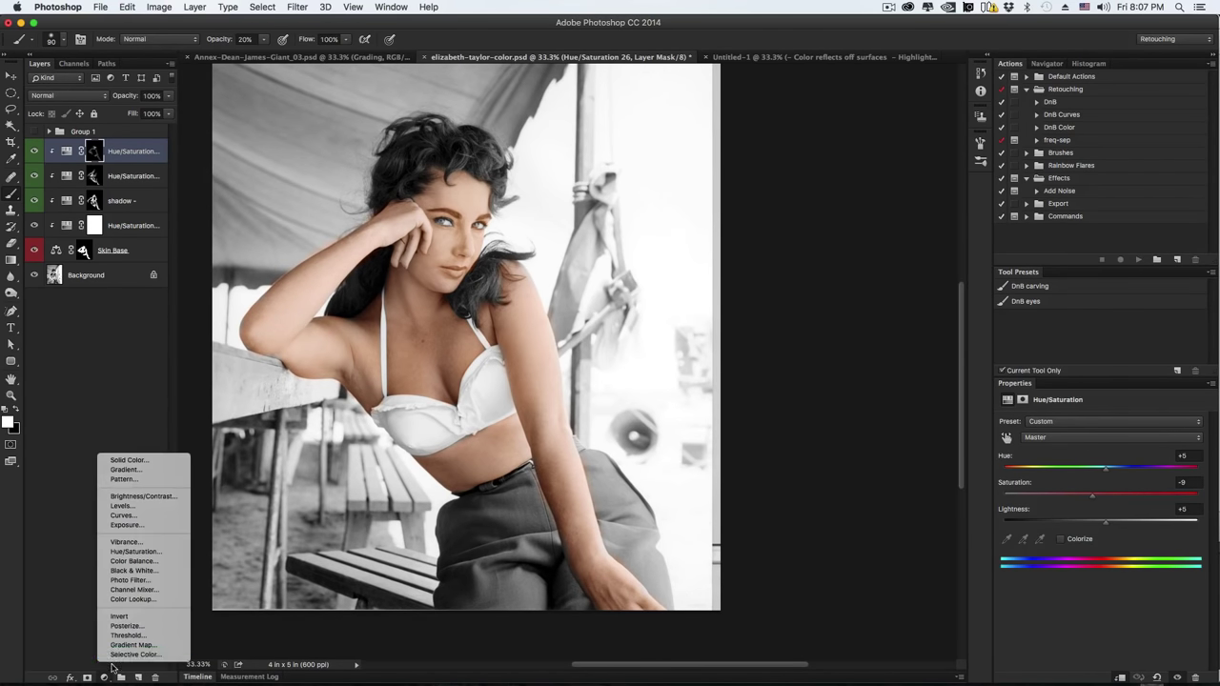
click(177, 554)
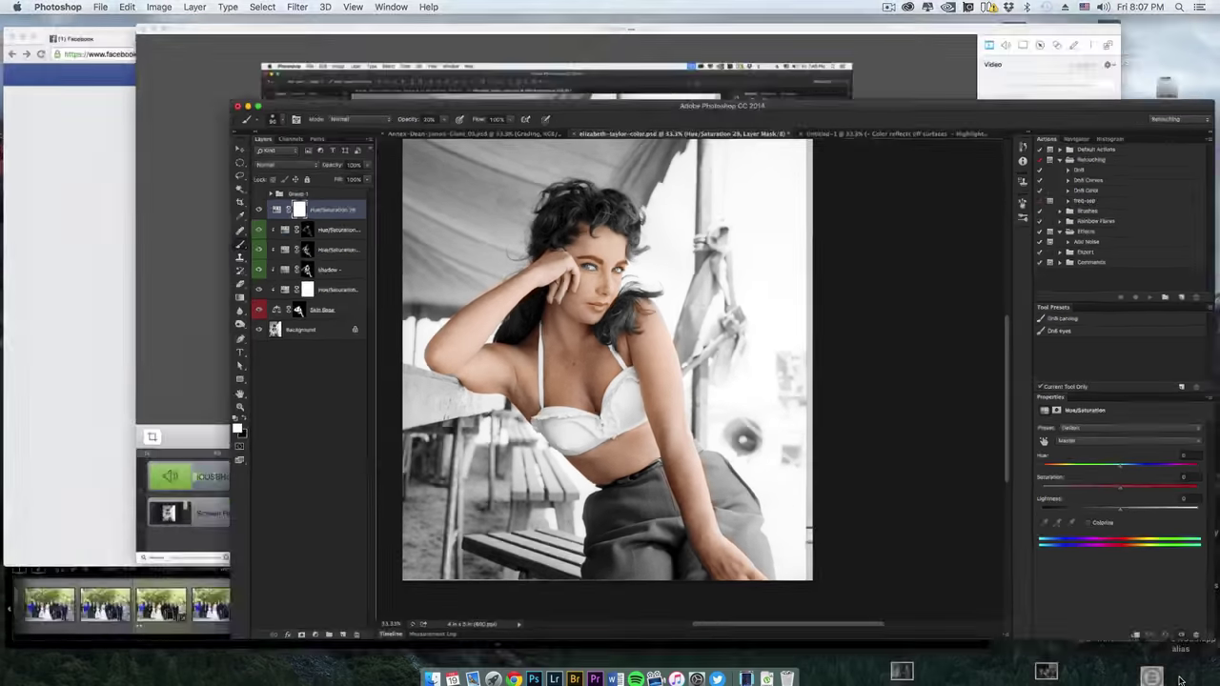
click(1144, 678)
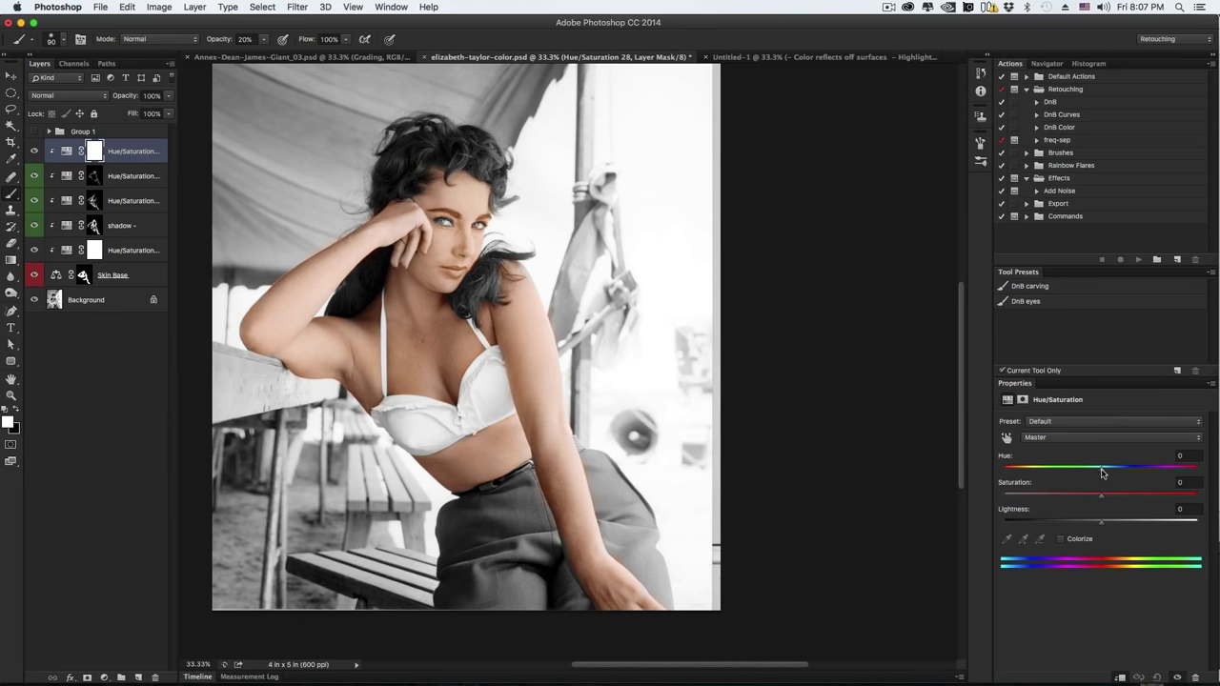
drag(1105, 472, 1098, 472)
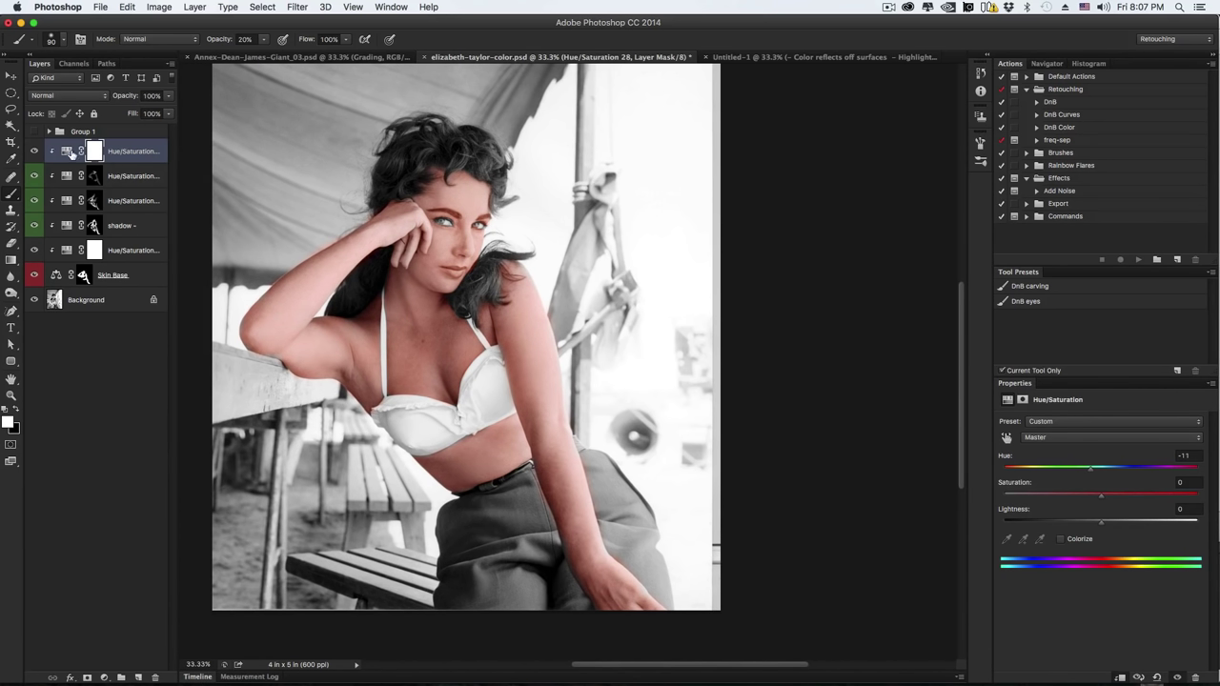
key(super+i)
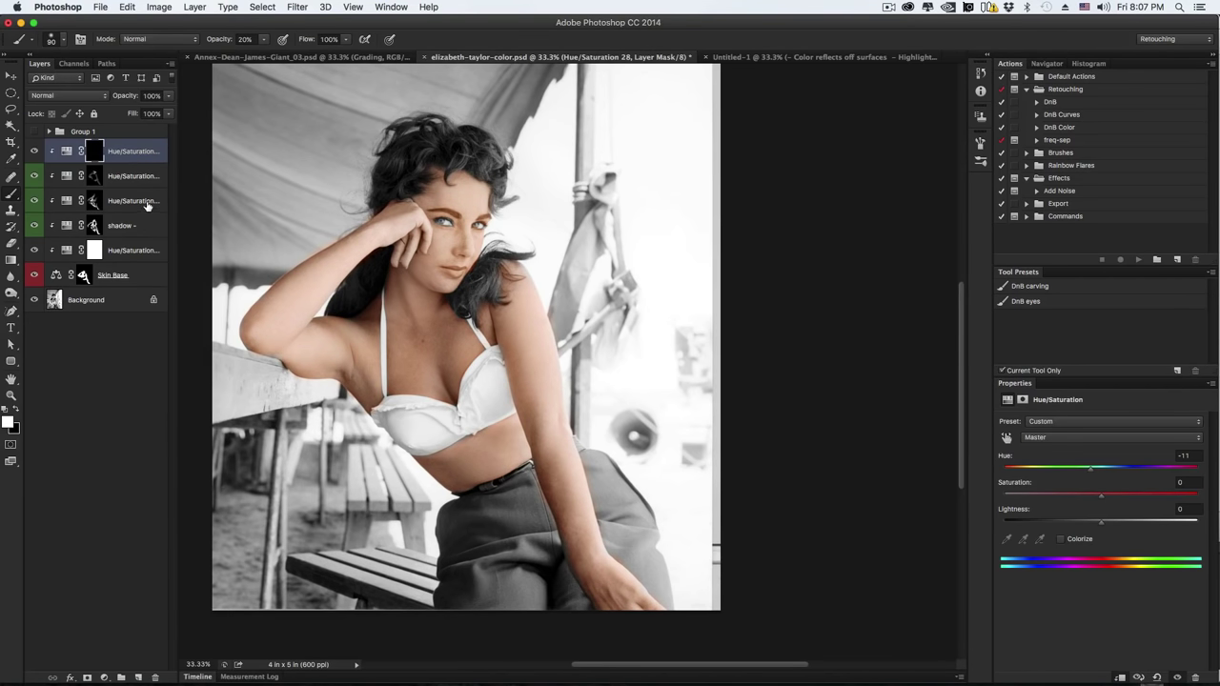
click(147, 206)
double_click(134, 201)
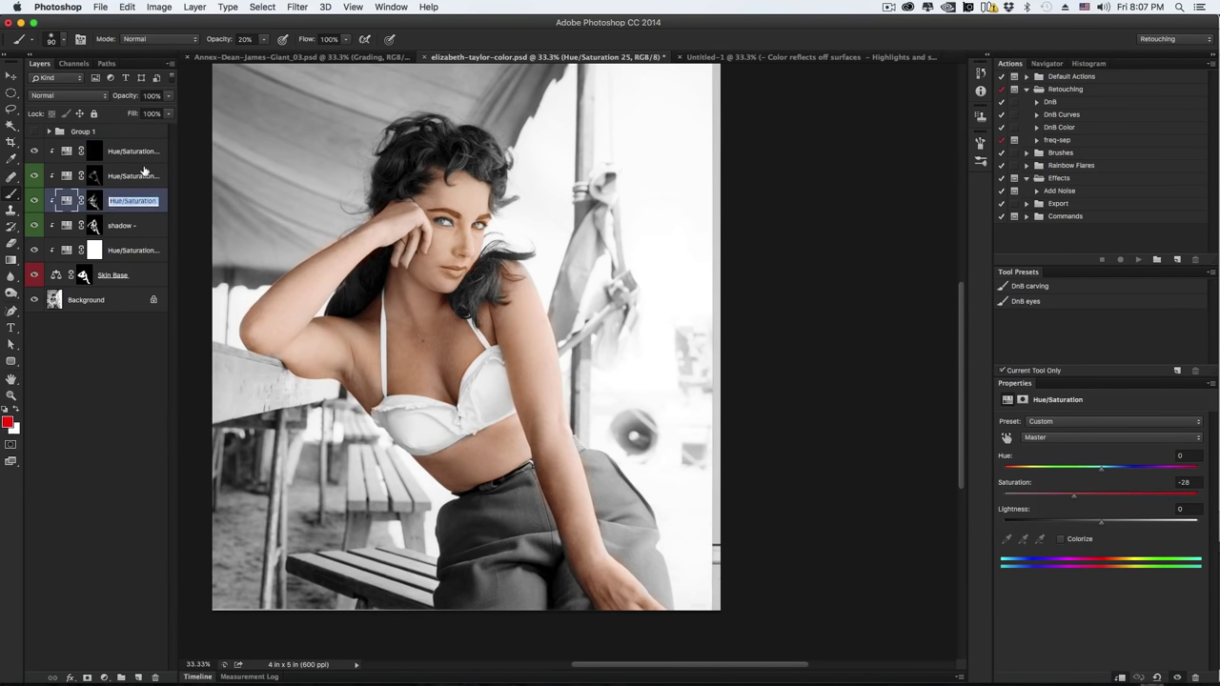
key(Return)
- Rename the painted highlight Hue/Saturation layer, second from the top of the clipped stack, as "highlight +"
click(145, 178)
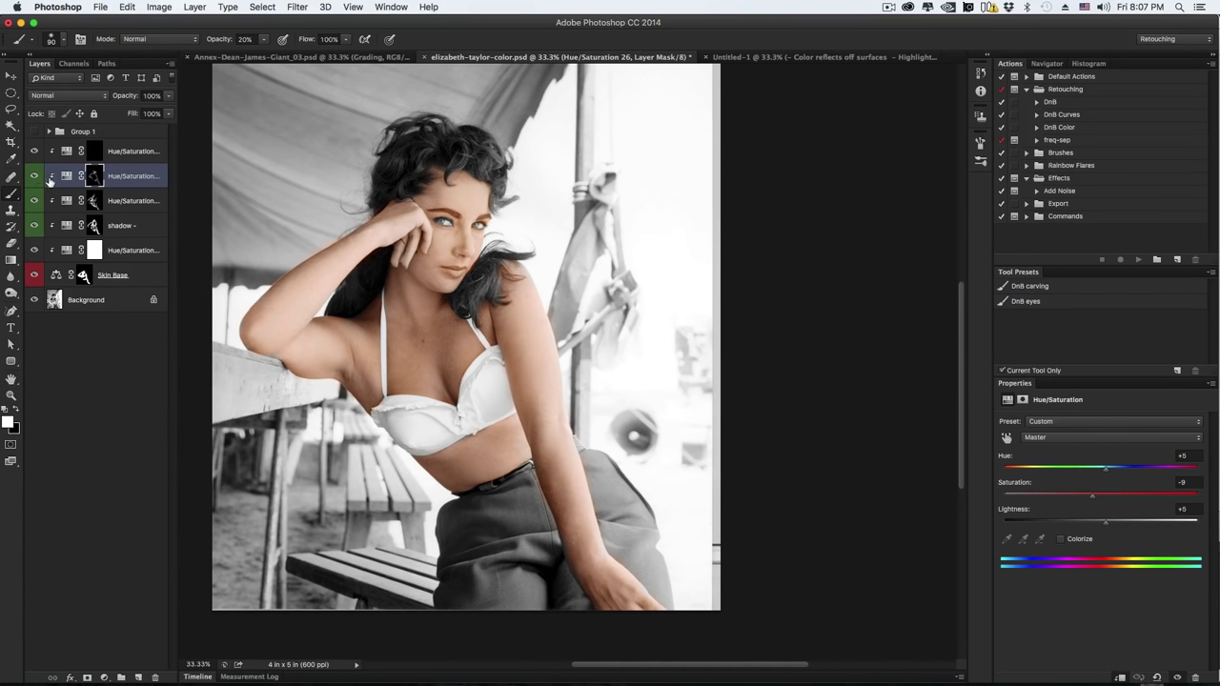
double_click(143, 177)
text(highlight )
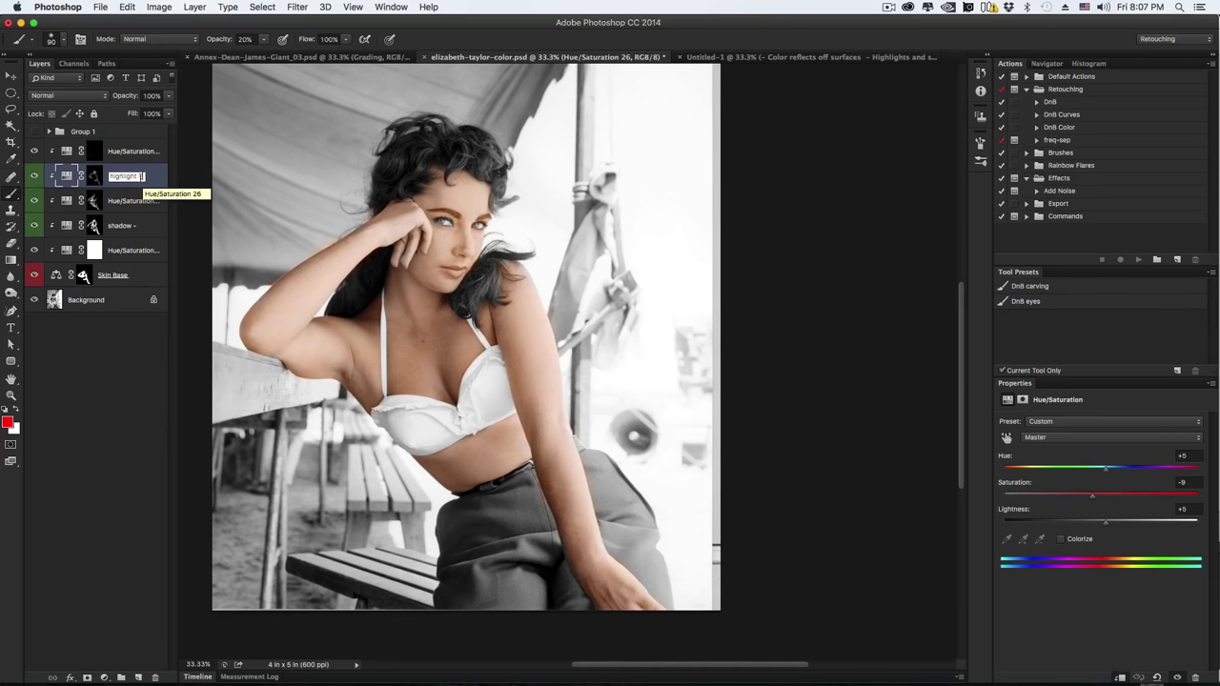
text(+)
key(Return)
- Rename the clipped Hue/Saturation layer directly above "shadow -" as "shadow --"
double_click(142, 201)
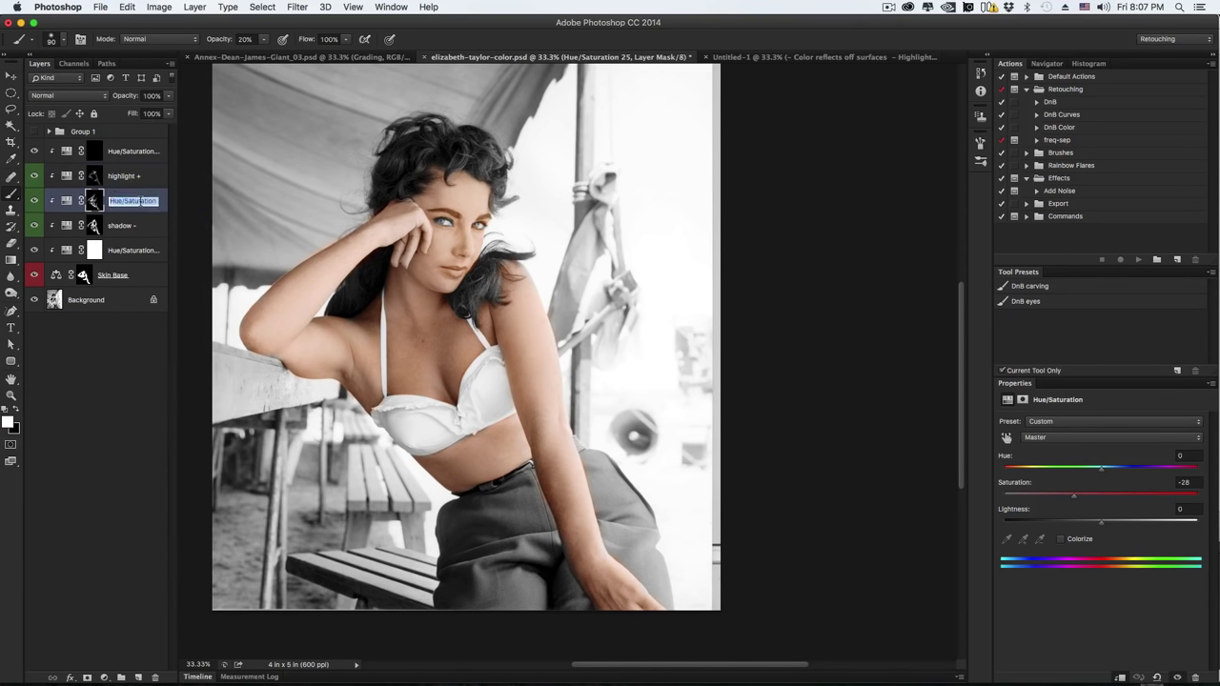
text(shadow )
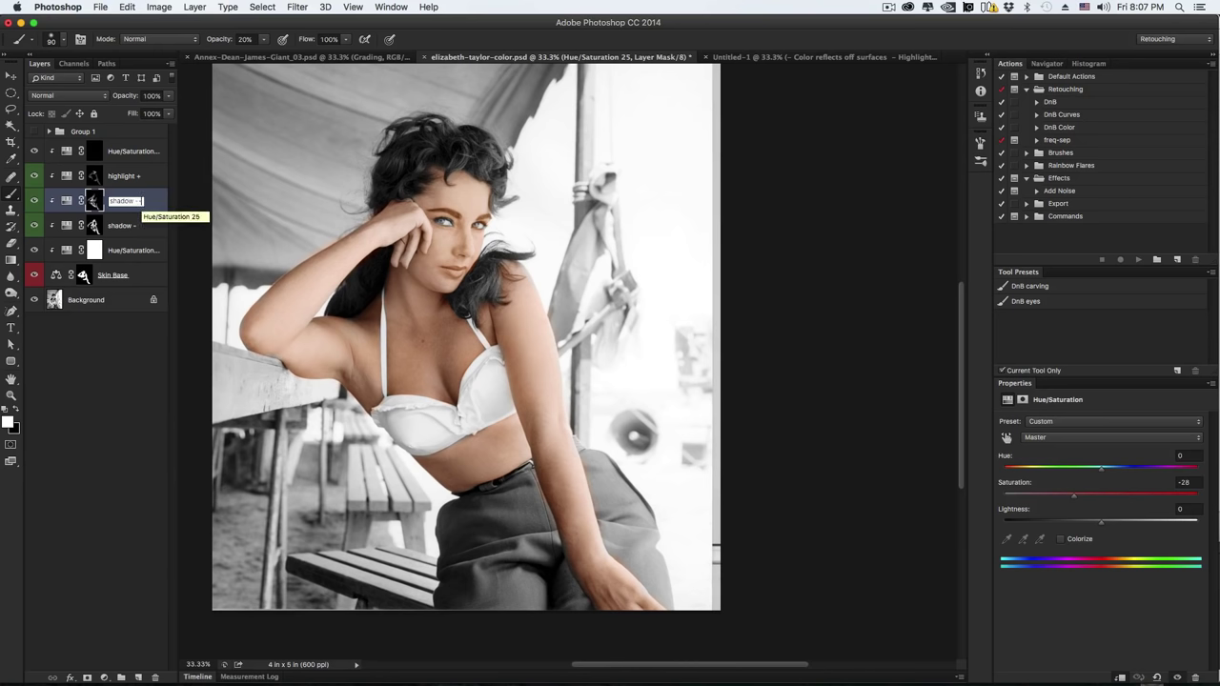
text(--)
- Paint the redder tone onto the chest in the topmost Hue/Saturation layer's mask with a white 100 px brush at 20% opacity
click(133, 150)
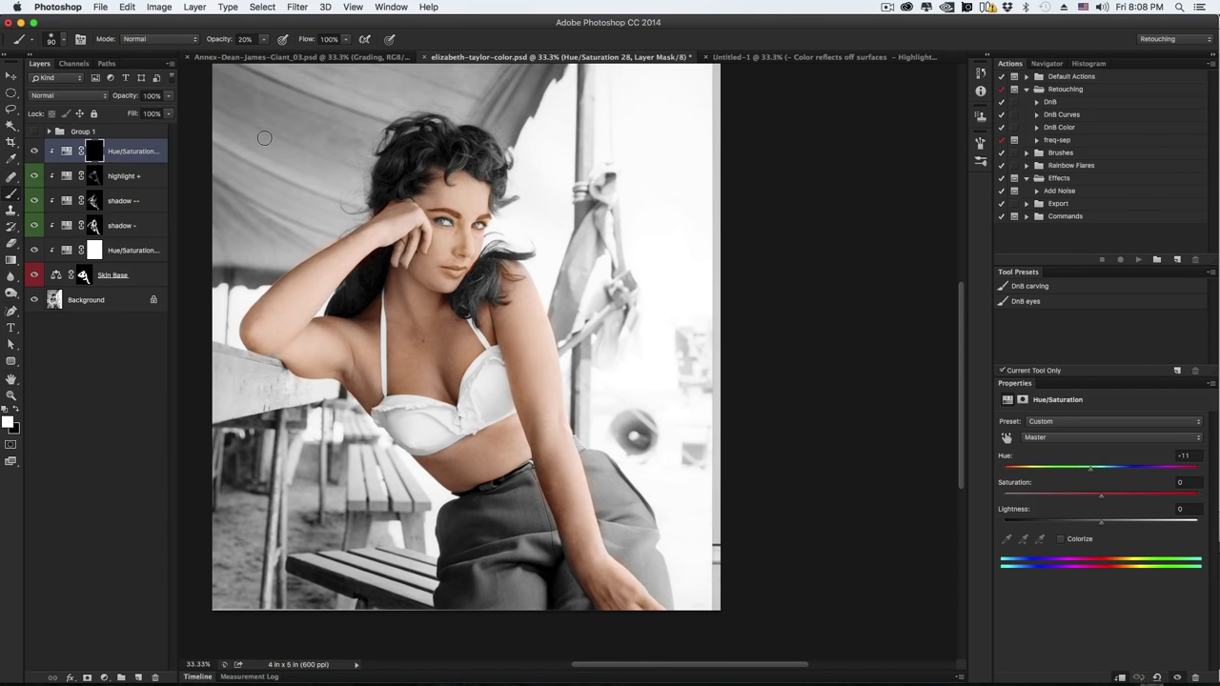
key(super+1)
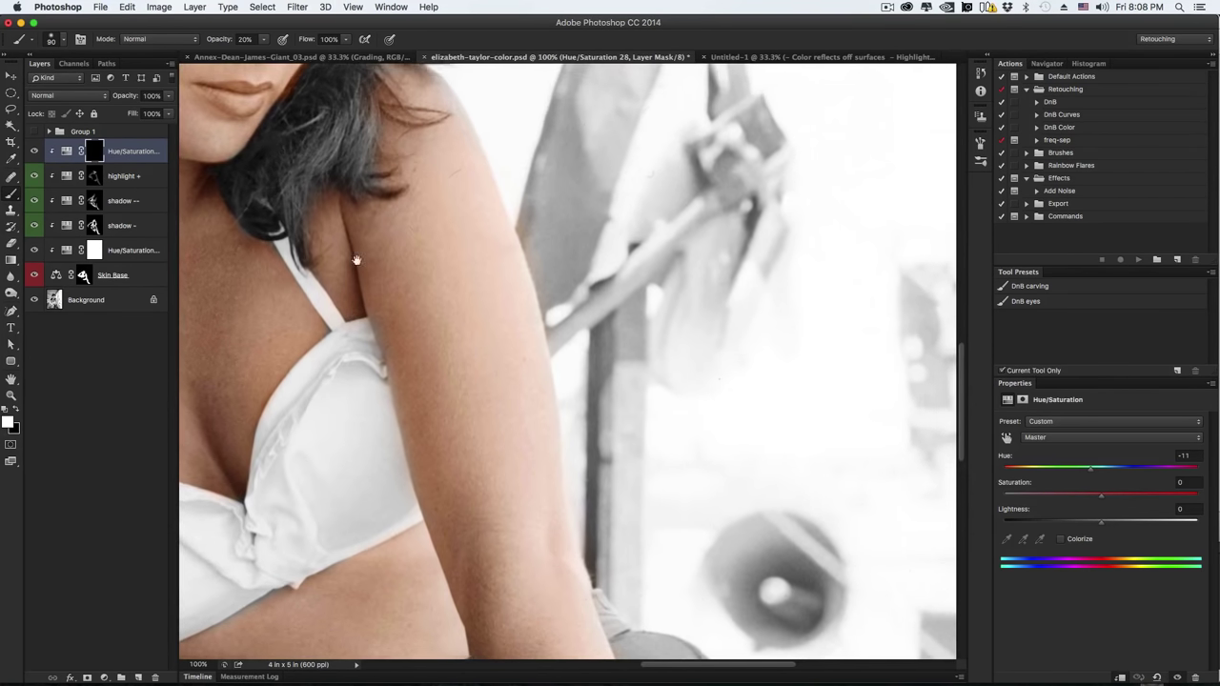
mouse_move(356, 260)
mouse_down()
mouse_move(572, 497)
mouse_move(661, 546)
mouse_up()
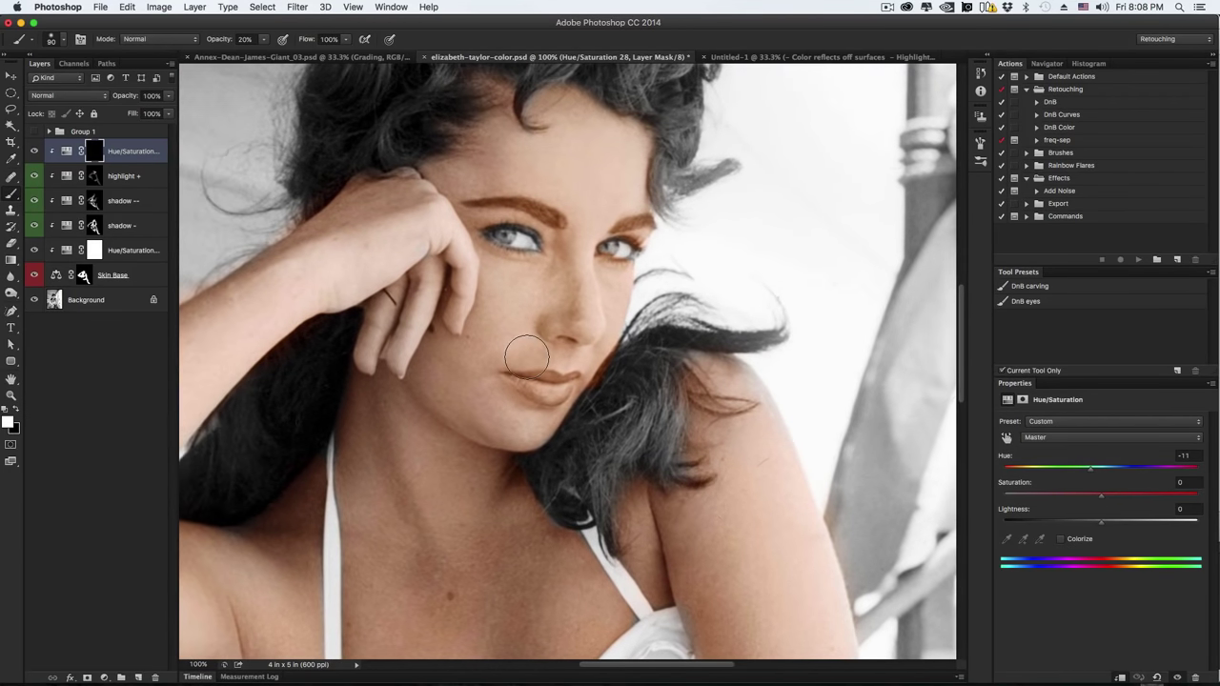
key(super+0)
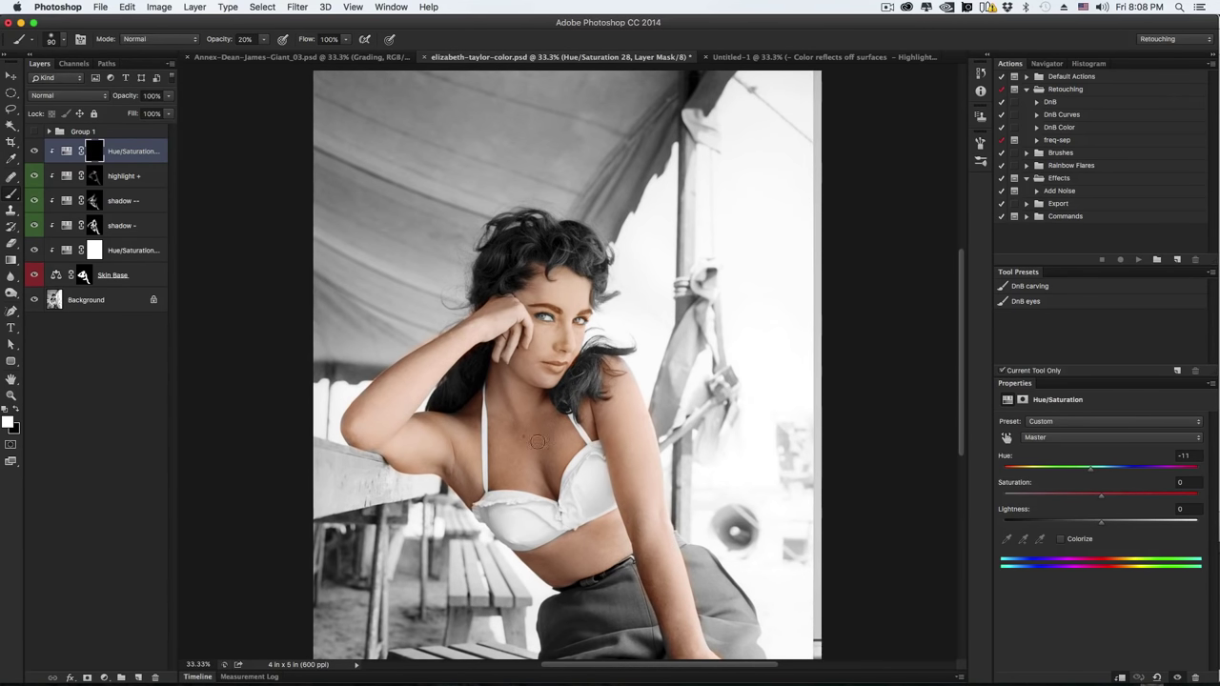
key(bracketright)
key(bracketright)
key(bracketright)
key(bracketleft)
key(bracketright)
key(bracketright)
key(bracketright)
key(bracketleft)
key(bracketleft)
scroll(591, 372, down, 5)
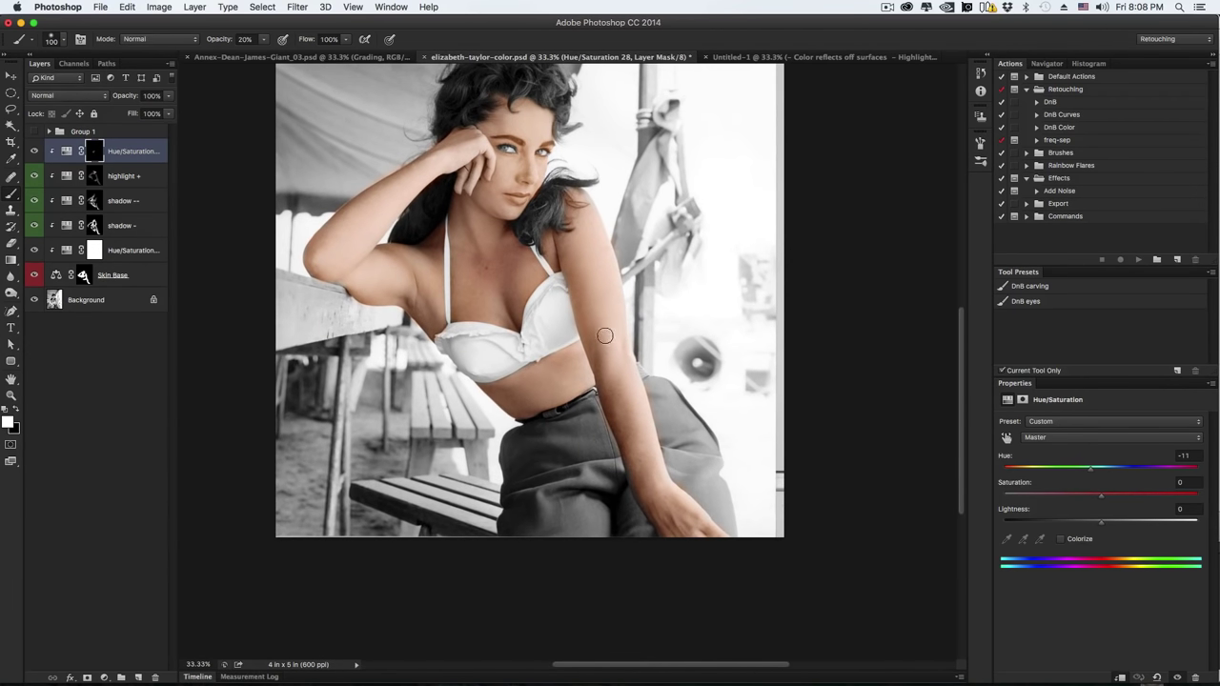
scroll(604, 336, up, 7)
scroll(667, 305, left, 3)
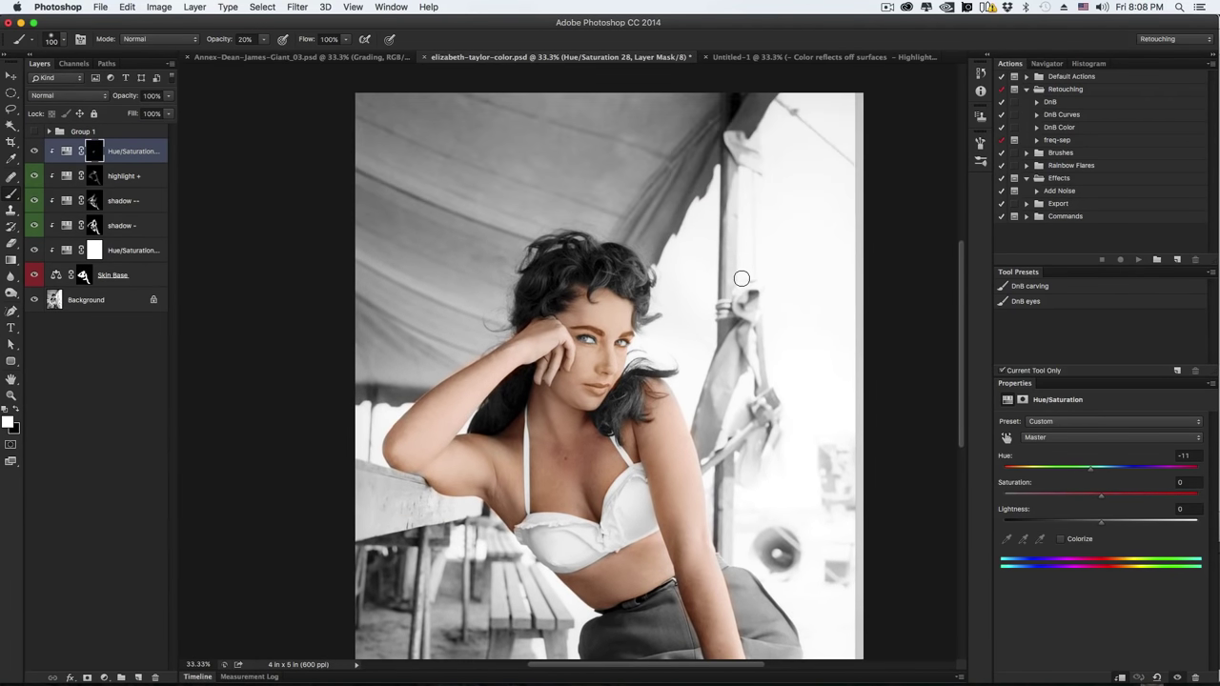
- Lower the brush opacity to 10% and paint the redder tone onto the nose, cheeks and fingers, resizing the brush to fit
key(super+plus)
key(super+plus)
key(super+plus)
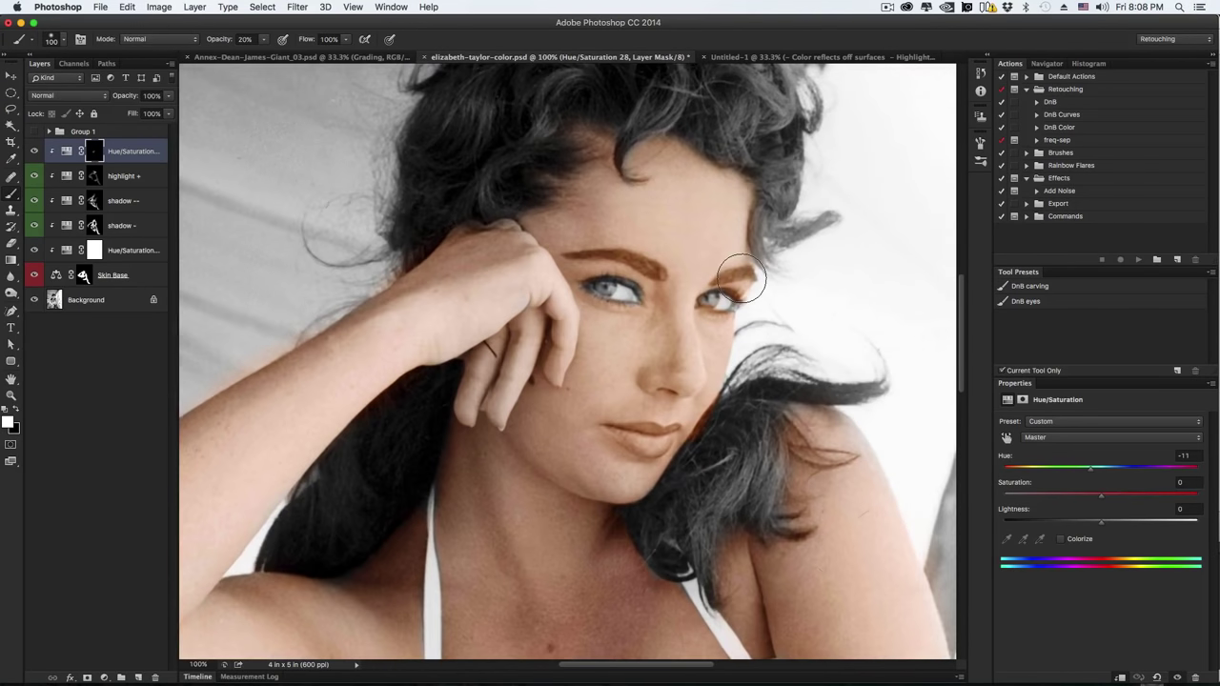
key(bracketleft)
key(bracketleft)
key(bracketleft)
key(bracketleft)
key(bracketleft)
key(bracketleft)
key(bracketleft)
key(bracketleft)
key(bracketright)
key(bracketright)
key(bracketright)
key(bracketright)
key(bracketright)
key(bracketright)
key(bracketright)
click(217, 40)
text(100)
key(Return)
text(9)
key(Return)
key(bracketright)
key(bracketright)
key(bracketright)
key(bracketleft)
key(bracketleft)
key(bracketleft)
key(bracketleft)
key(bracketright)
key(bracketright)
key(bracketright)
key(bracketleft)
key(bracketleft)
key(bracketright)
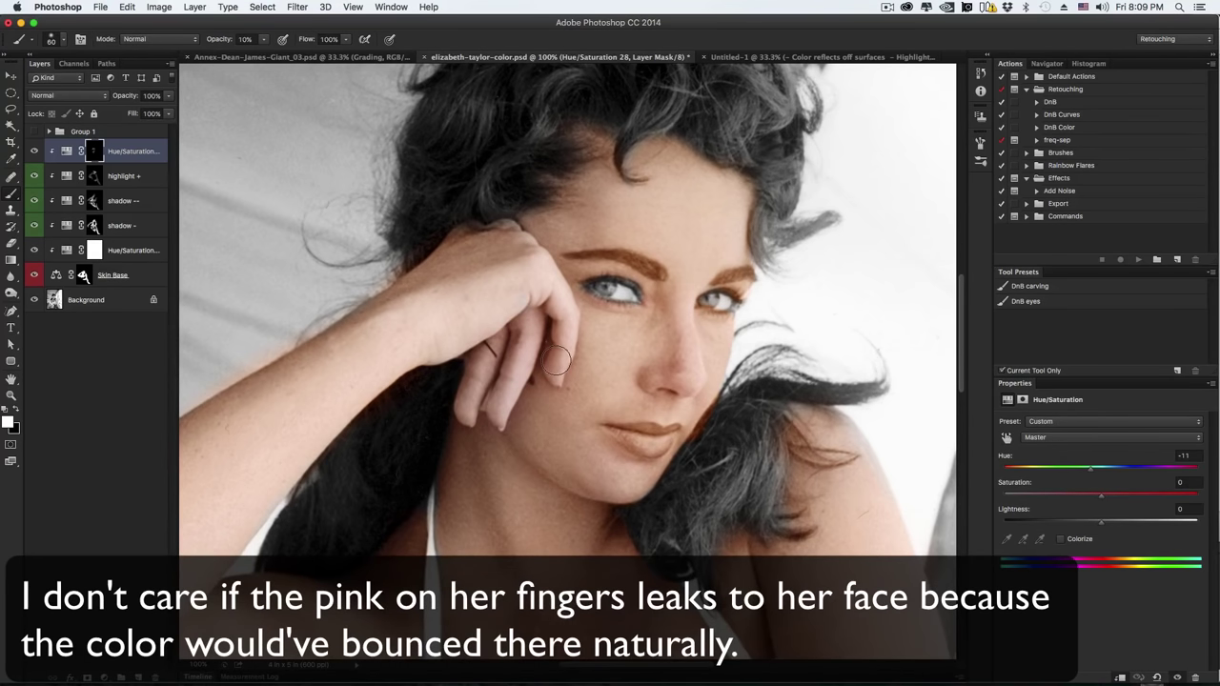
- Toggle the topmost Hue/Saturation layer's visibility to check the pink tones on the face and fingers
key(super+minus)
key(super+minus)
key(super+minus)
key(super+minus)
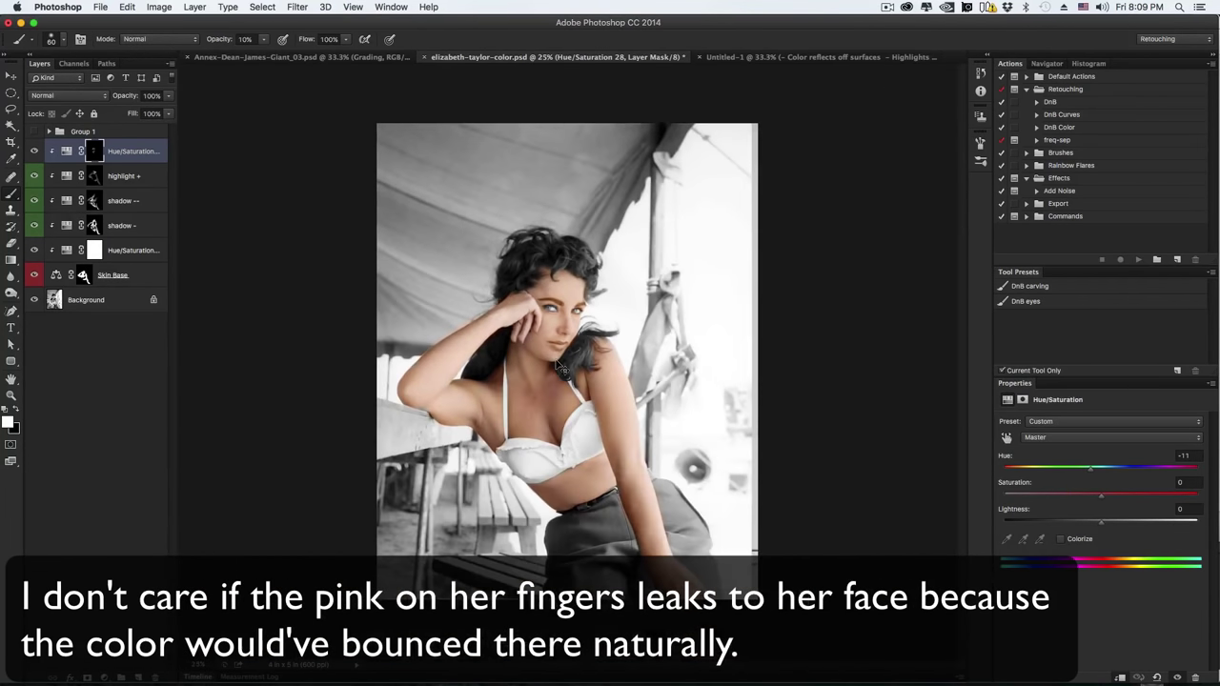
key(super+plus)
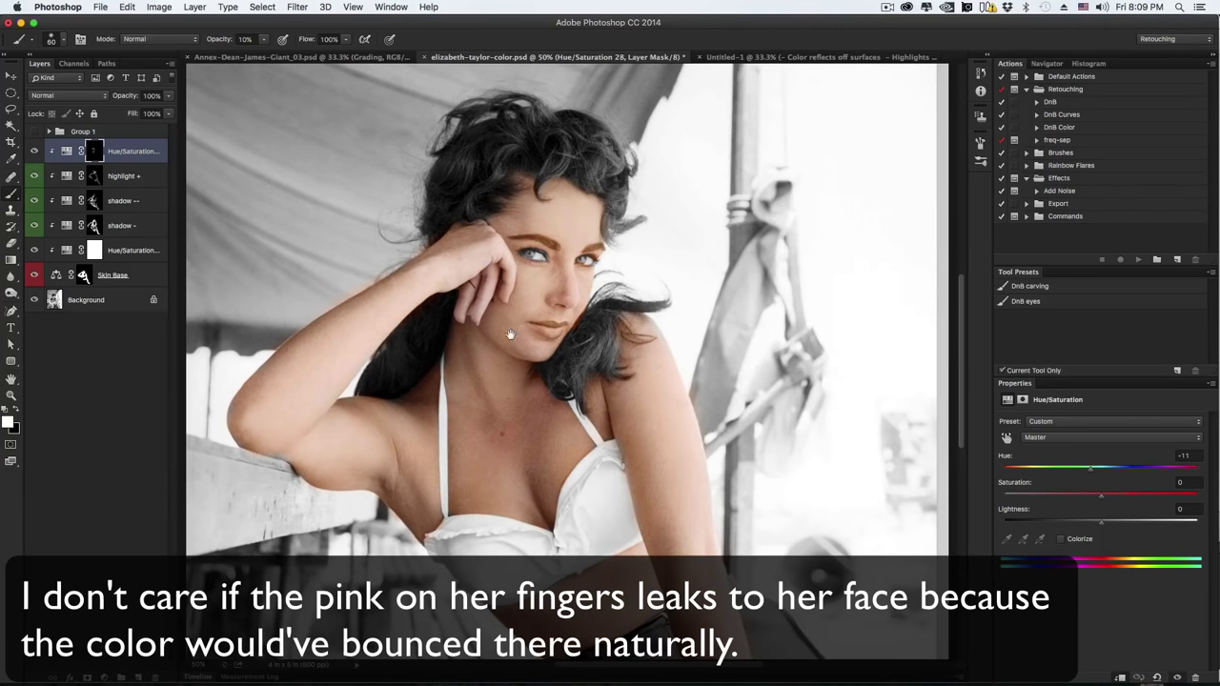
key(super+plus)
click(34, 151)
click(34, 152)
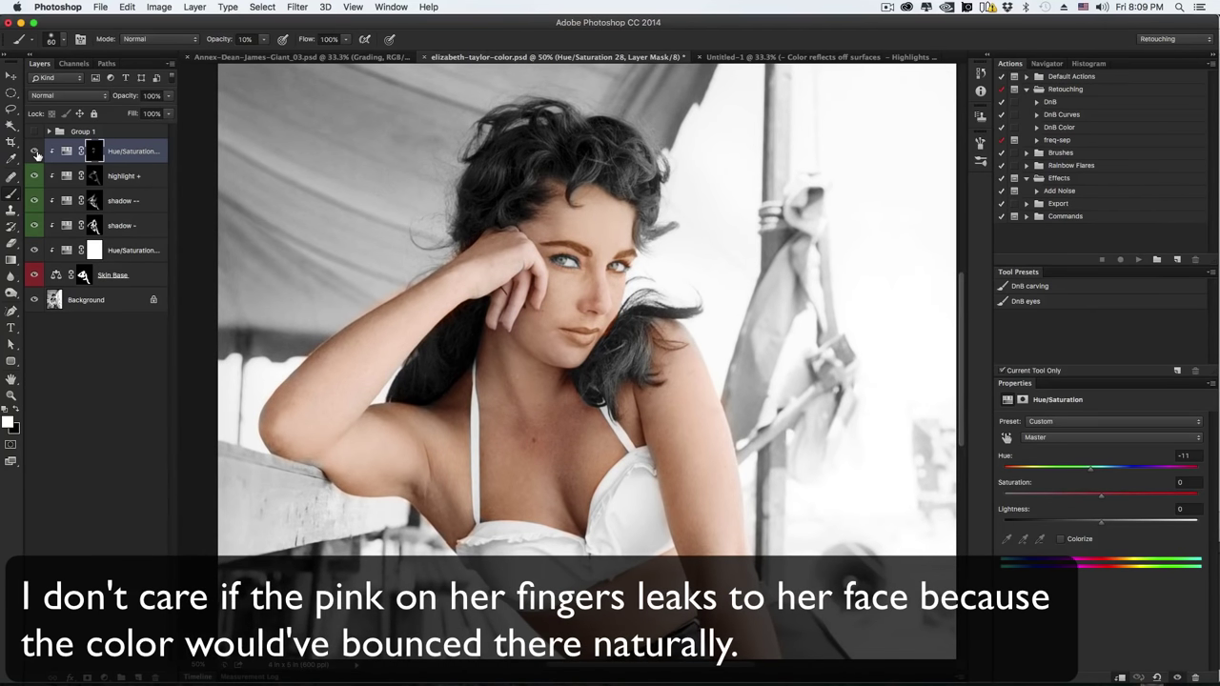
click(34, 152)
click(34, 151)
- Enlarge the brush to about 125 px and paint more of the redder tone onto the upper body skin at 10% opacity
key(super+minus)
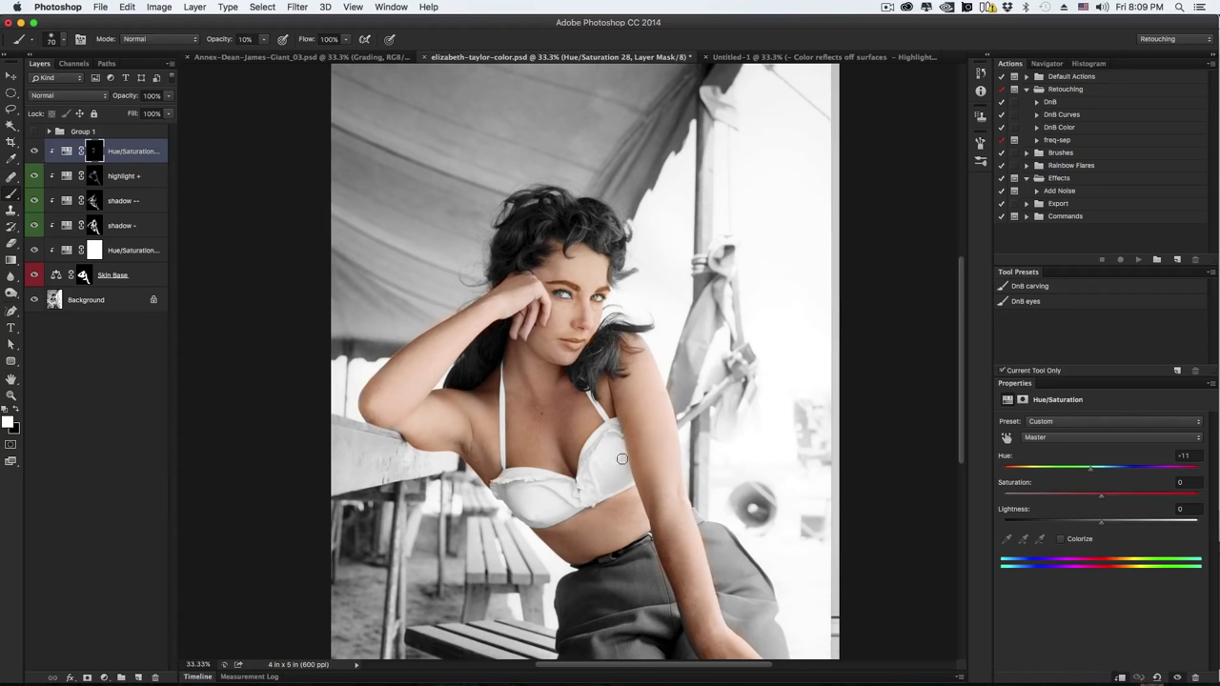
key(bracketright)
key(bracketright)
key(bracketright)
key(bracketright)
key(bracketleft)
- Set the topmost Hue/Saturation layer's saturation to +10
click(1092, 438)
click(1090, 438)
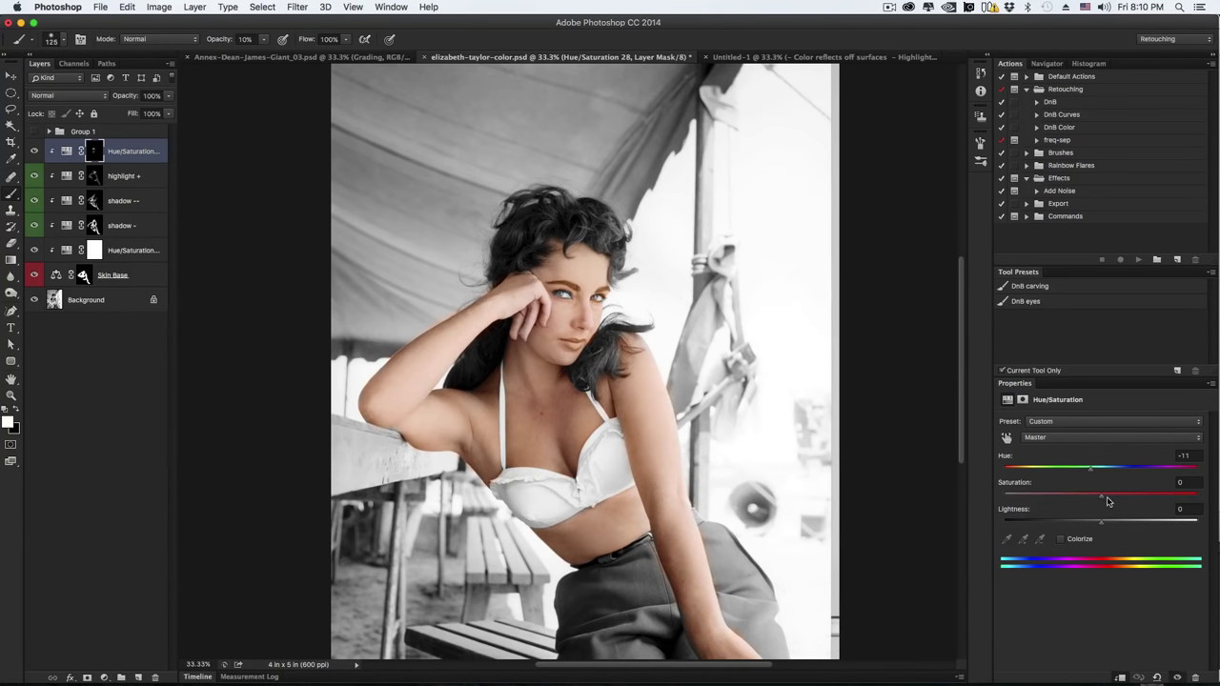
drag(1109, 500, 1115, 503)
drag(1120, 503, 1112, 502)
- Paint the redder tone around the eyes and eyebrows on the topmost layer's mask with a small white brush at 10% opacity
key(super+plus)
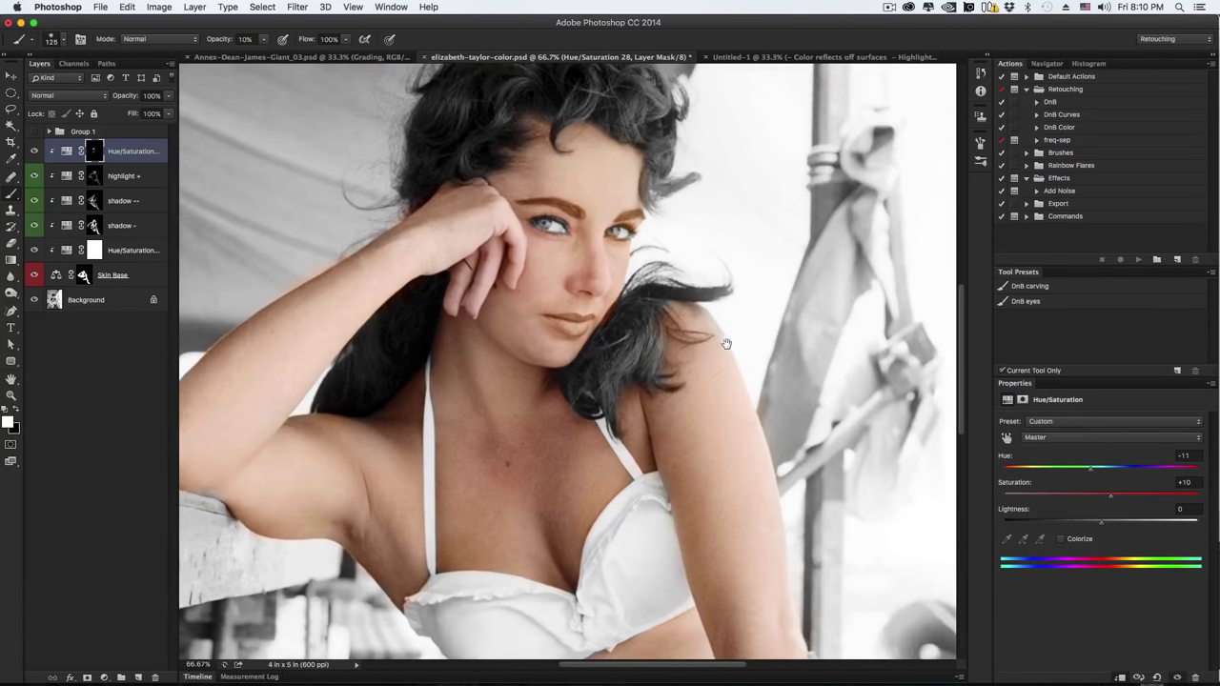
scroll(668, 324, up, 3)
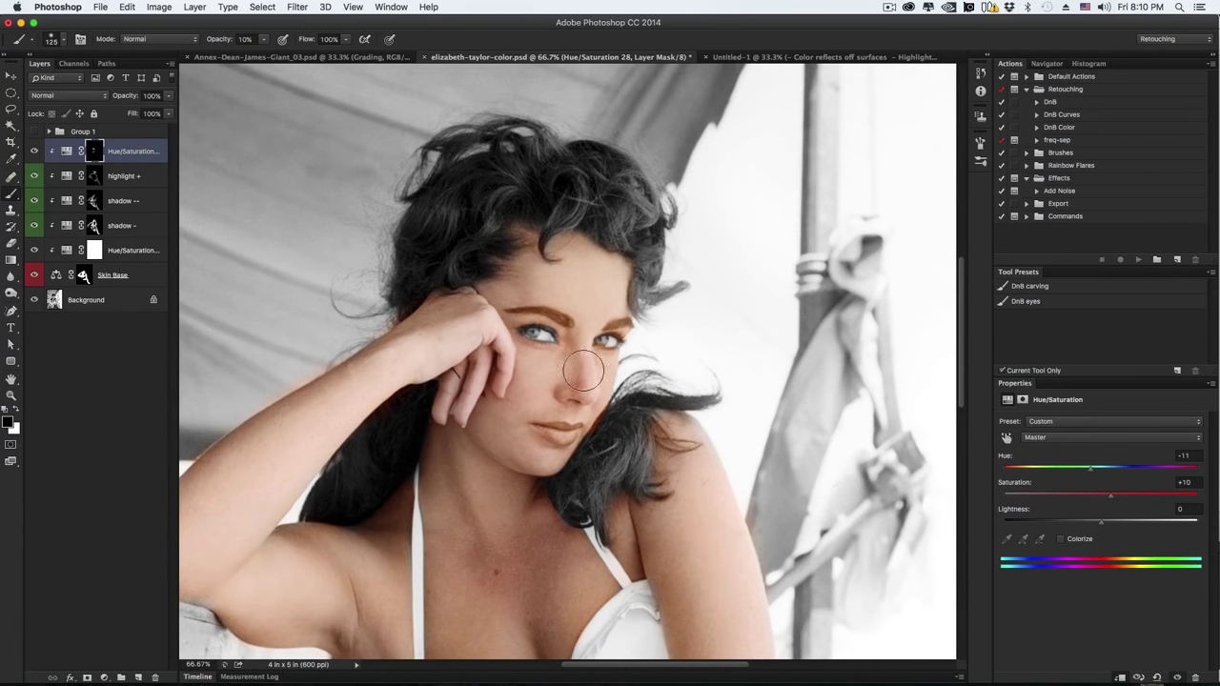
drag(585, 347, 576, 349)
key(super+equal)
key(super+equal)
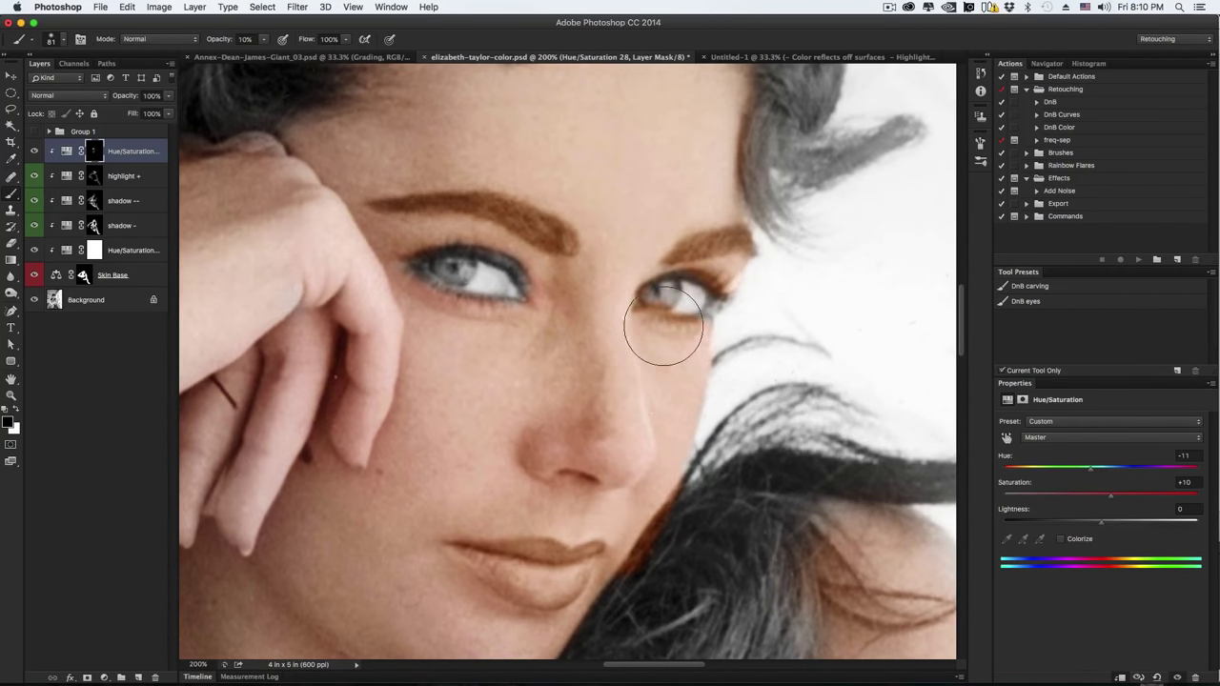
drag(664, 326, 652, 315)
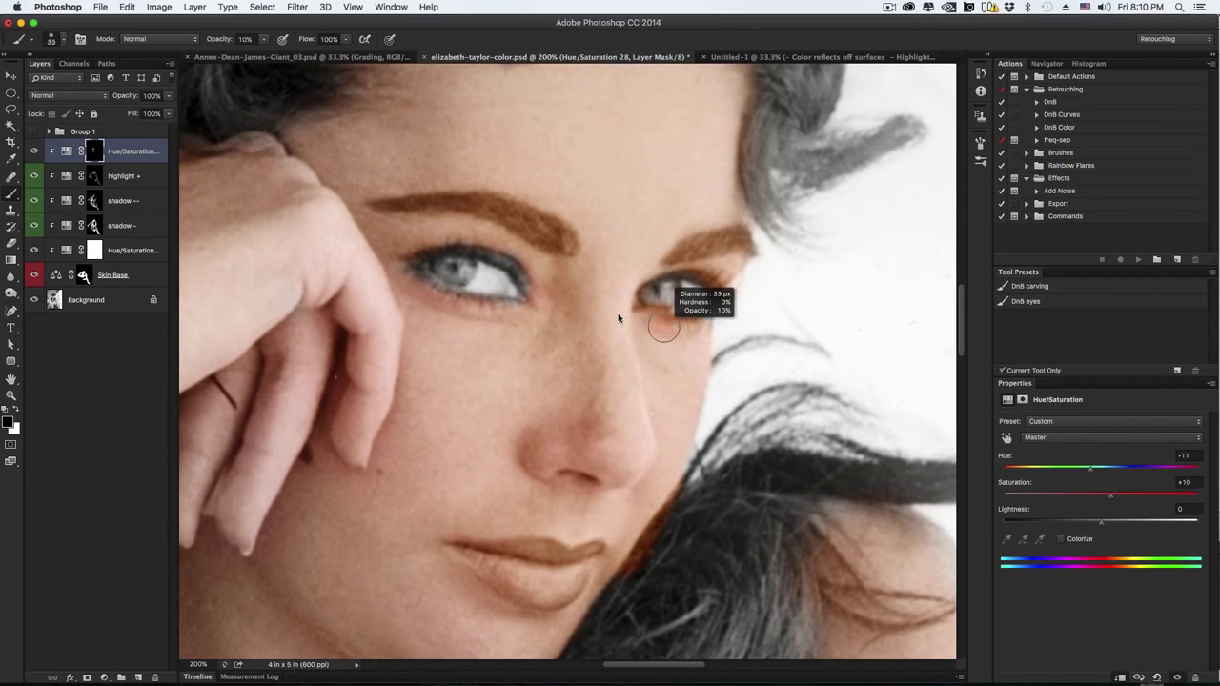
key(x)
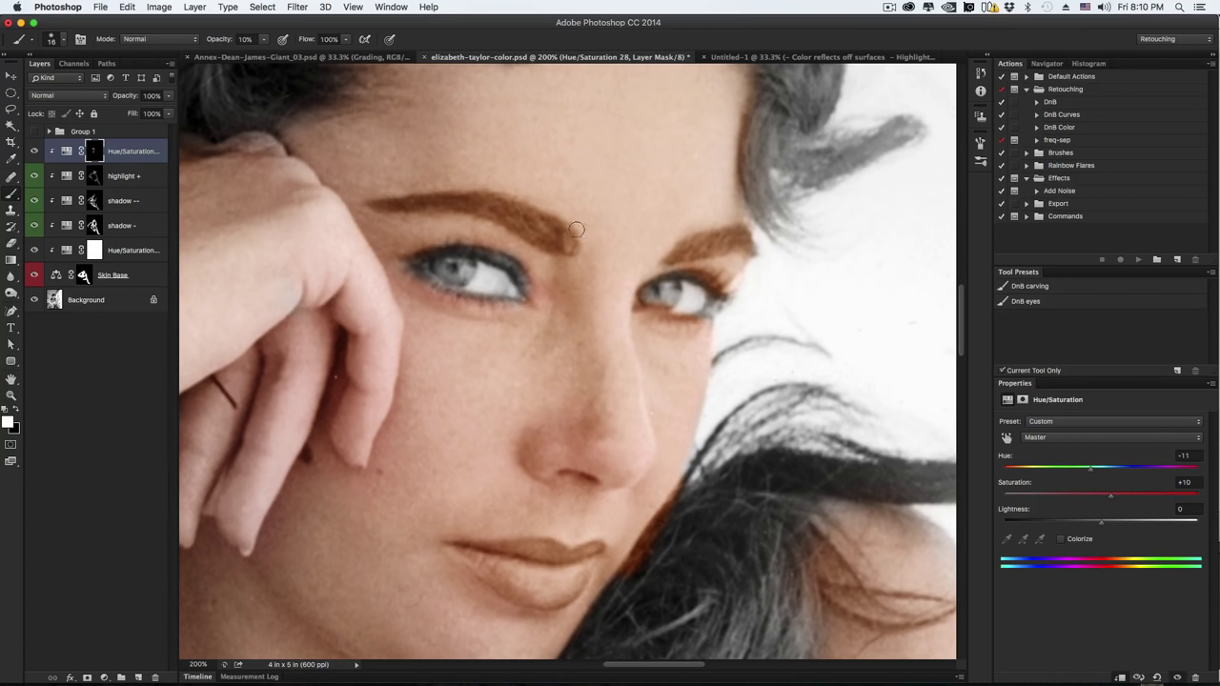
drag(404, 218, 428, 217)
drag(678, 322, 663, 324)
drag(718, 267, 740, 266)
- Compare the whole portrait with and without the topmost Hue/Saturation layer, and enlarge the brush to 202 px
scroll(563, 401, down, 3)
scroll(563, 400, right, 2)
scroll(578, 257, down, 5)
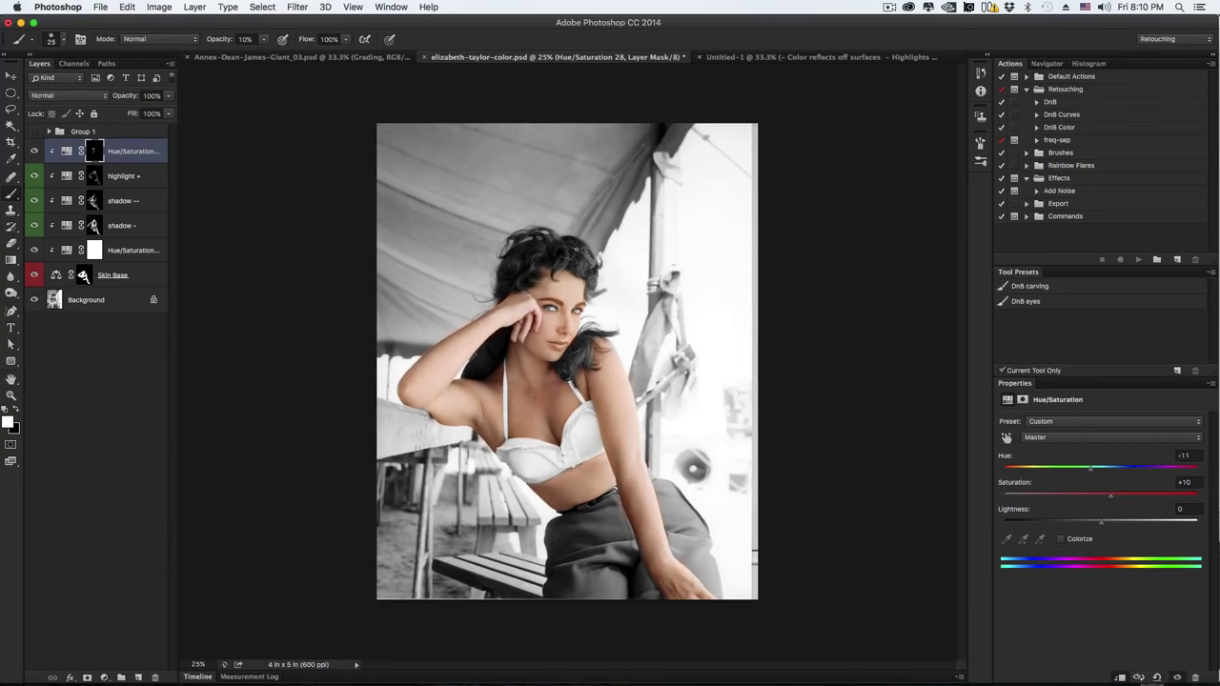
click(35, 150)
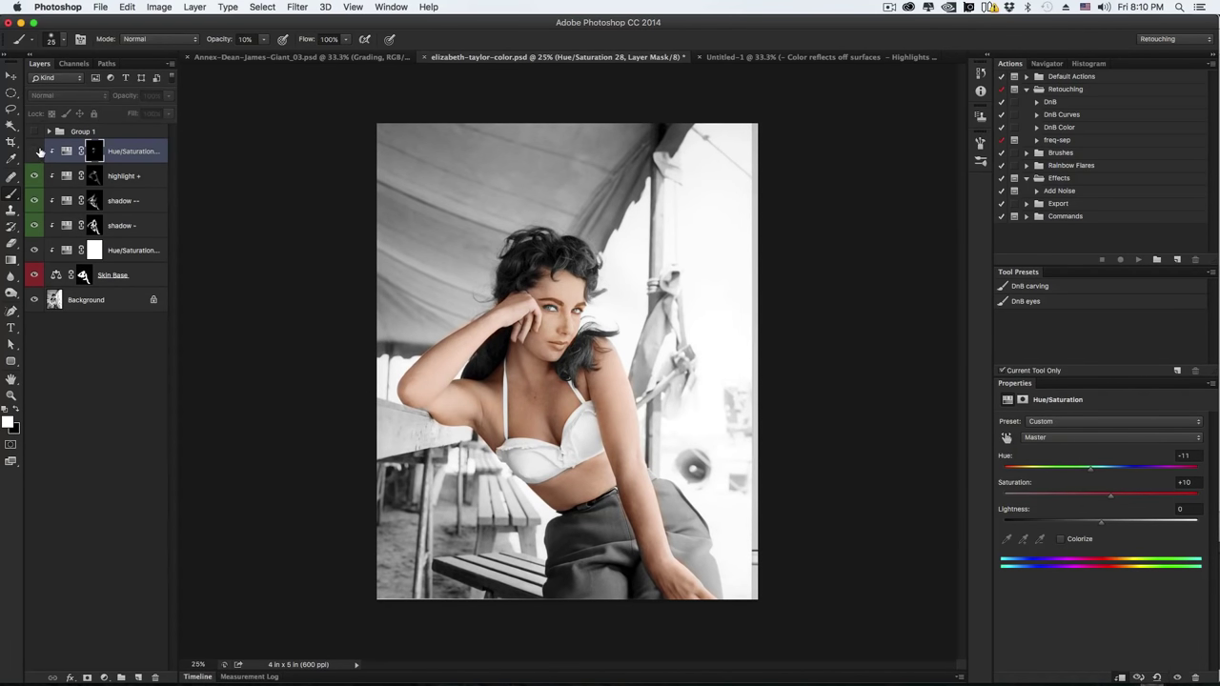
click(36, 150)
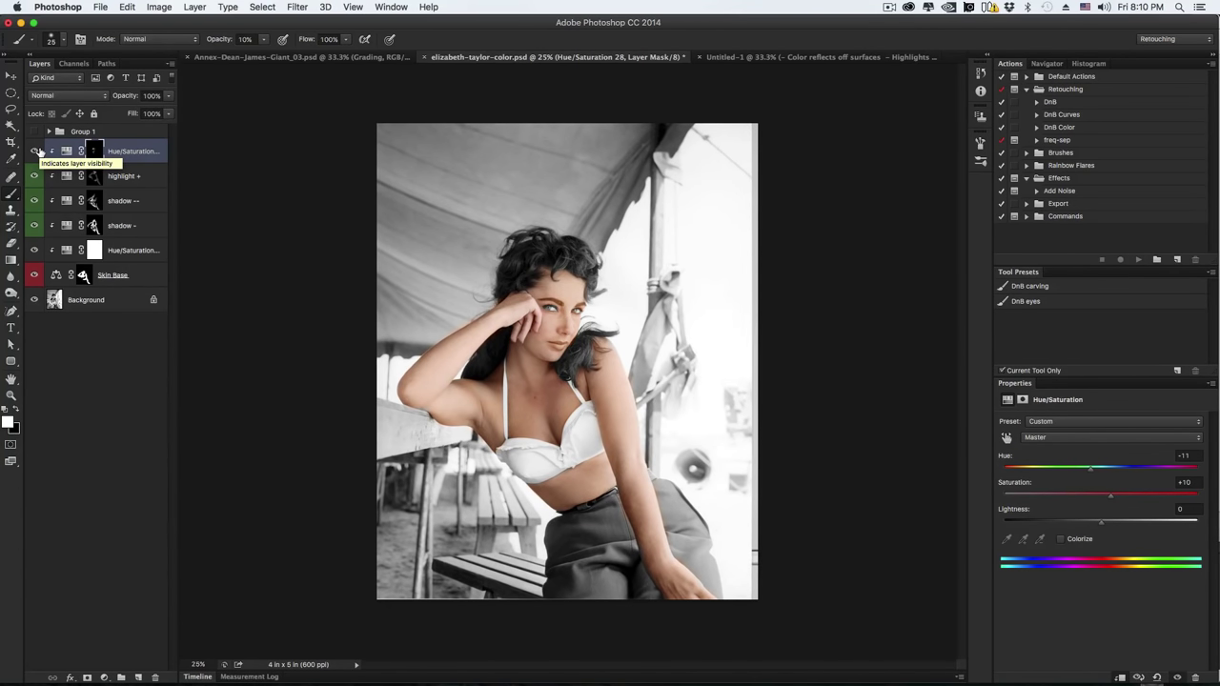
click(37, 152)
click(35, 152)
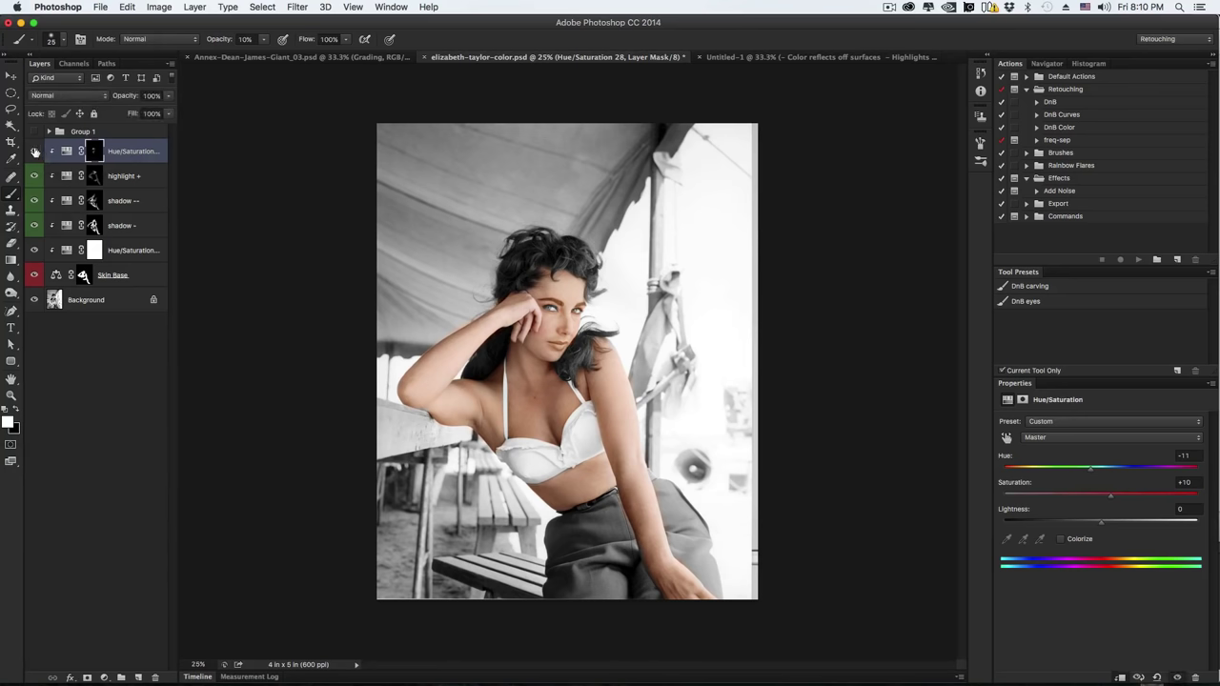
drag(570, 417, 611, 416)
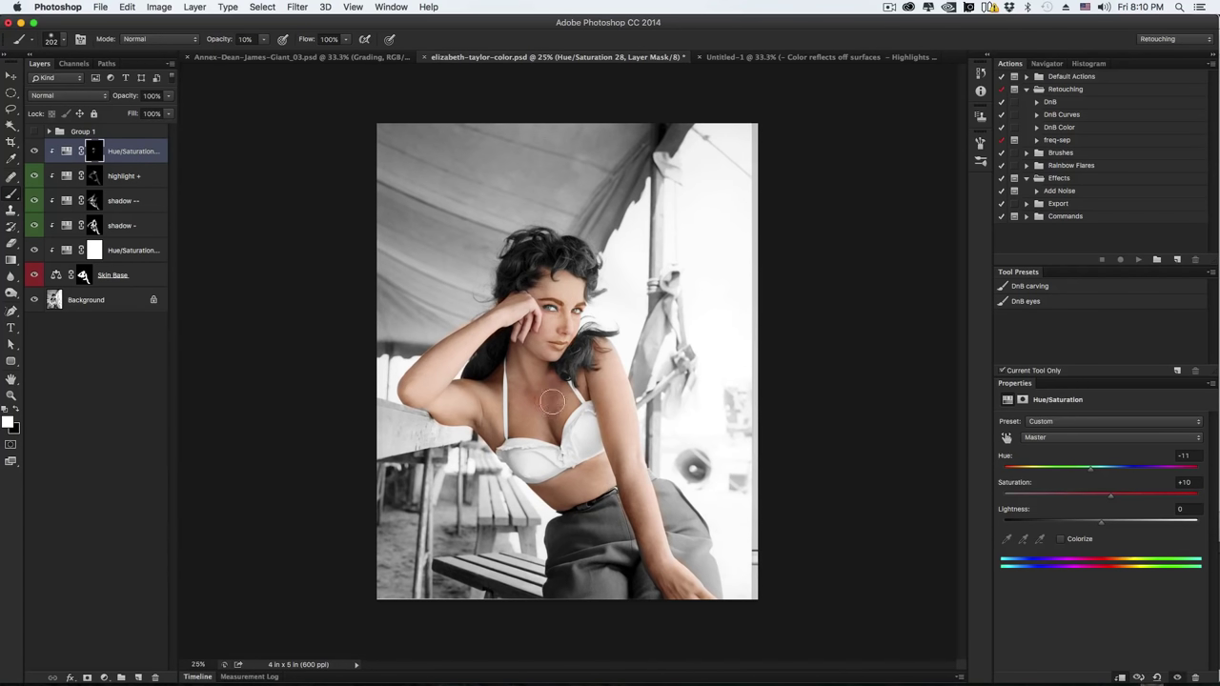
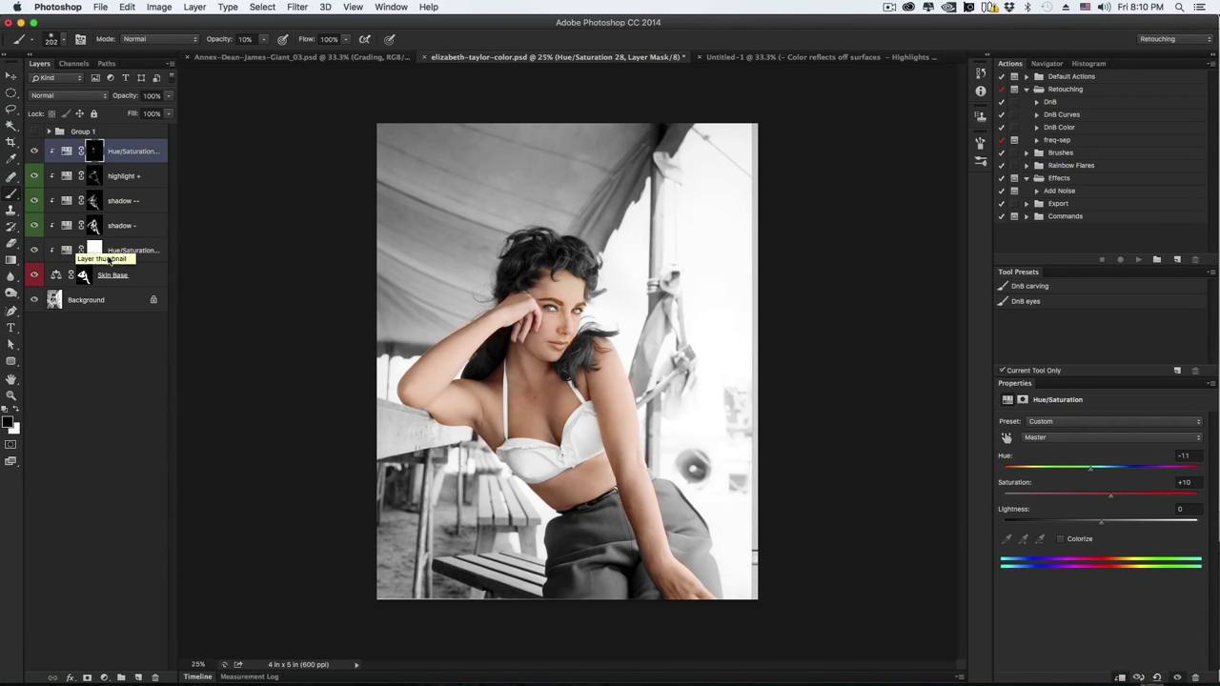
- Check the effect of the Hue/Saturation layer directly above Skin Base and reduce its opacity to about 81%
click(38, 250)
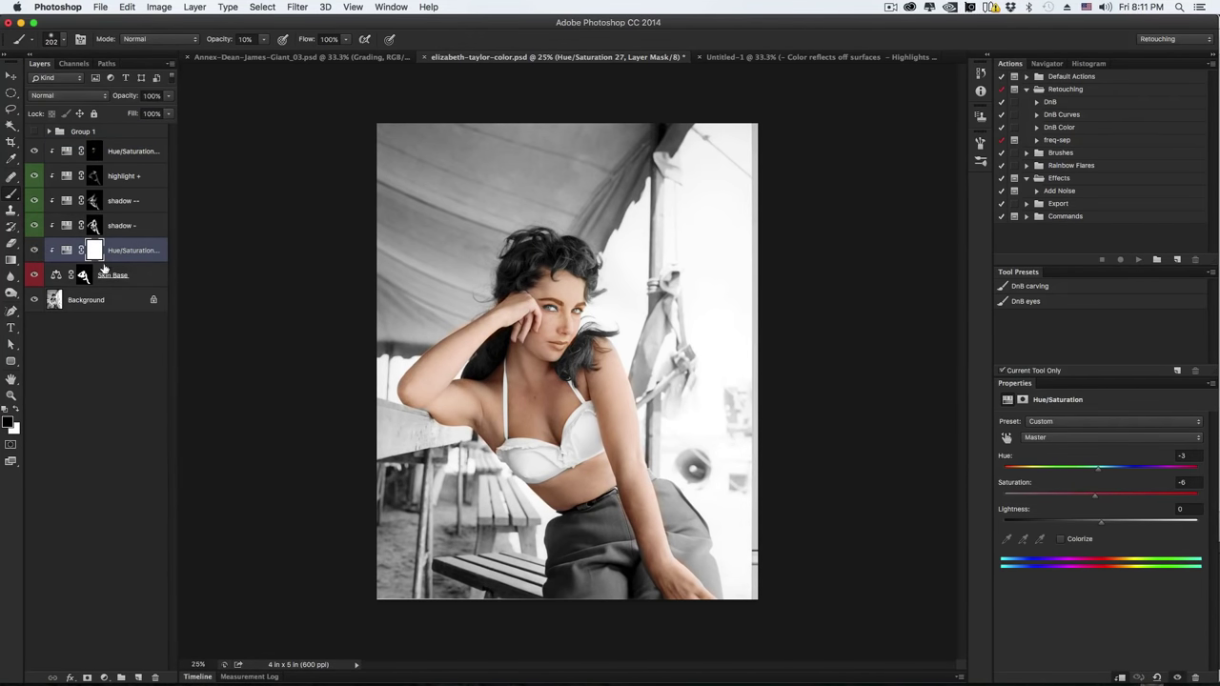
click(122, 273)
click(111, 252)
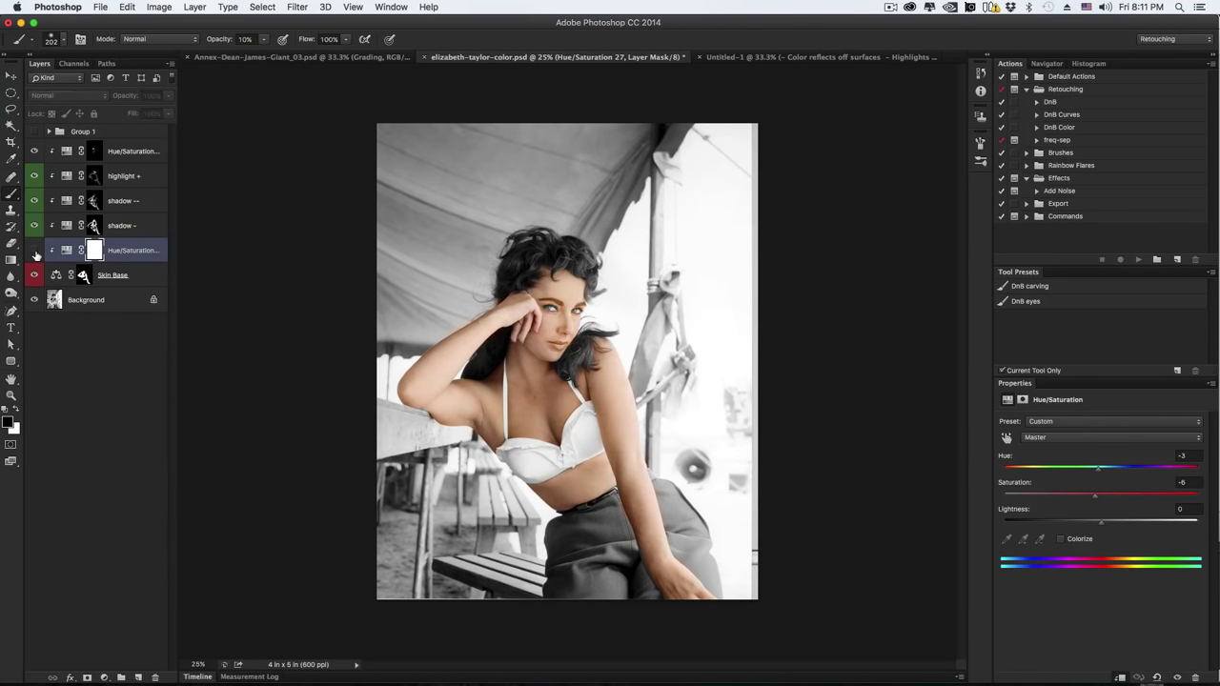
drag(171, 96, 159, 113)
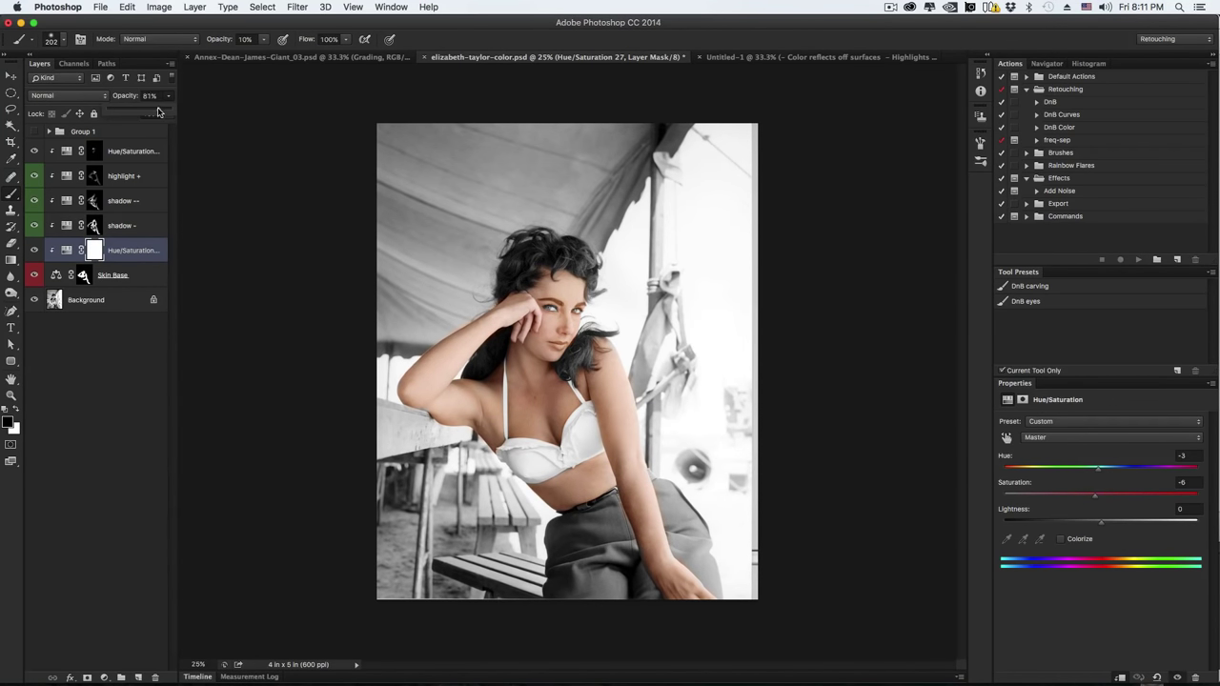
- Add a Hue/Saturation adjustment layer above the topmost Hue/Saturation layer and clip it to the skin stack
click(131, 153)
key(super+plus)
key(super+plus)
key(super+plus)
key(super+plus)
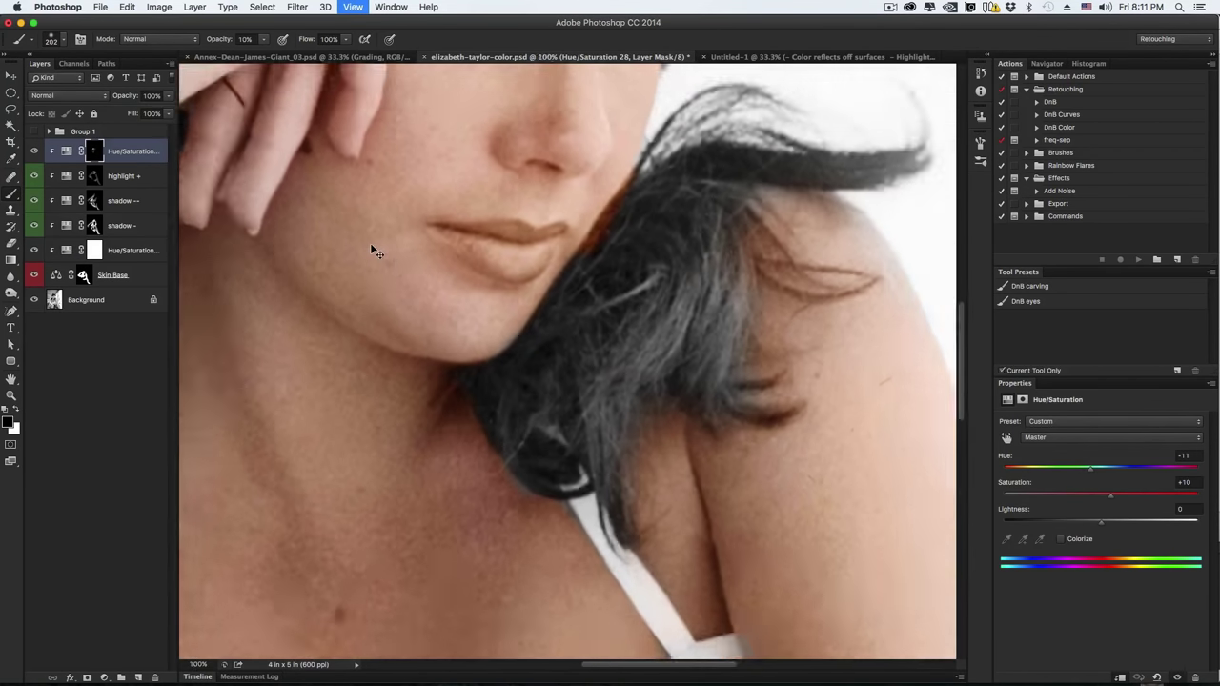
drag(463, 314, 486, 395)
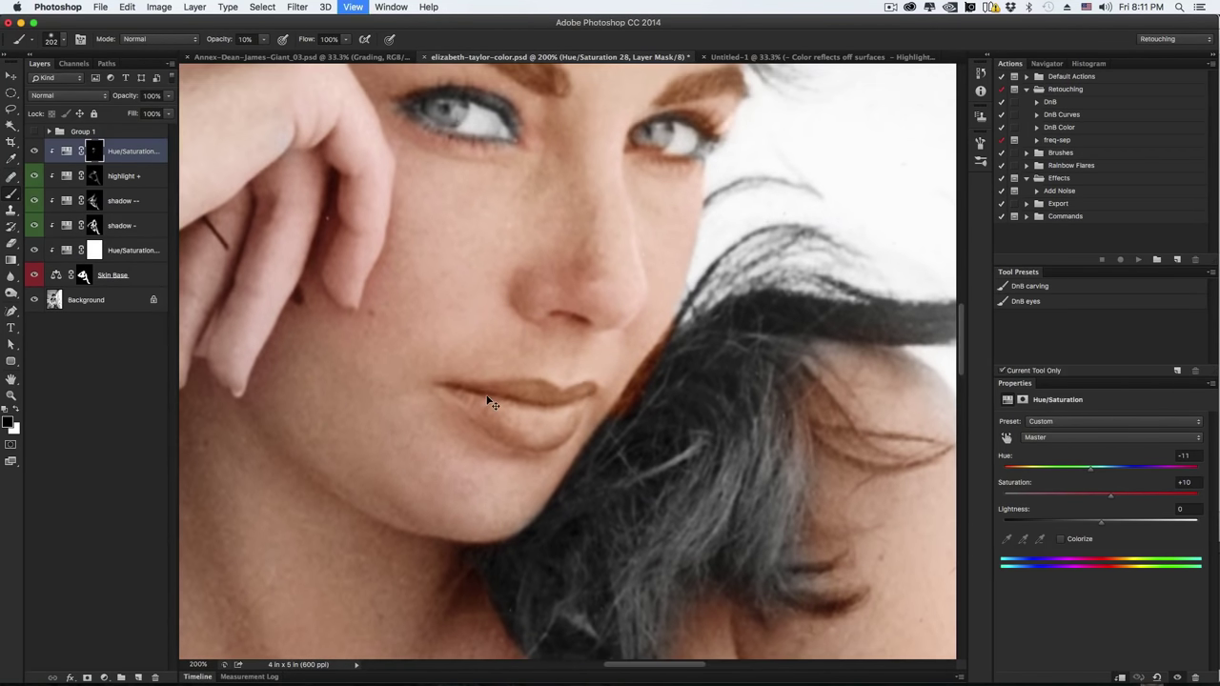
key(super+minus)
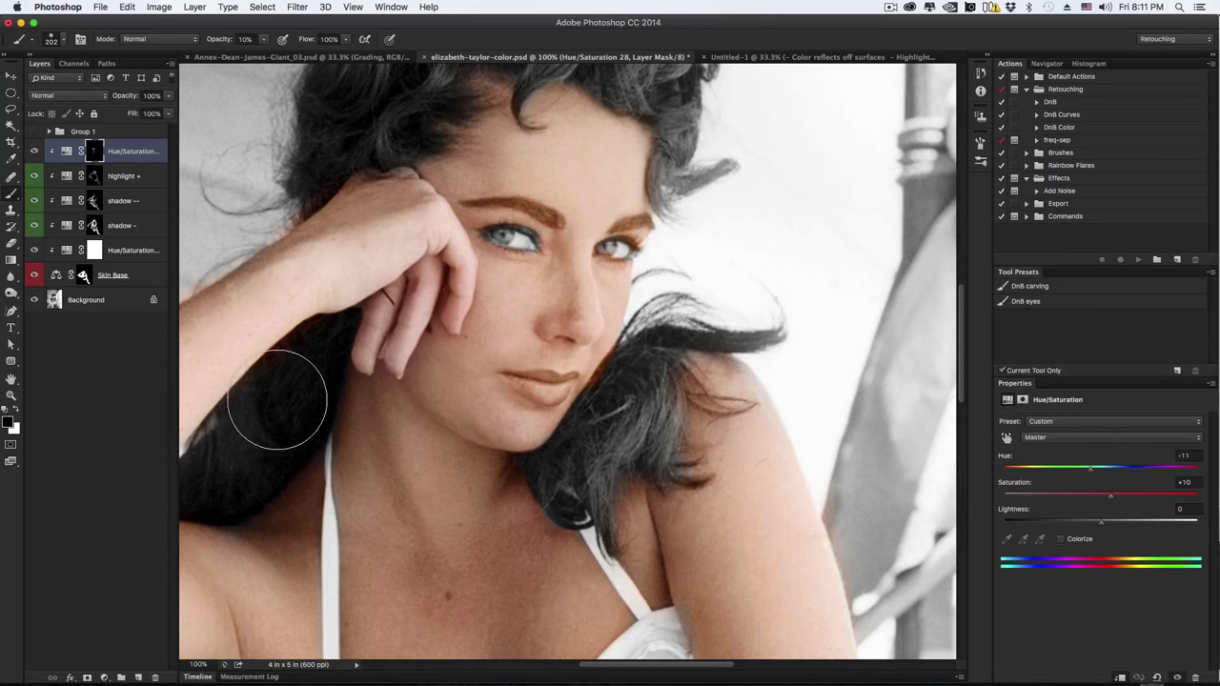
click(104, 678)
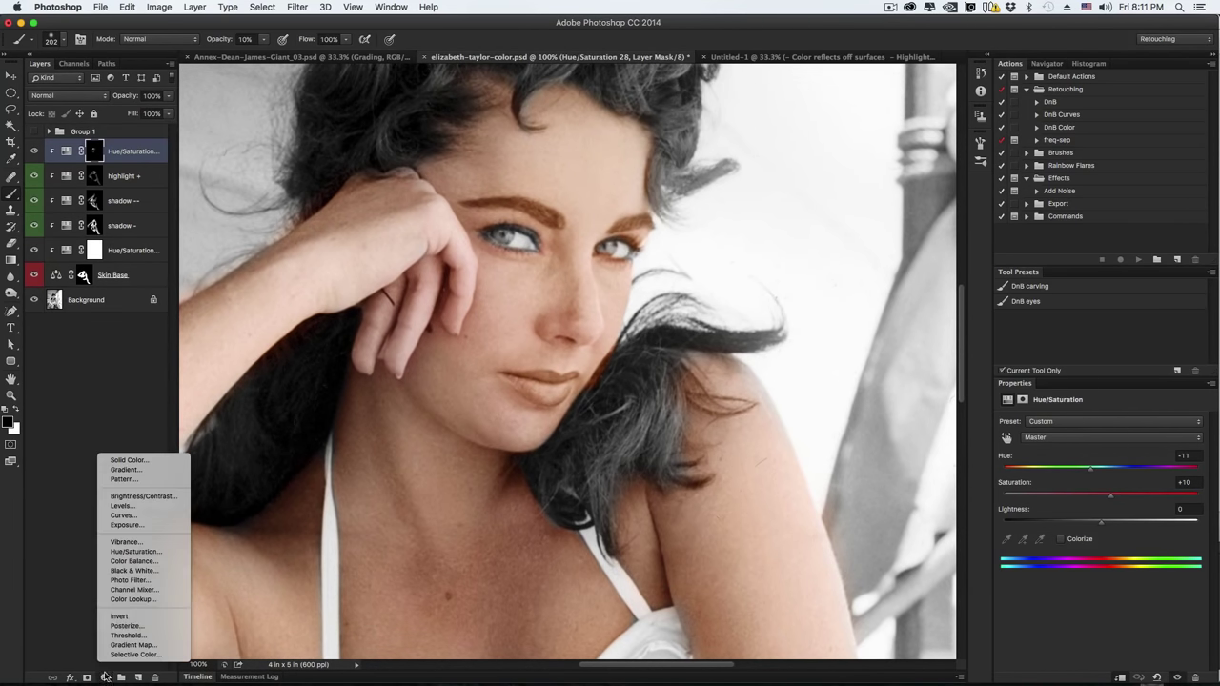
click(163, 553)
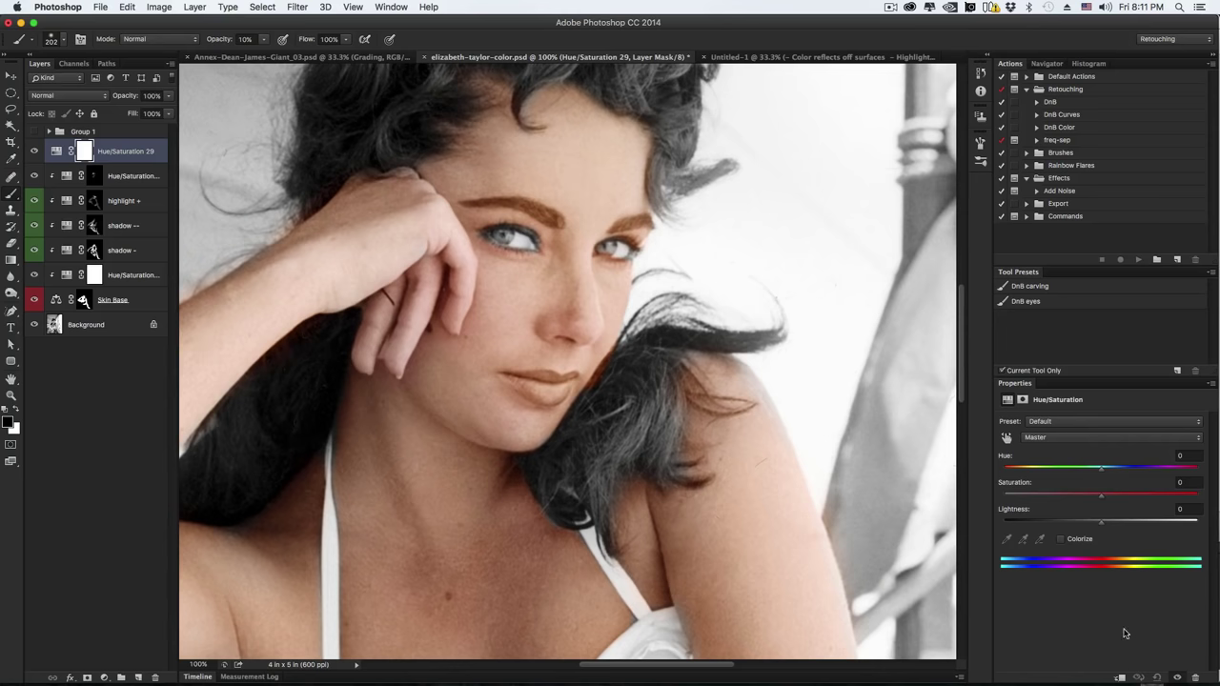
click(1121, 678)
- Set the new layer's hue to -24 and saturation to +2, and invert its mask to black
mouse_move(1101, 473)
mouse_down()
mouse_move(1117, 473)
mouse_move(1079, 474)
mouse_up()
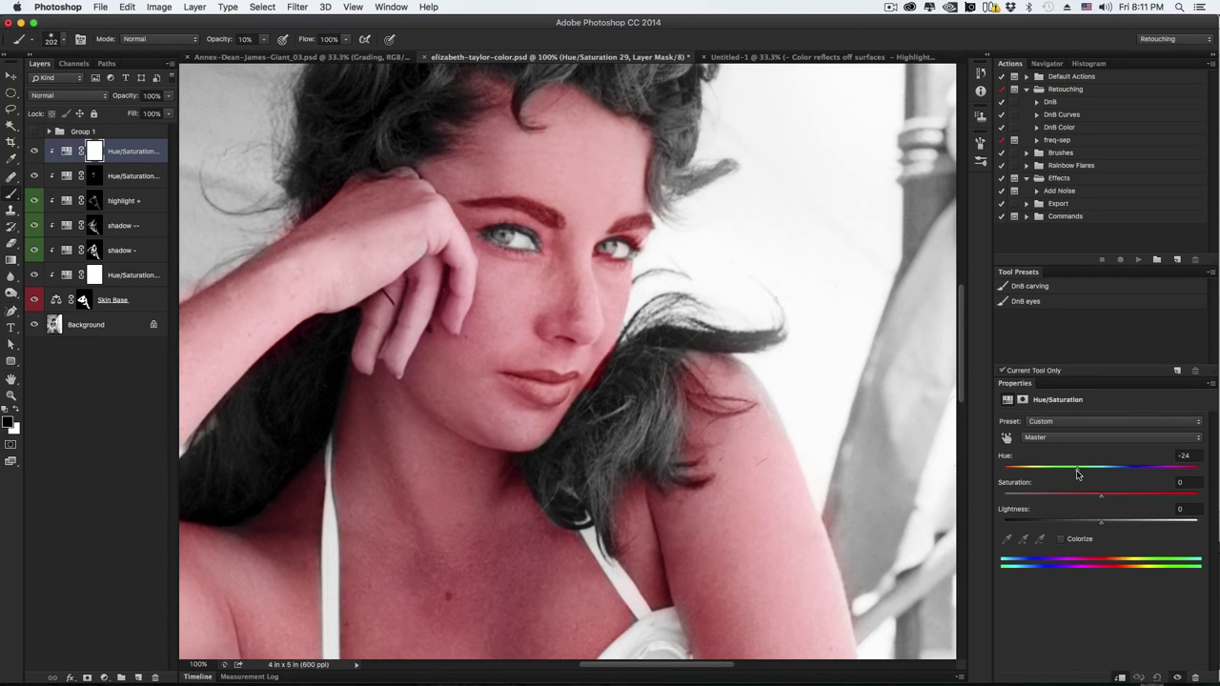
drag(1102, 496, 1098, 498)
key(super+i)
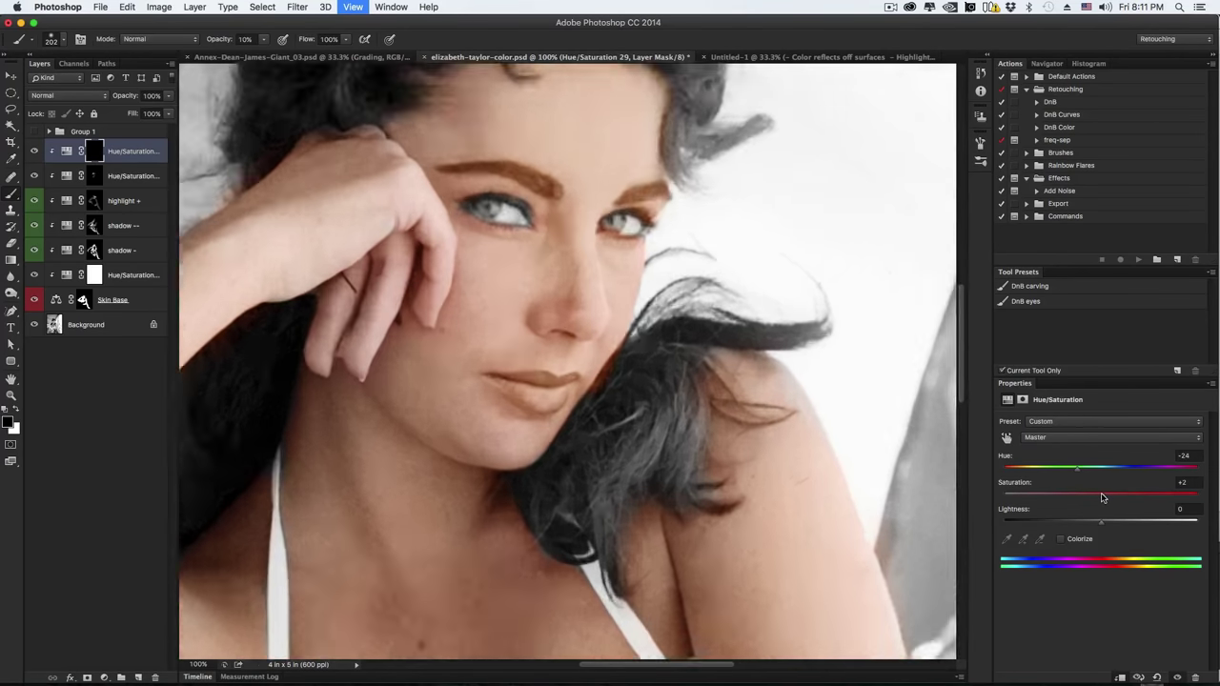
- Paint the pink tone onto the lips on the new layer's mask with a 16 px white brush at 30% opacity
key(super+equal)
key(super+equal)
mouse_move(482, 392)
ctrl+alt+mouse_down()
mouse_move(667, 393)
mouse_move(255, 397)
ctrl+alt+mouse_up()
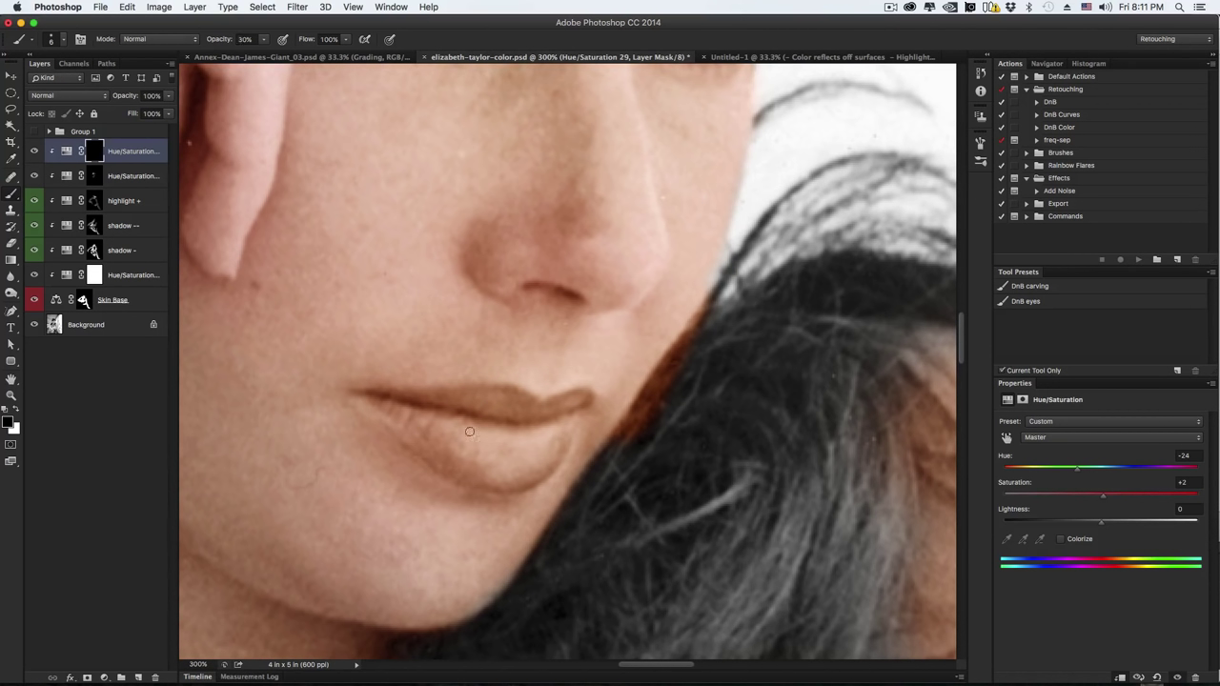
ctrl+alt+drag(410, 414, 450, 427)
key(x)
mouse_move(429, 427)
mouse_down()
mouse_move(482, 467)
mouse_move(522, 465)
mouse_move(530, 450)
mouse_move(526, 436)
mouse_move(396, 410)
mouse_up()
drag(578, 406, 398, 398)
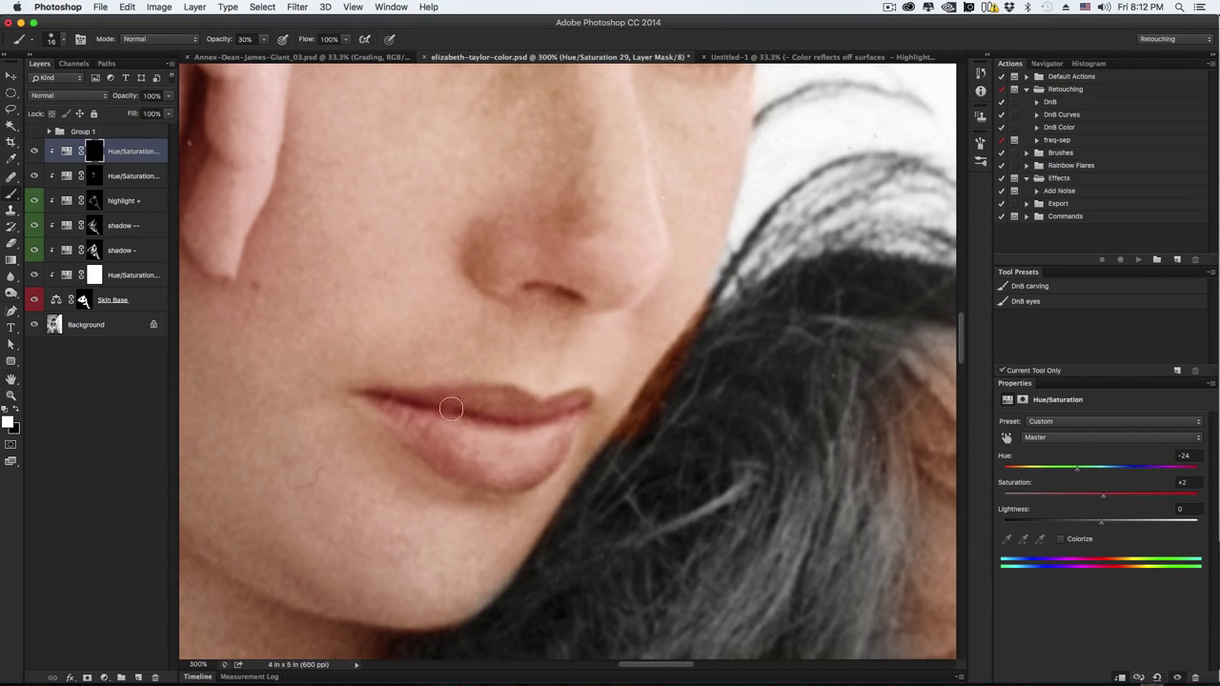
mouse_move(598, 410)
mouse_down()
mouse_move(537, 420)
mouse_move(382, 395)
mouse_move(419, 434)
mouse_move(412, 426)
mouse_move(532, 470)
mouse_move(428, 421)
mouse_move(504, 447)
mouse_move(521, 471)
mouse_move(501, 421)
mouse_move(541, 412)
mouse_move(482, 402)
mouse_move(561, 414)
mouse_move(545, 402)
mouse_move(574, 401)
mouse_move(542, 414)
mouse_move(511, 401)
mouse_move(423, 412)
mouse_move(407, 434)
mouse_move(447, 460)
mouse_move(565, 425)
mouse_move(548, 419)
mouse_move(578, 431)
mouse_move(573, 408)
mouse_move(553, 466)
mouse_up()
- Compare the whole portrait with and without the topmost Hue/Saturation layer that colors the lips
key(super+minus)
key(super+minus)
key(super+minus)
key(super+minus)
key(super+minus)
key(super+minus)
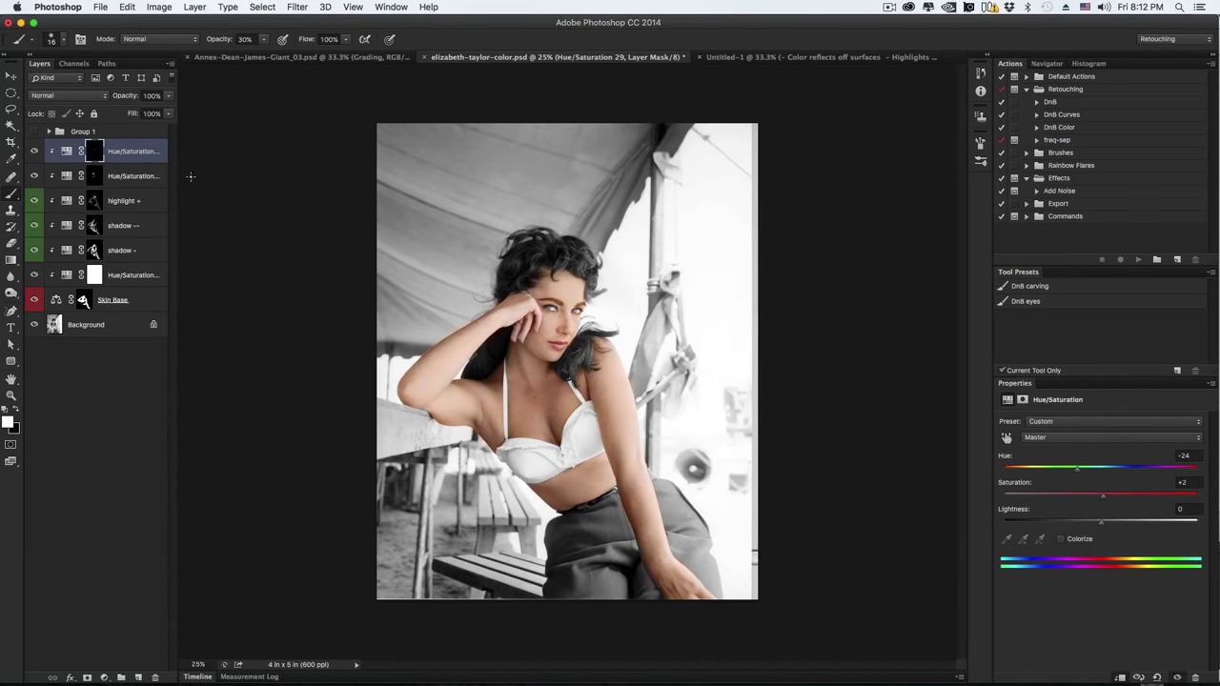
click(36, 153)
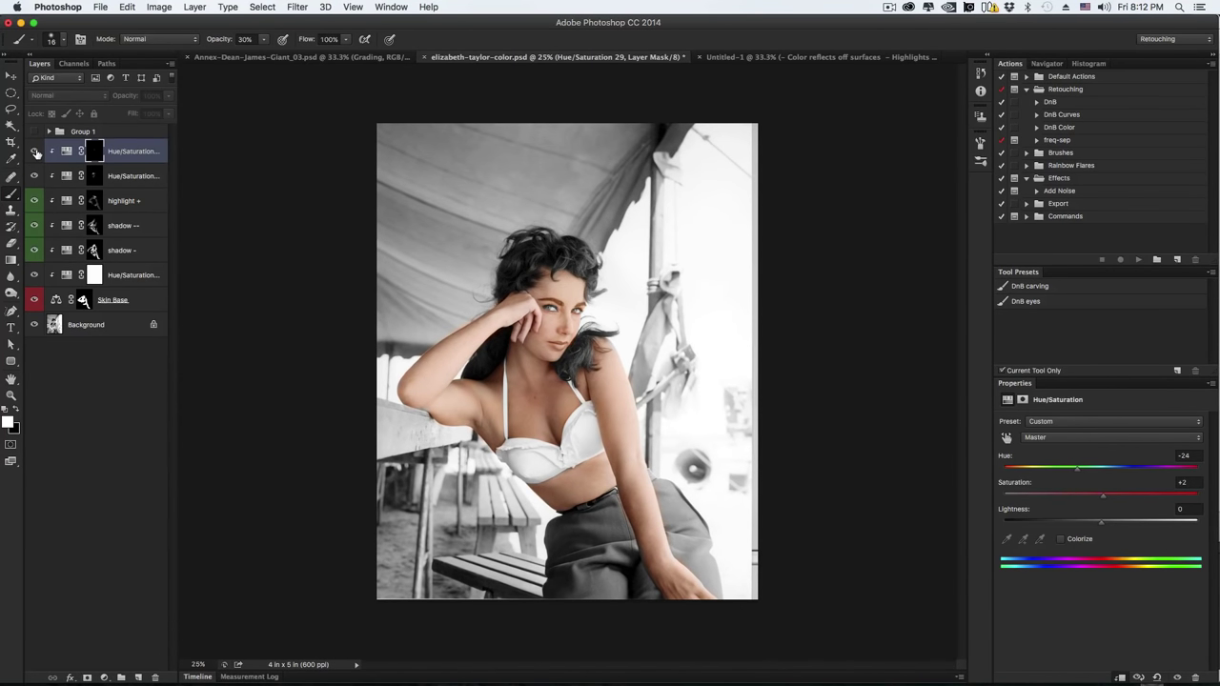
click(35, 153)
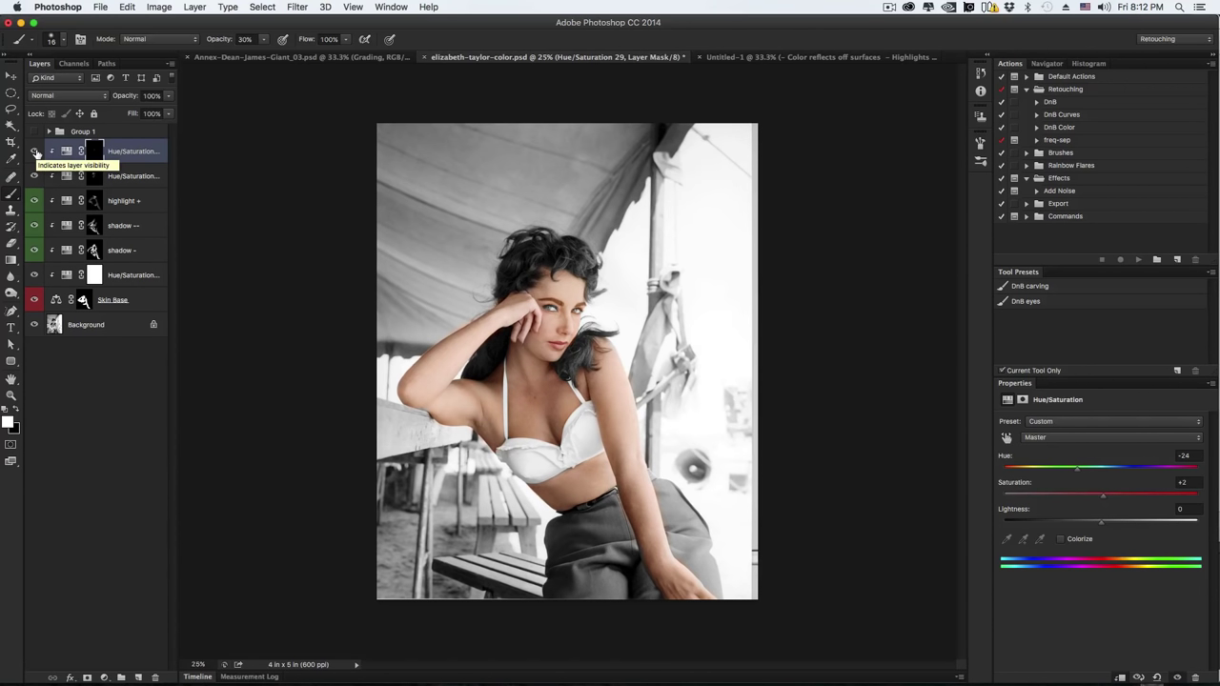
key(super+equal)
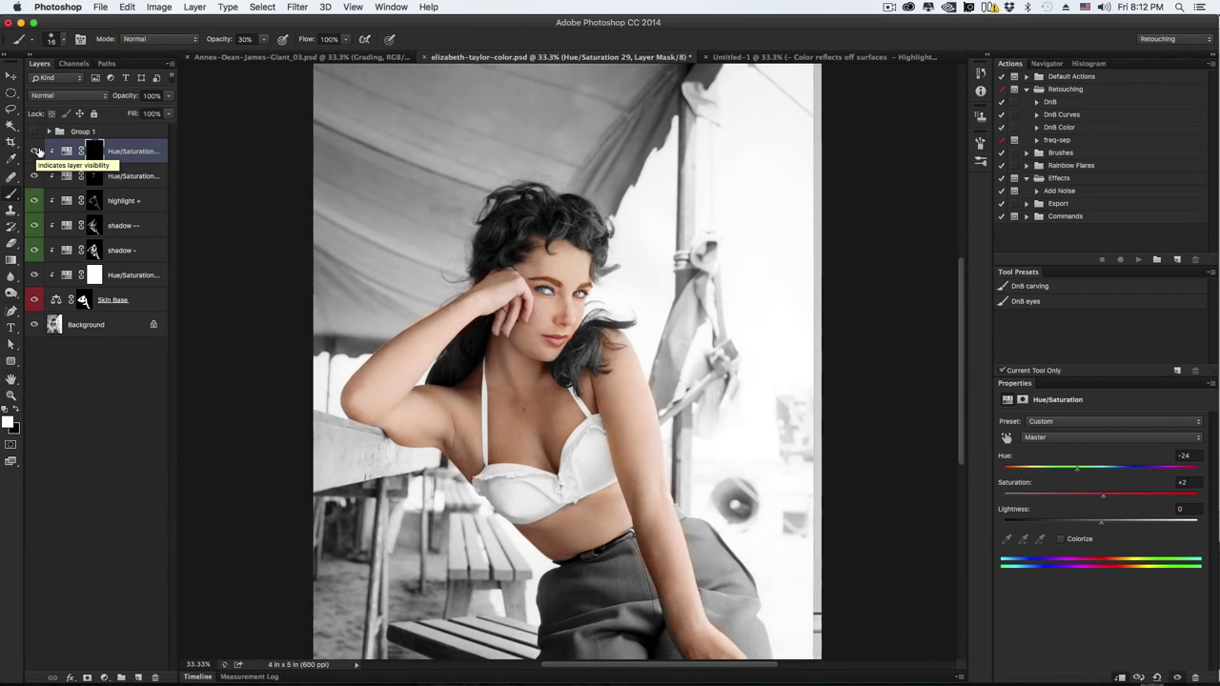
click(35, 153)
click(35, 151)
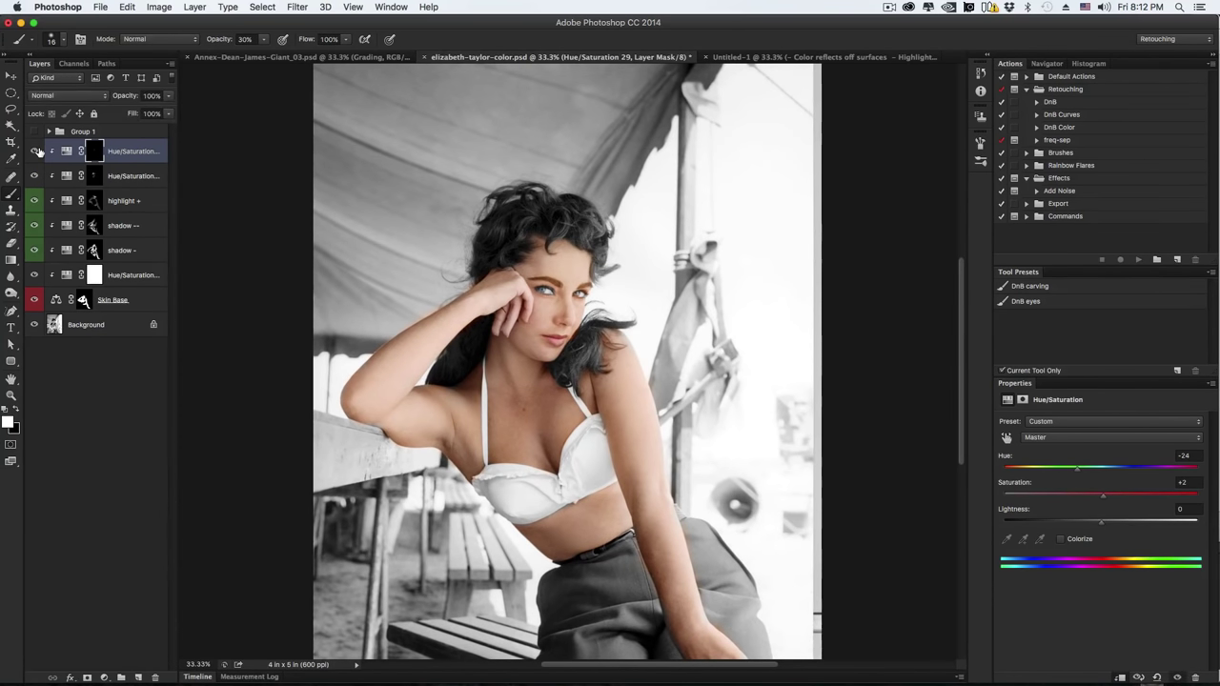
click(36, 152)
click(36, 152)
key(super+minus)
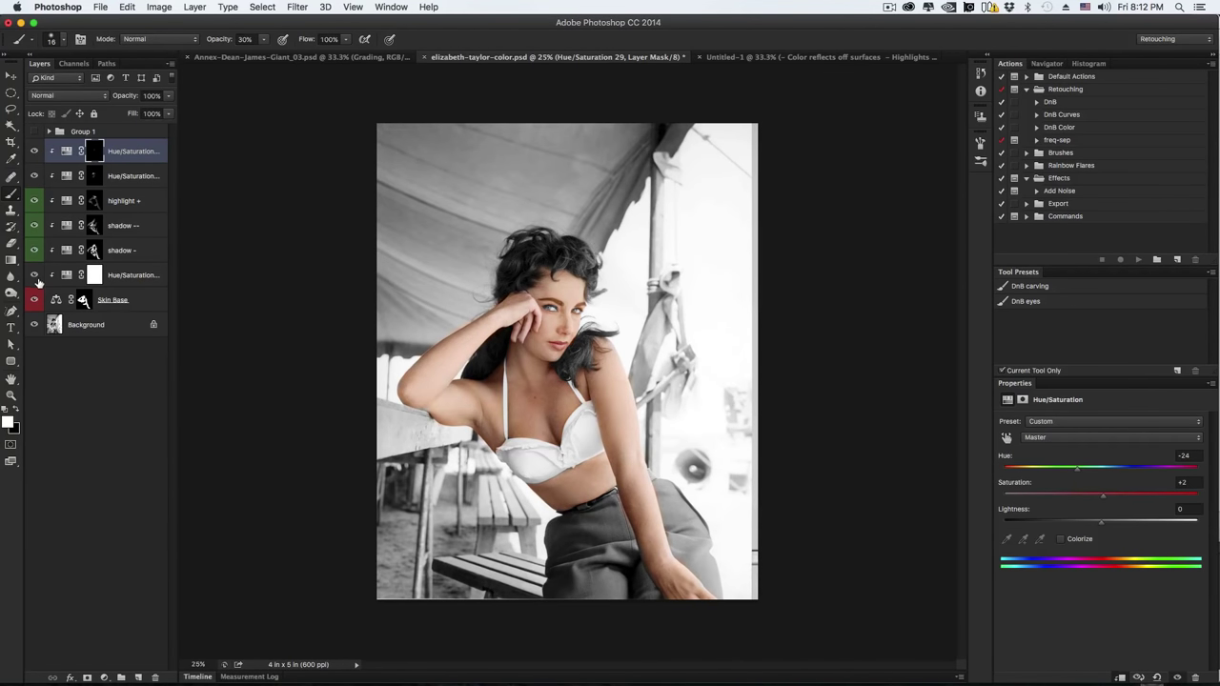
- Compare the skin with and without all the clipped Hue/Saturation layers above Skin Base
click(35, 275)
drag(35, 200, 34, 155)
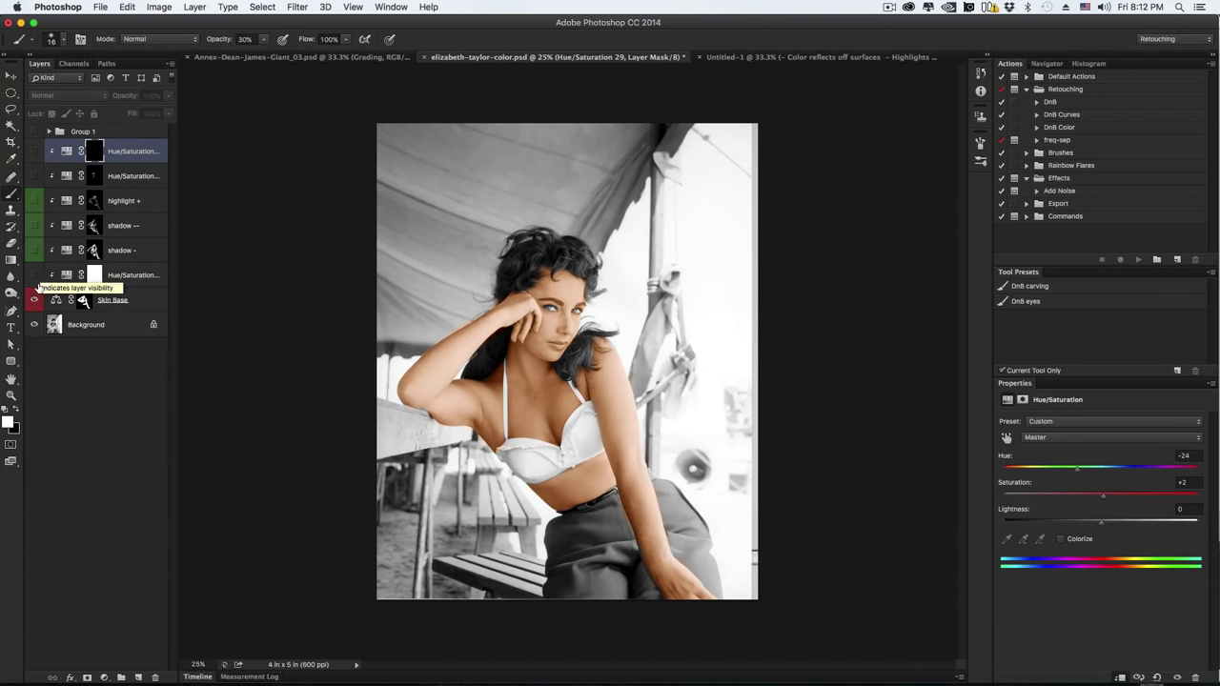
drag(35, 276, 34, 155)
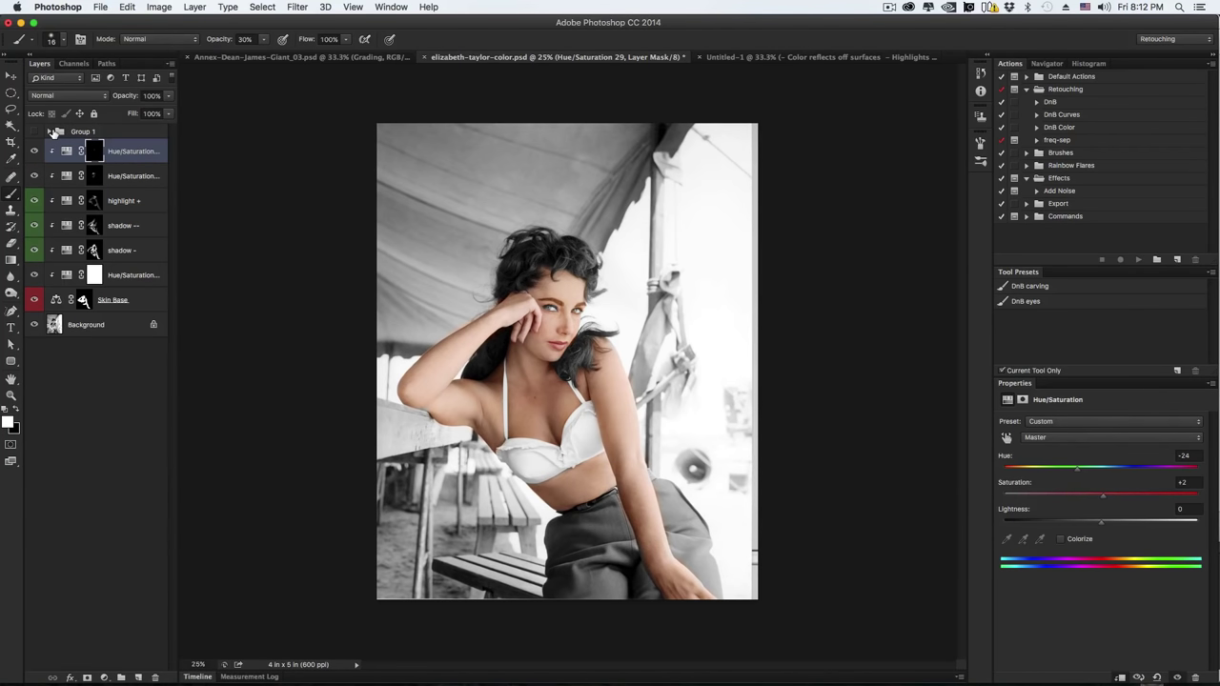
- Expand Group 1, make it visible and hide its skin subgroup
click(51, 132)
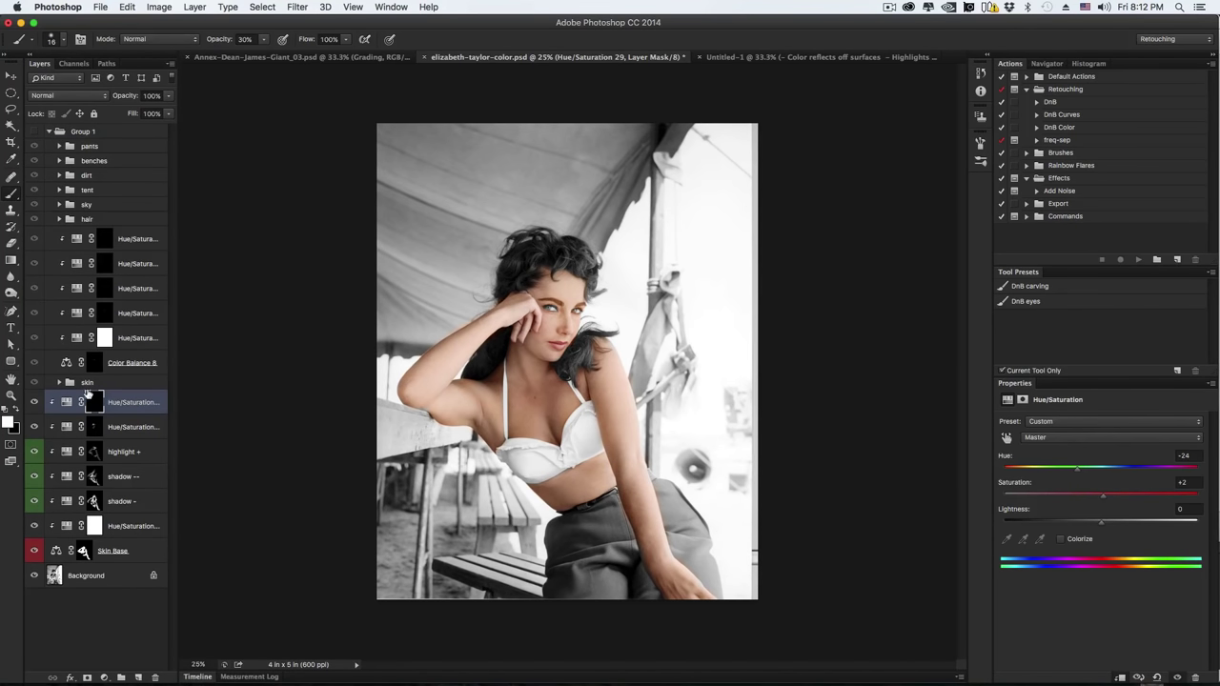
click(35, 133)
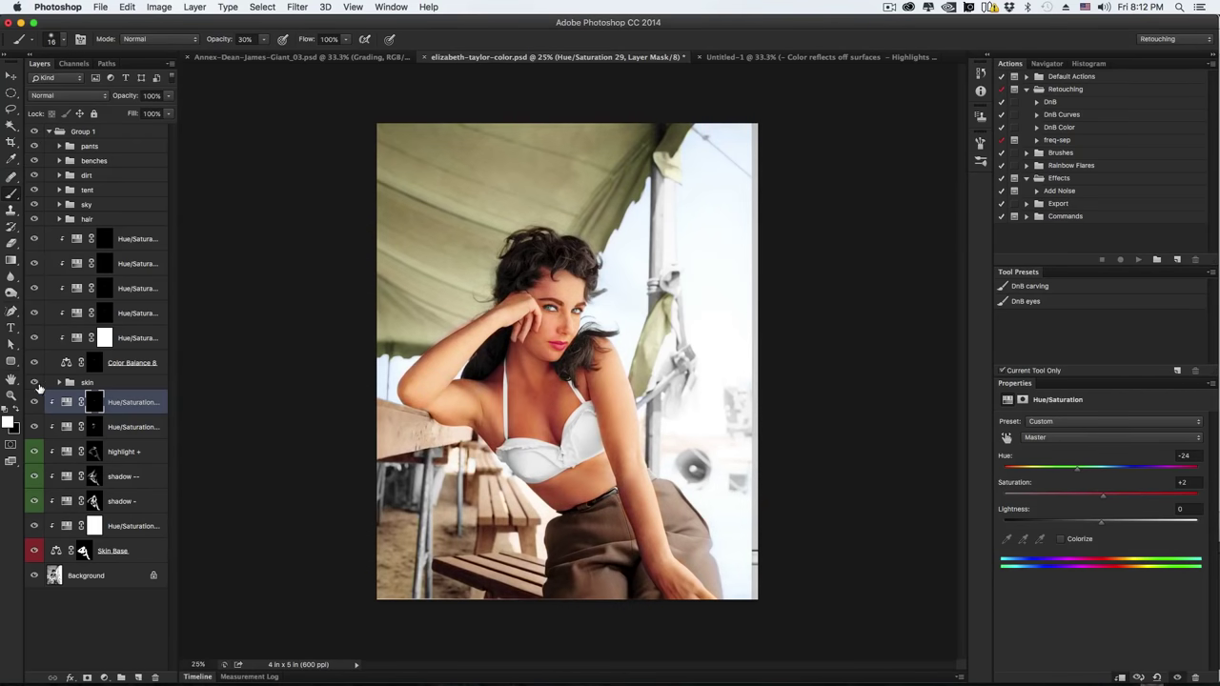
click(35, 383)
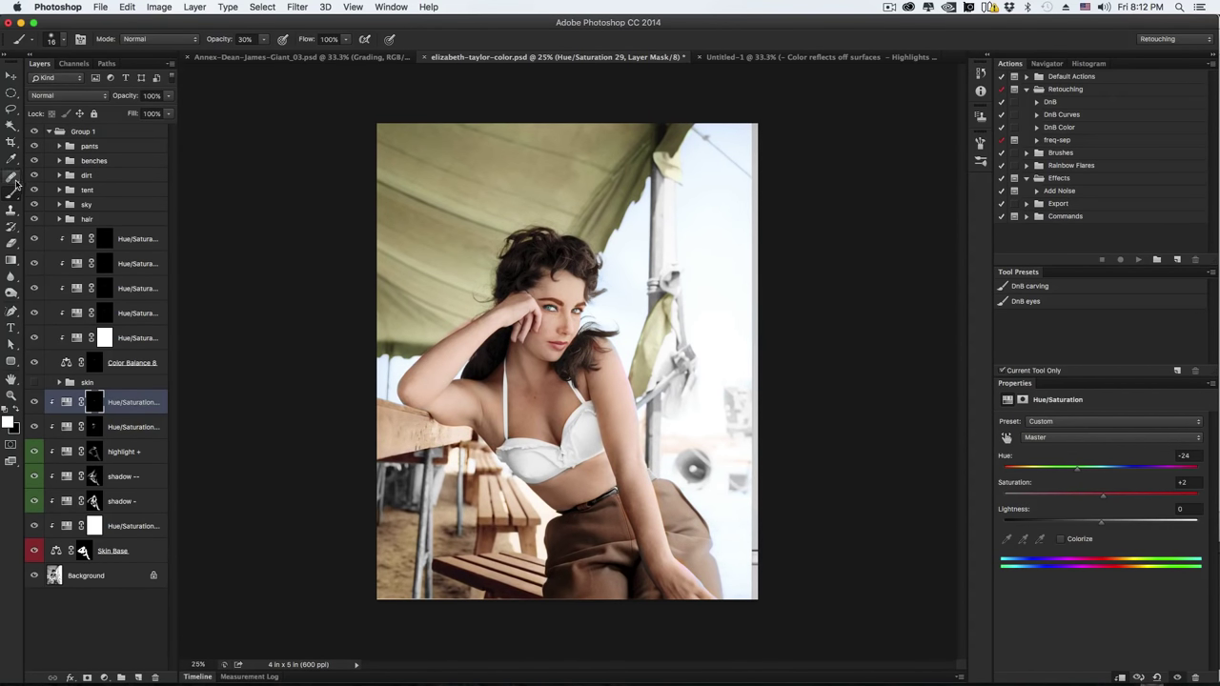
click(35, 133)
click(34, 132)
- Group Skin Base and all its clipped Hue/Saturation layers, and check the group's effect on the portrait
click(130, 430)
click(124, 412)
shift+click(128, 550)
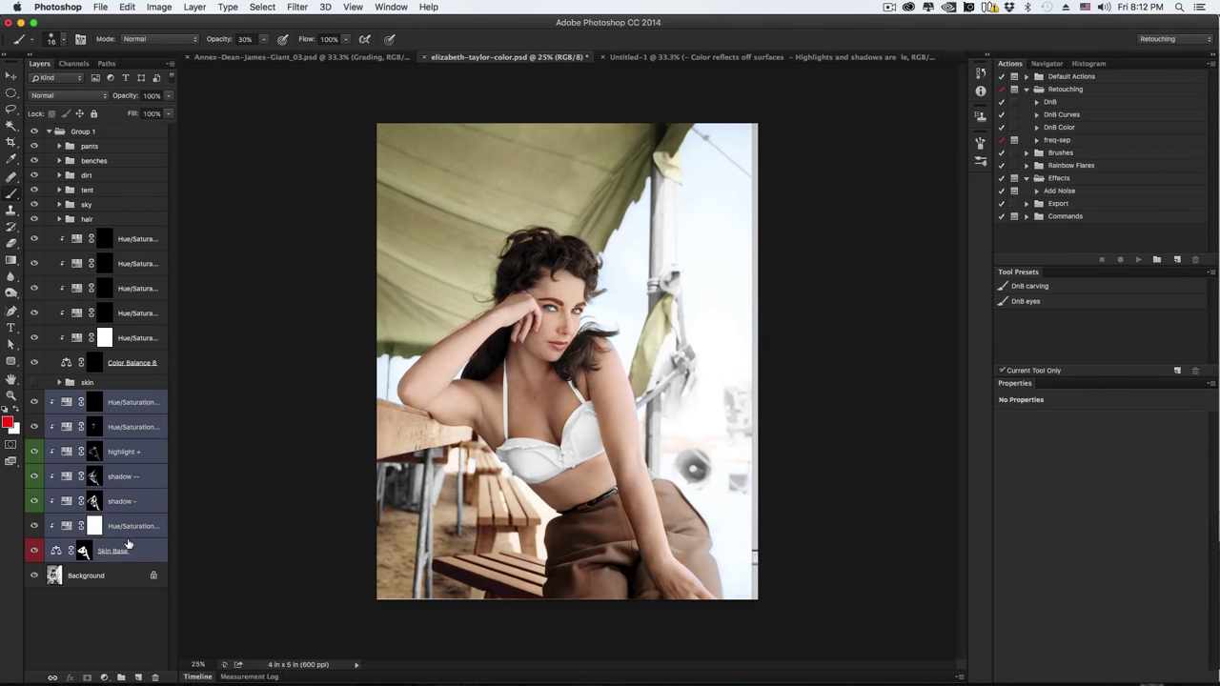
key(super+g)
click(35, 398)
click(35, 397)
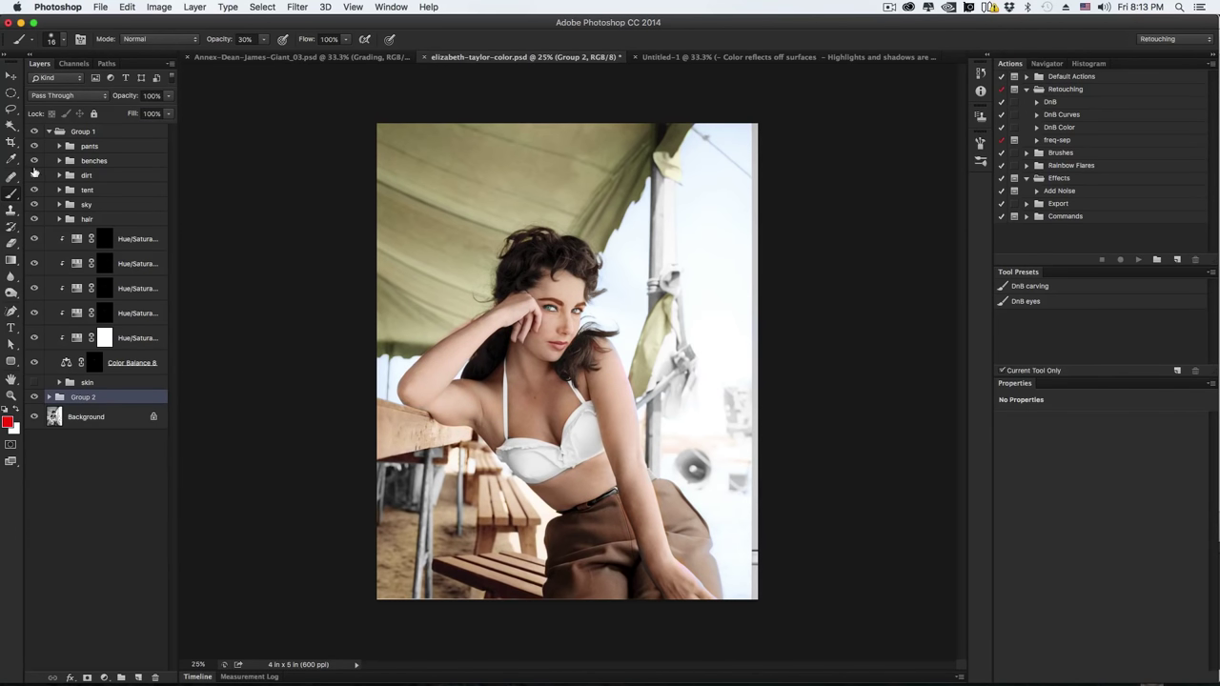
- Compare the portrait with and without the clothing, hair and background colors of Group 1
click(35, 131)
click(35, 131)
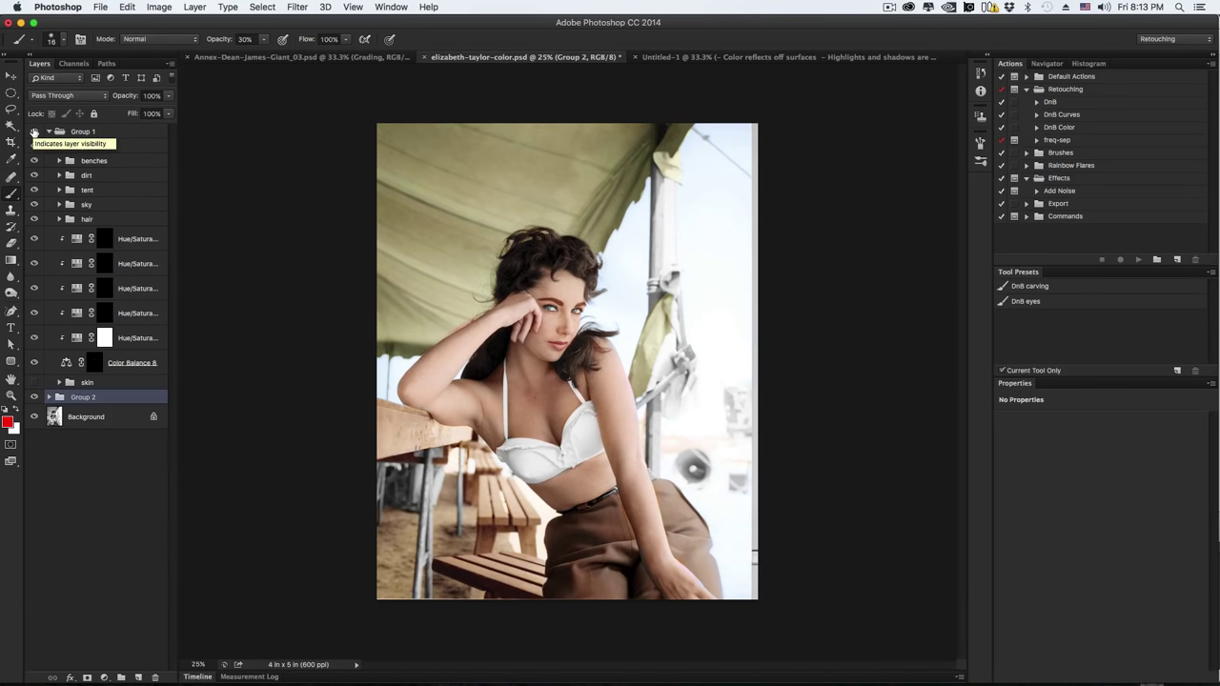
click(34, 131)
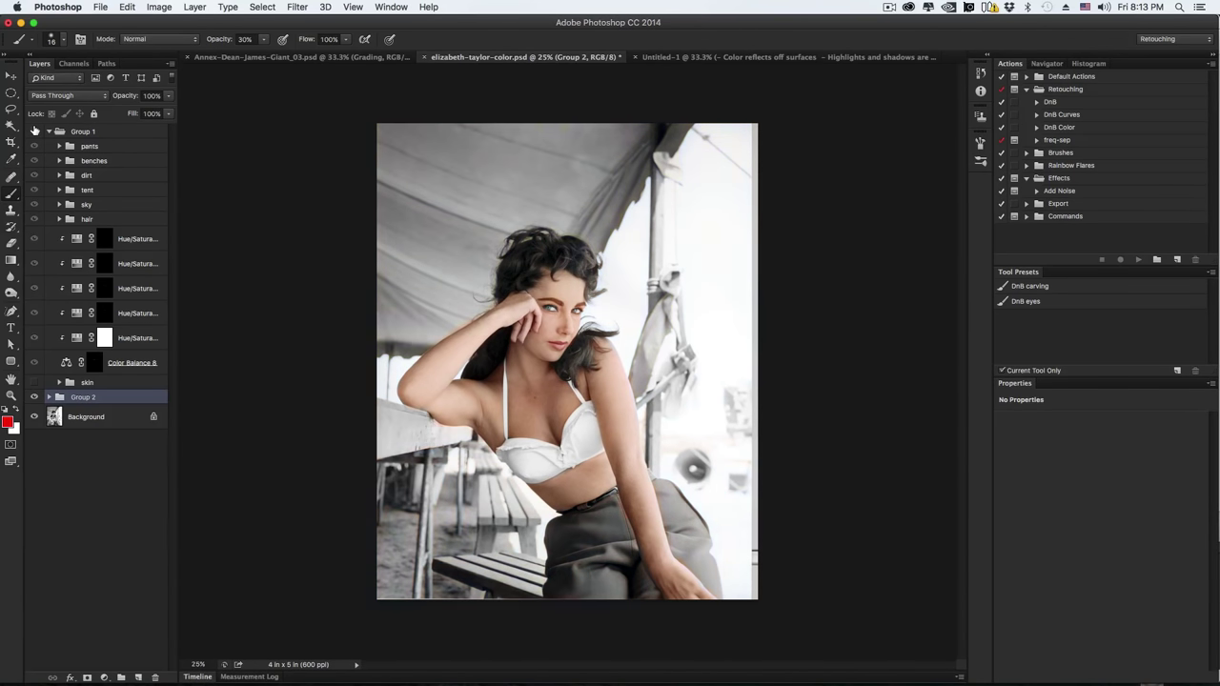
key(super+minus)
key(super+equal)
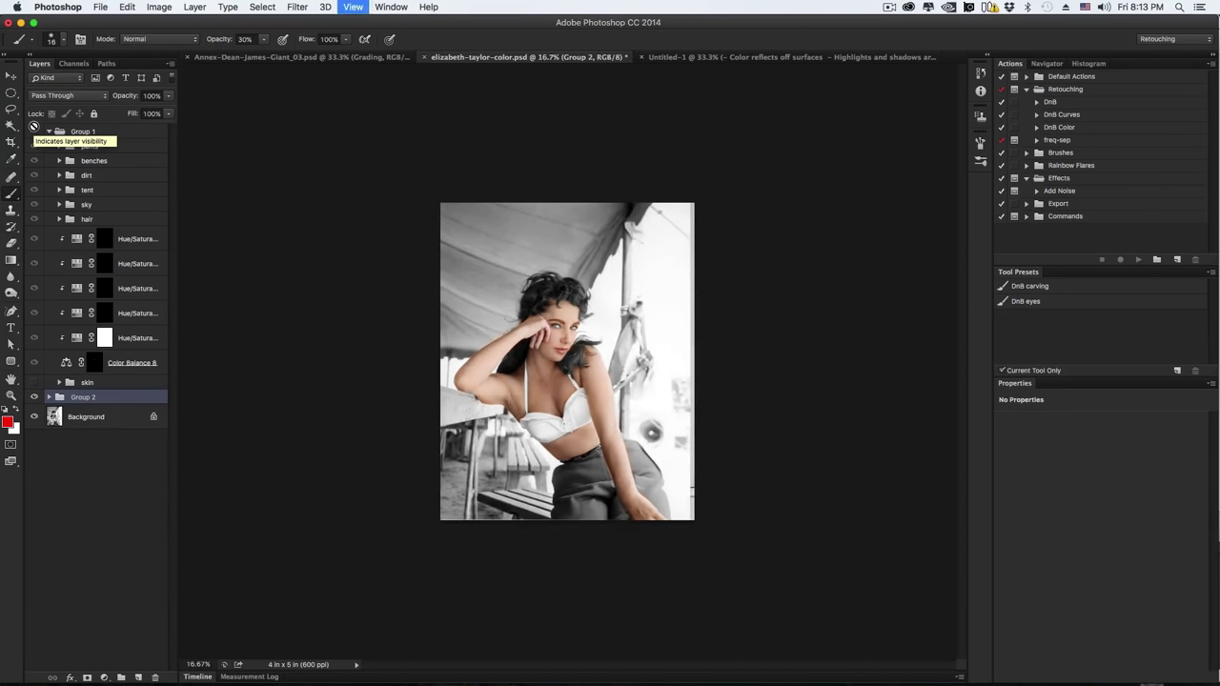
key(super+equal)
key(super+minus)
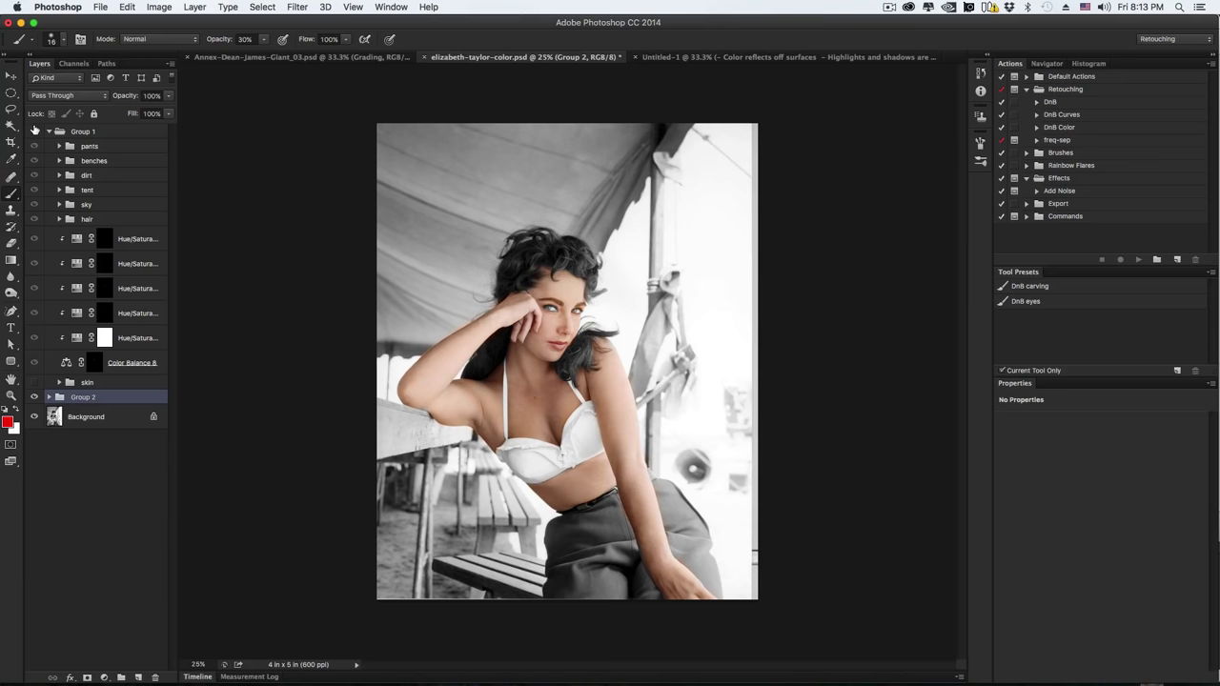
click(33, 134)
key(super+minus)
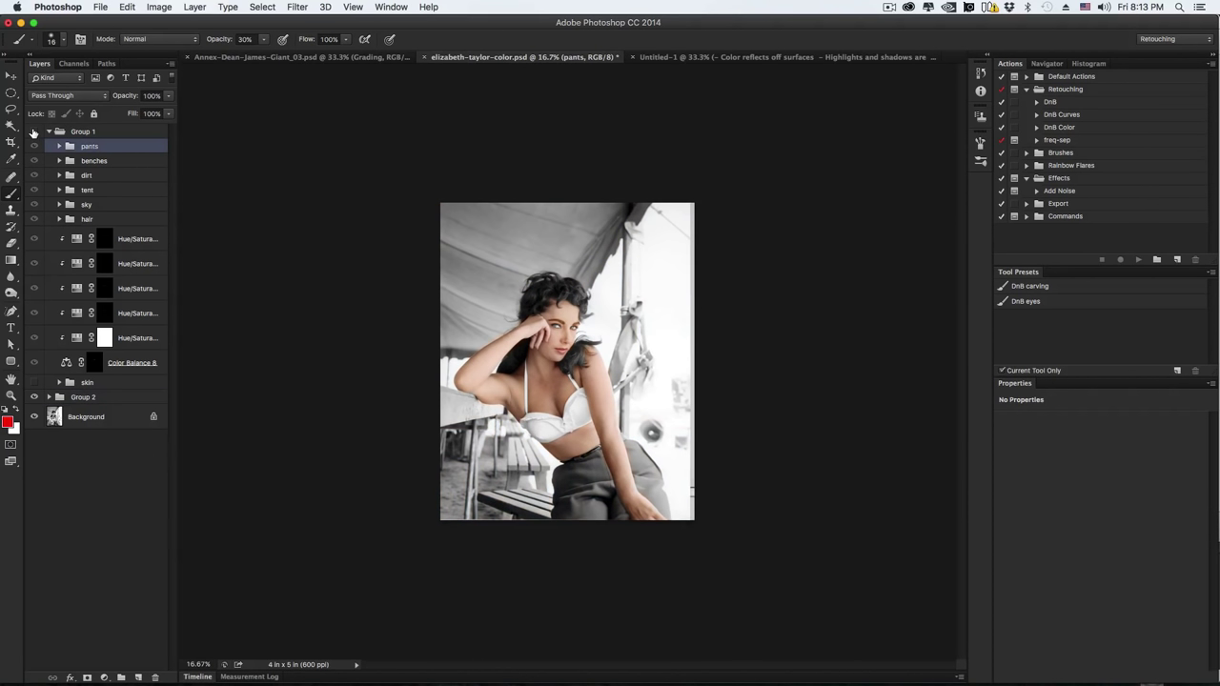
click(34, 132)
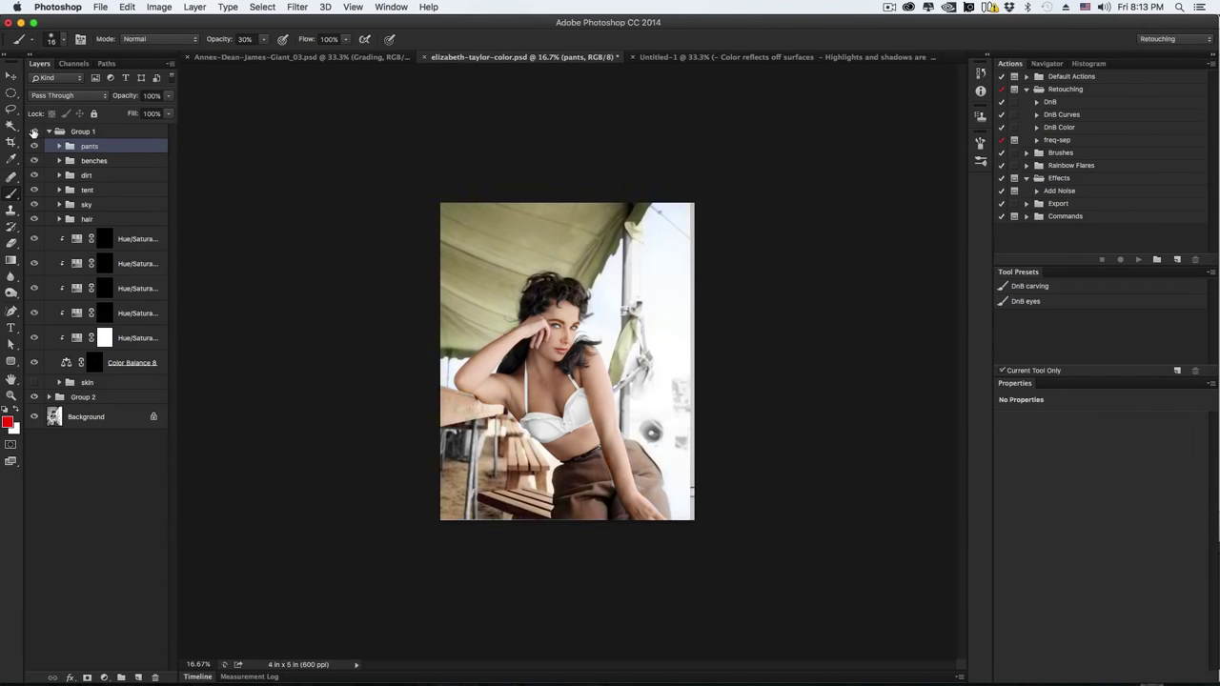
- Collapse Group 1 and add a Curves adjustment layer above it
click(49, 132)
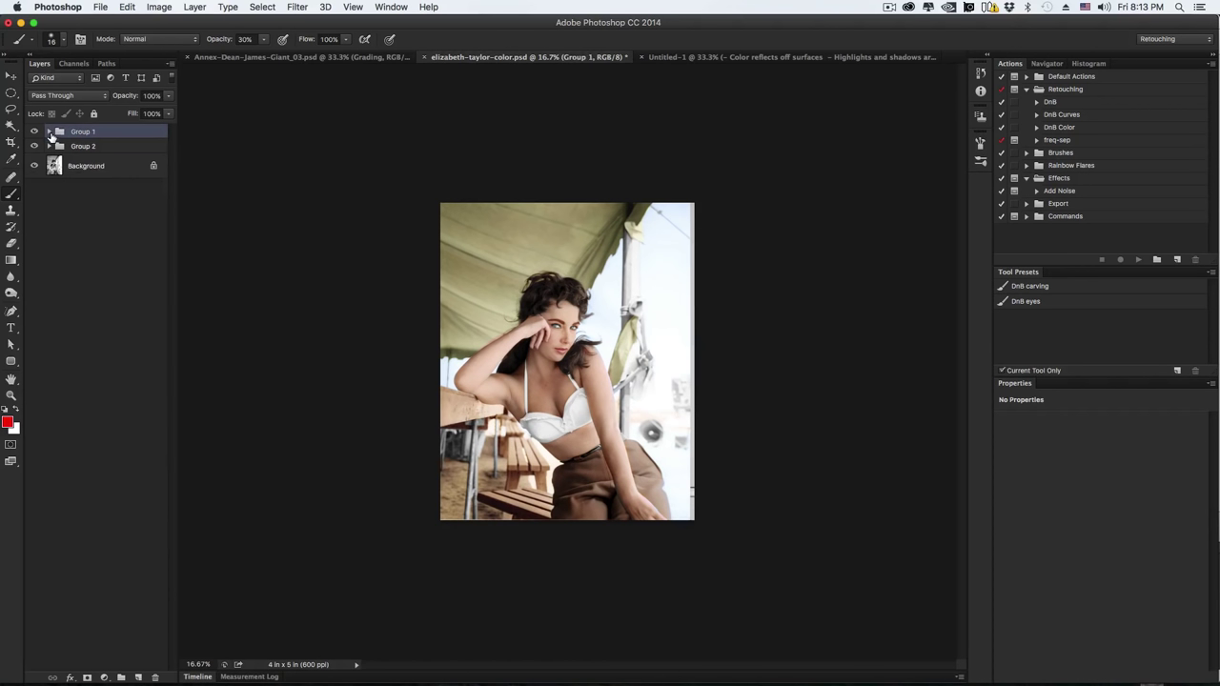
click(104, 677)
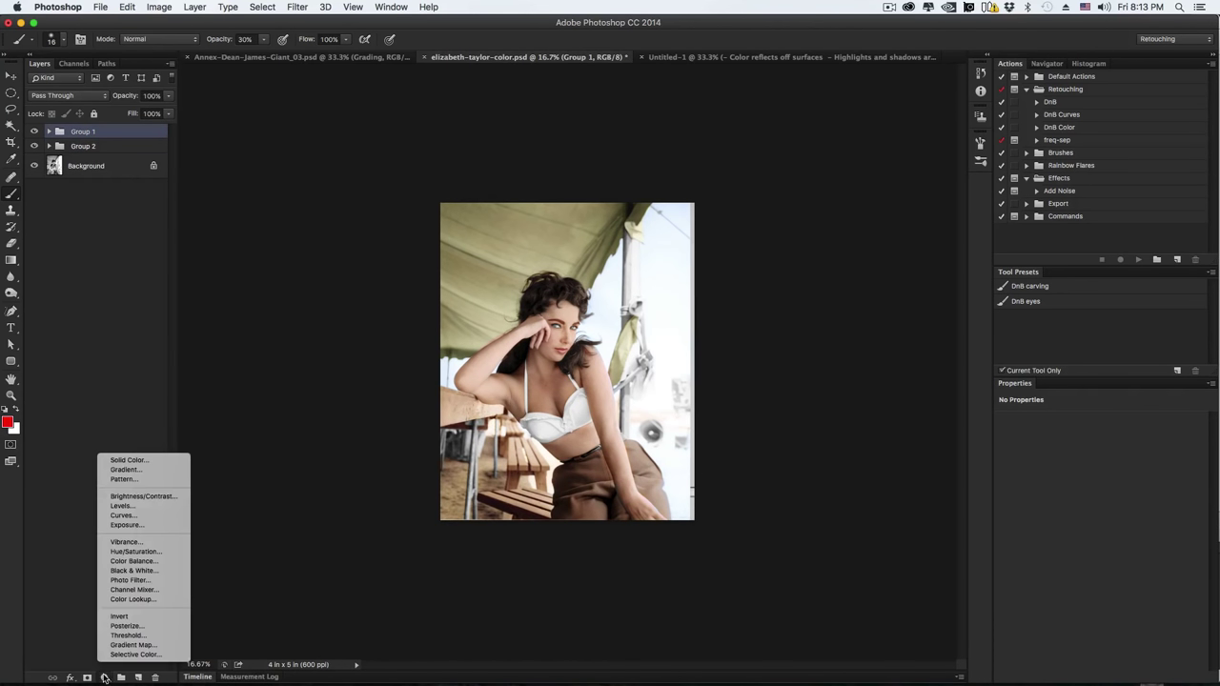
click(153, 516)
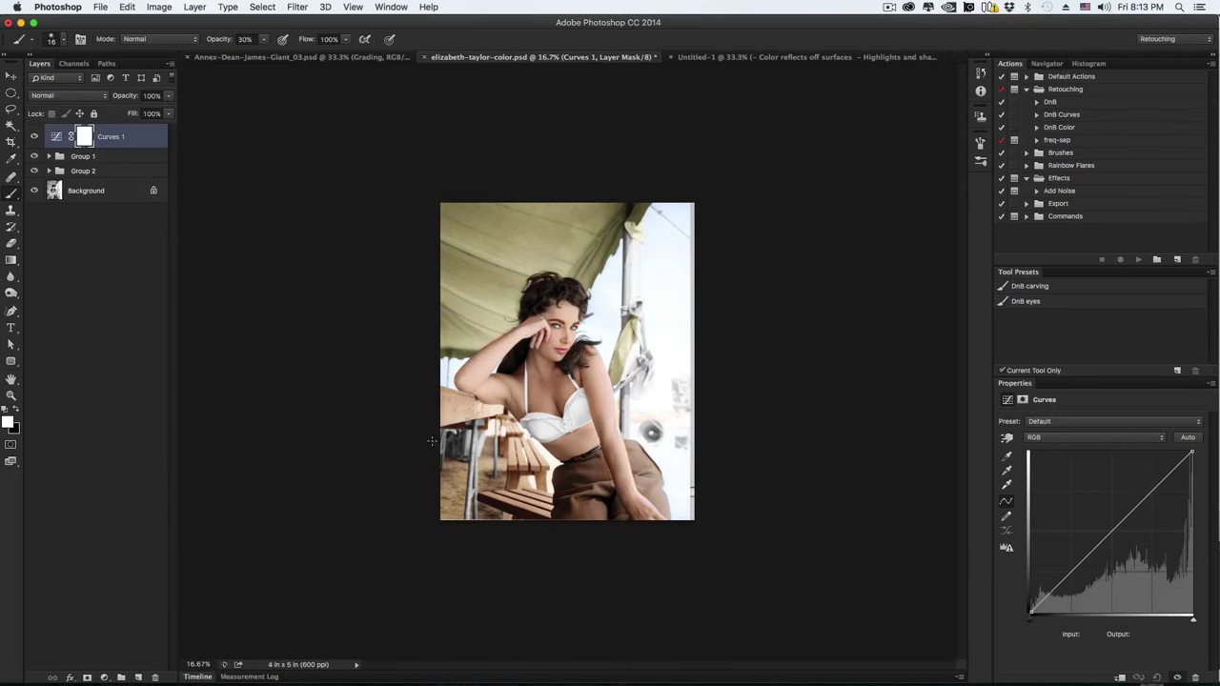
- Raise the midpoint of the red channel's curve to input 121, output 131
click(1094, 438)
click(1095, 448)
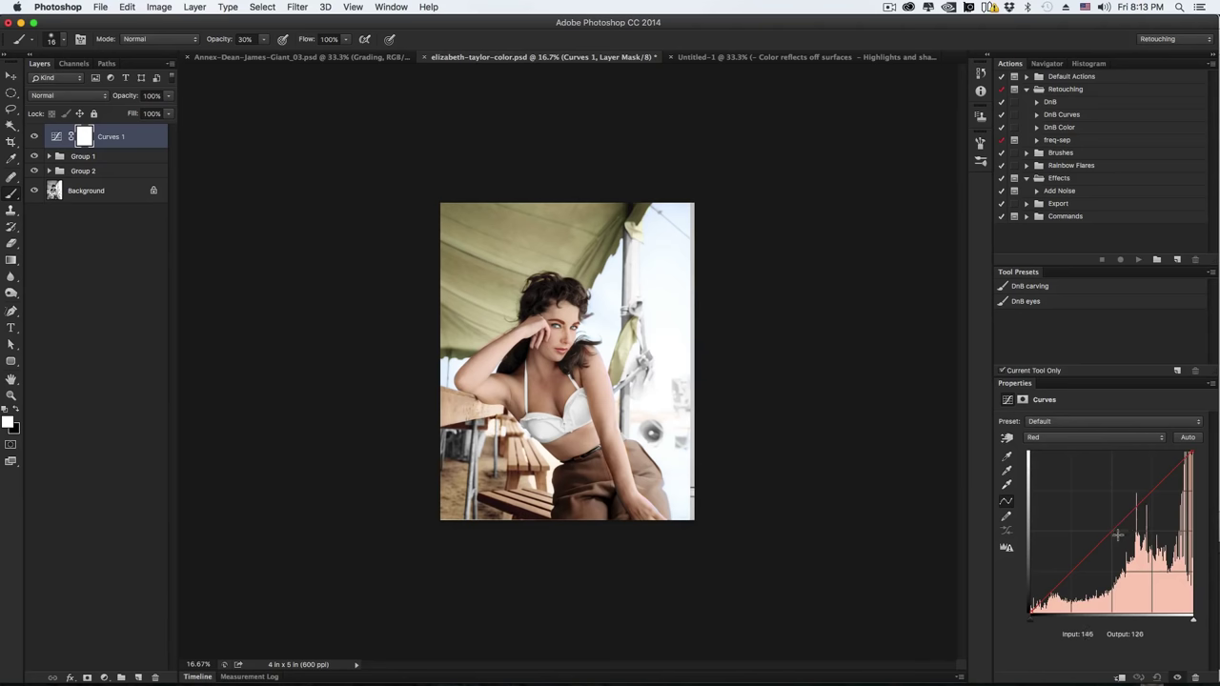
click(1109, 531)
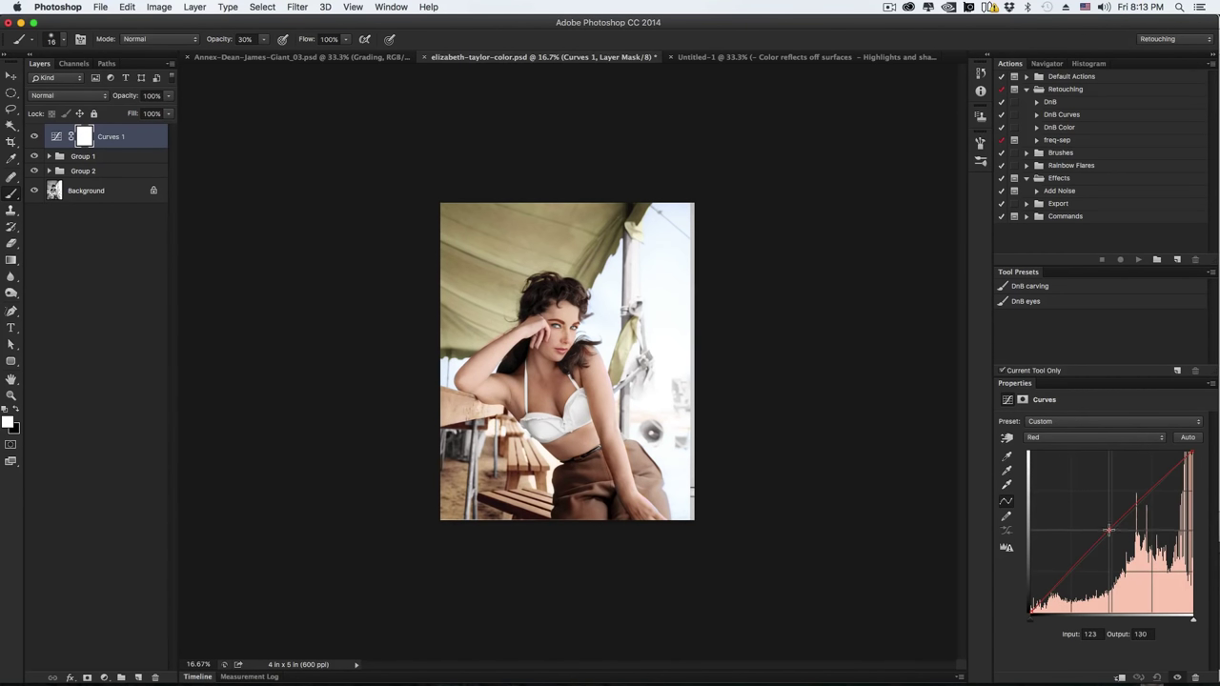
drag(1108, 531, 1106, 530)
- Lower the midpoint of the blue channel's curve to input 136, output 122
click(1095, 438)
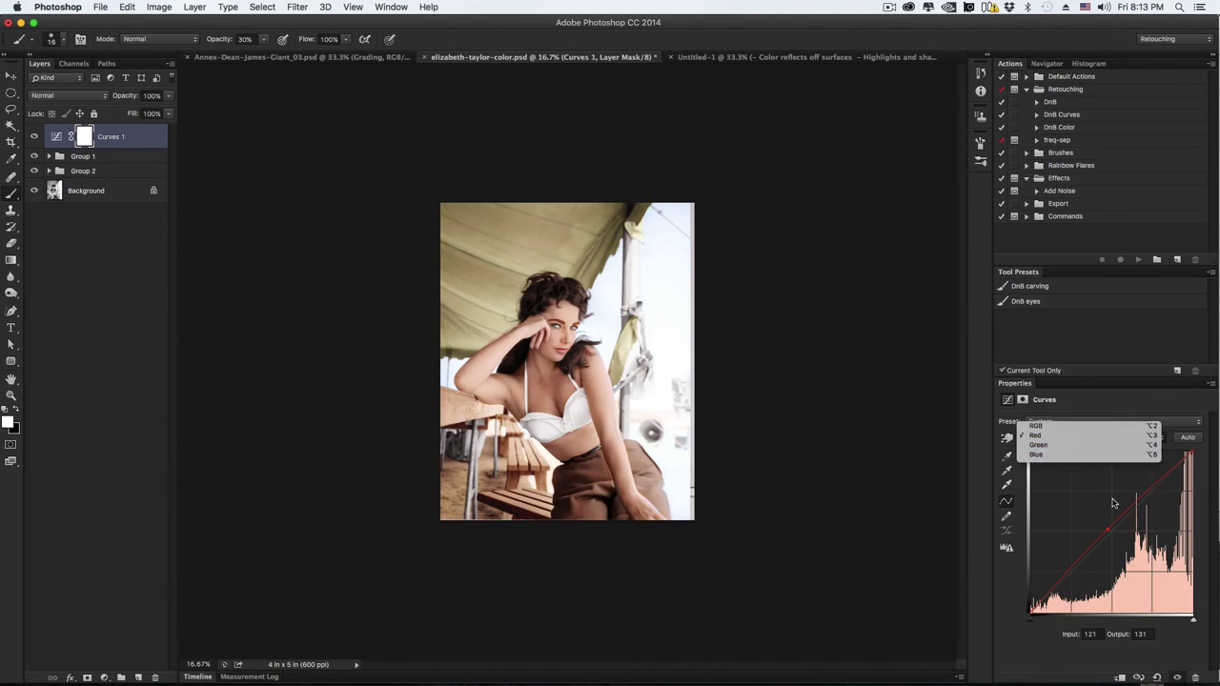
key(alt+5)
drag(1115, 532, 1118, 535)
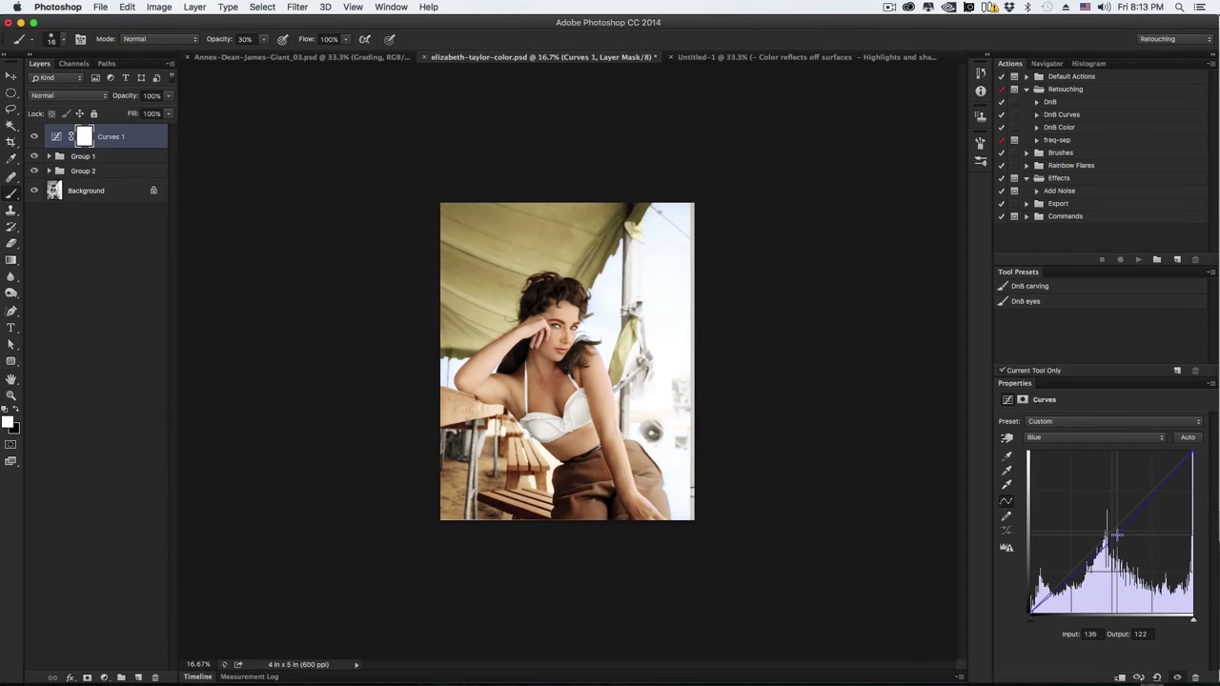
- Add a Vibrance adjustment layer above Curves 1 with Vibrance +12 and Saturation -10
click(96, 677)
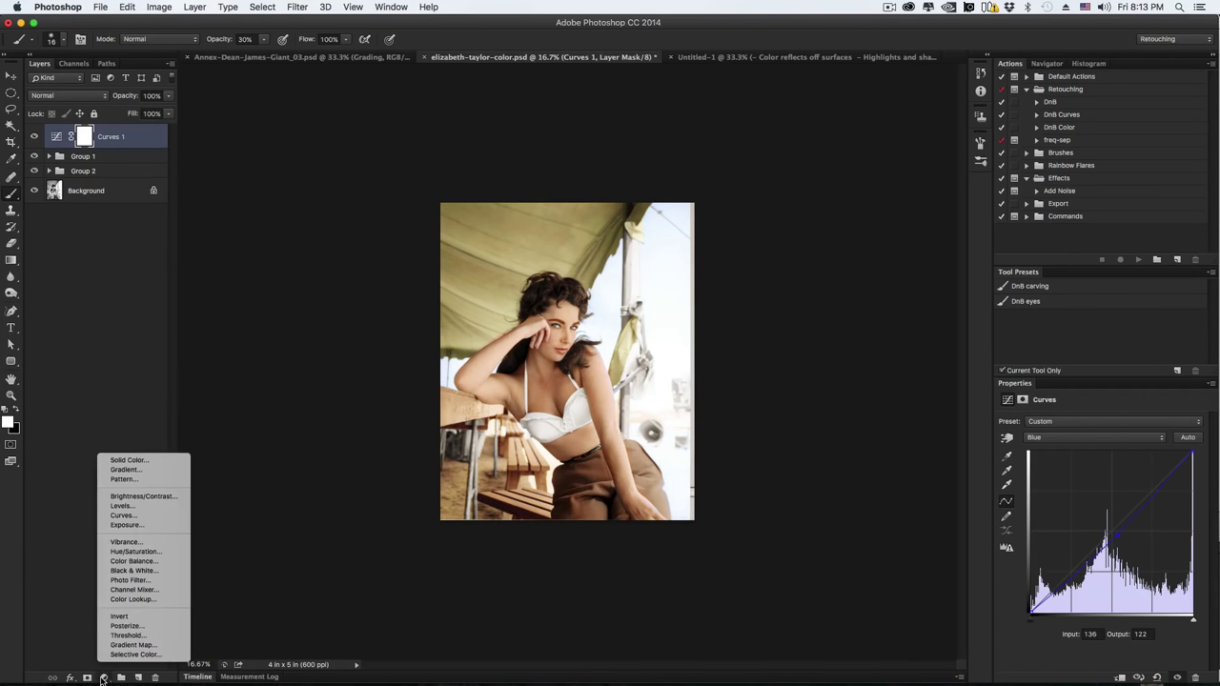
click(162, 541)
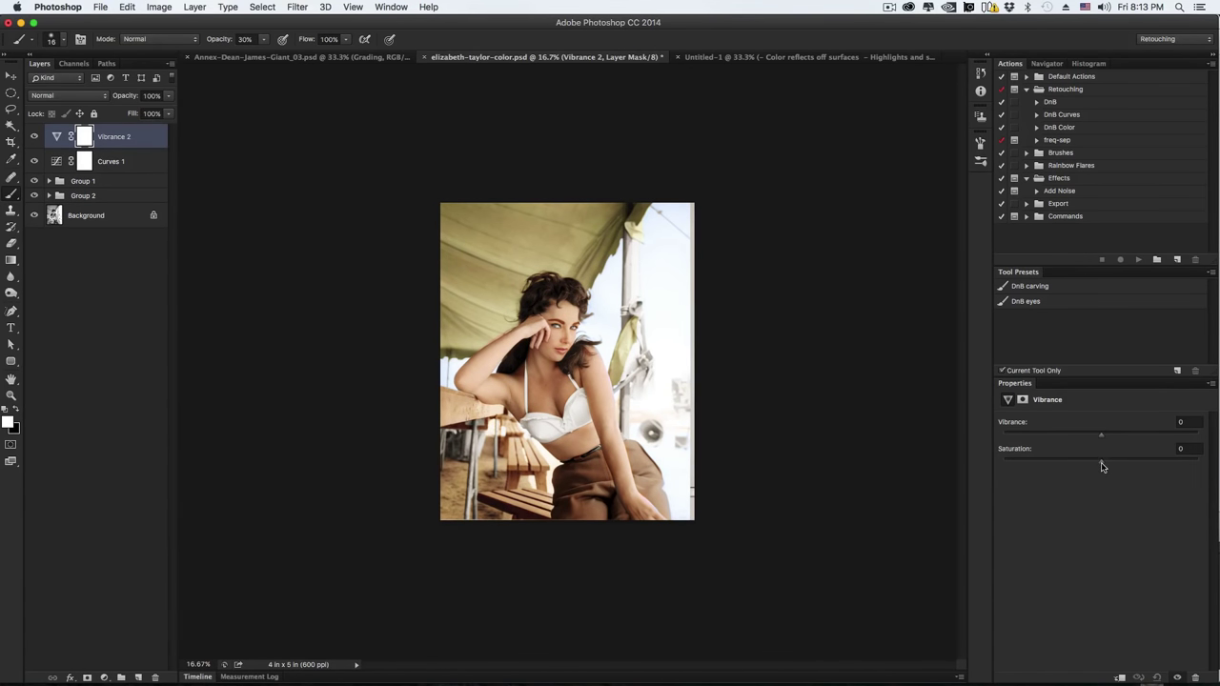
drag(1102, 463, 1107, 434)
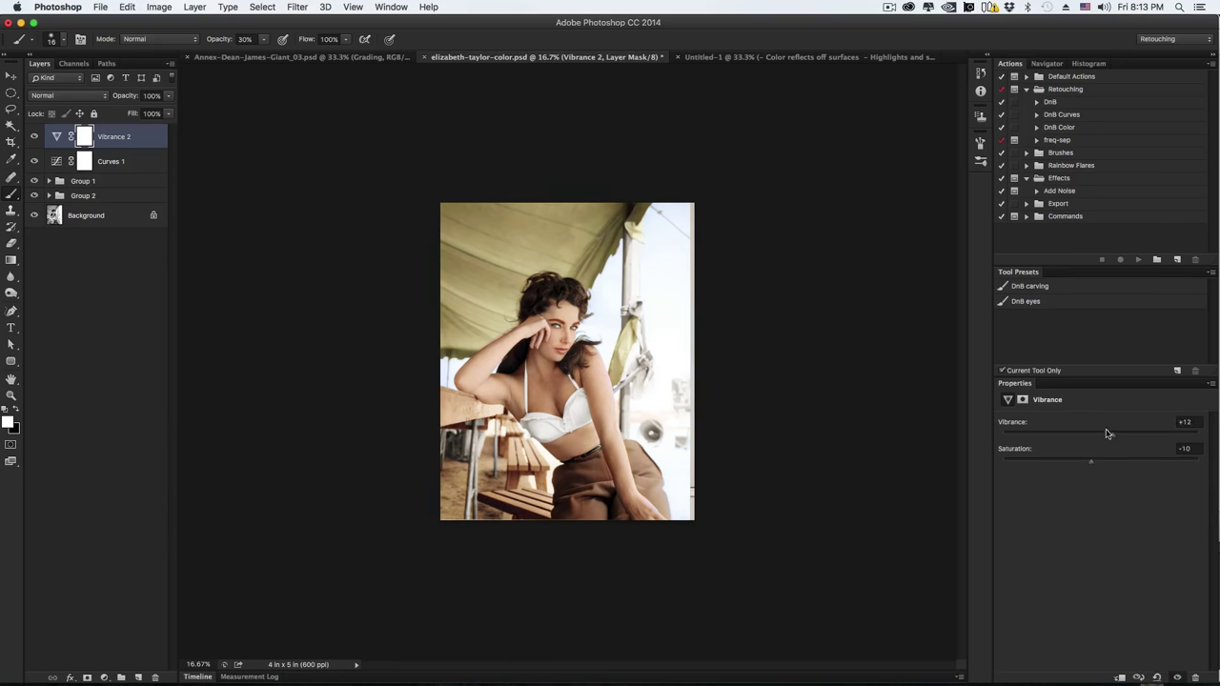
- Group the Vibrance and Curves adjustment layers and set the group's opacity to 68%
shift+click(126, 167)
key(super+g)
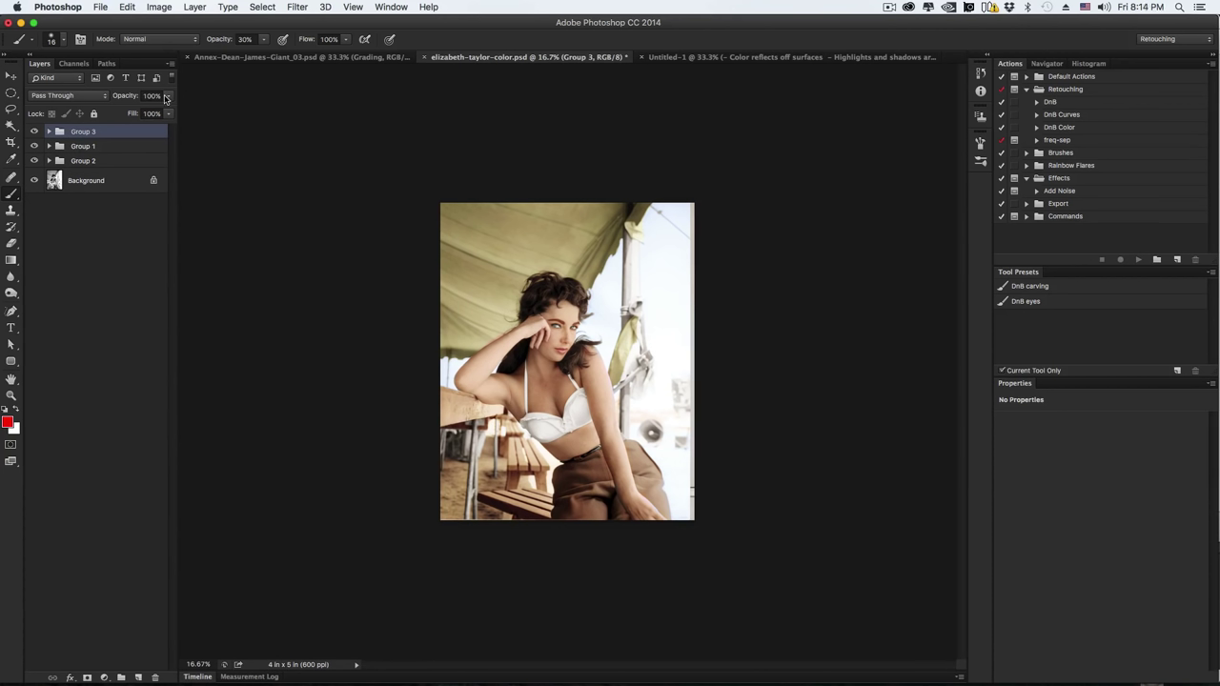
drag(169, 96, 146, 113)
key(super+plus)
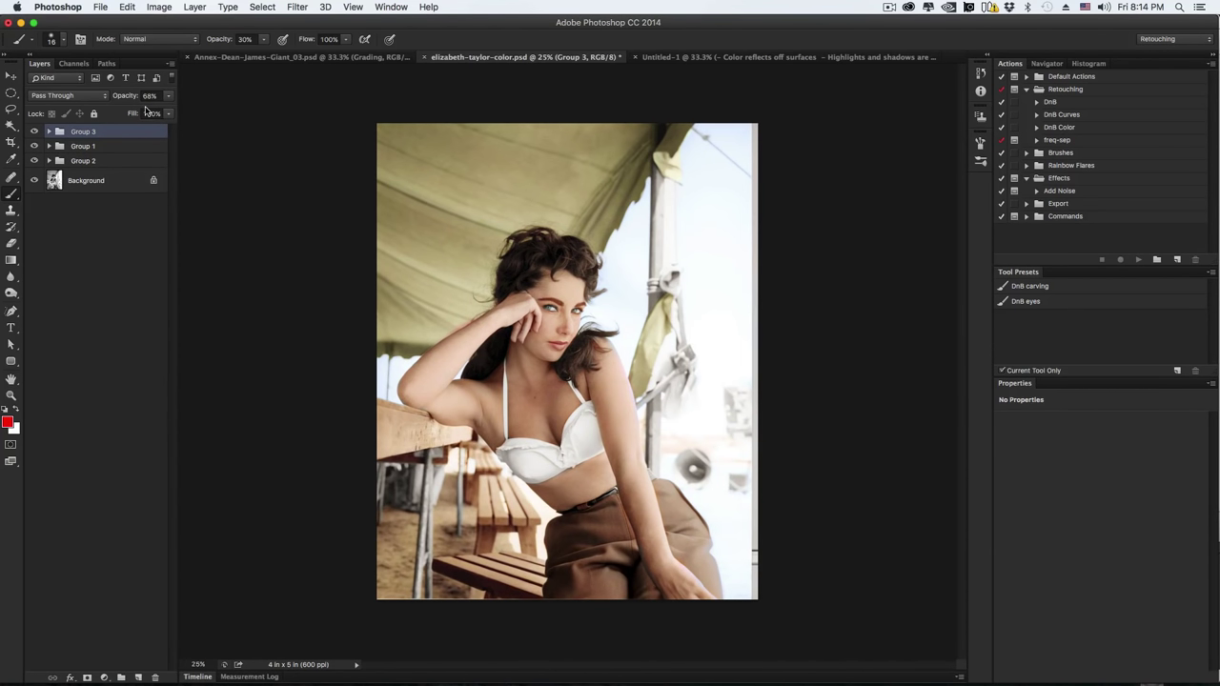
- Hide the grading in Group 3 and review the skin layers of Group 2, comparing the portrait with and without them
click(35, 130)
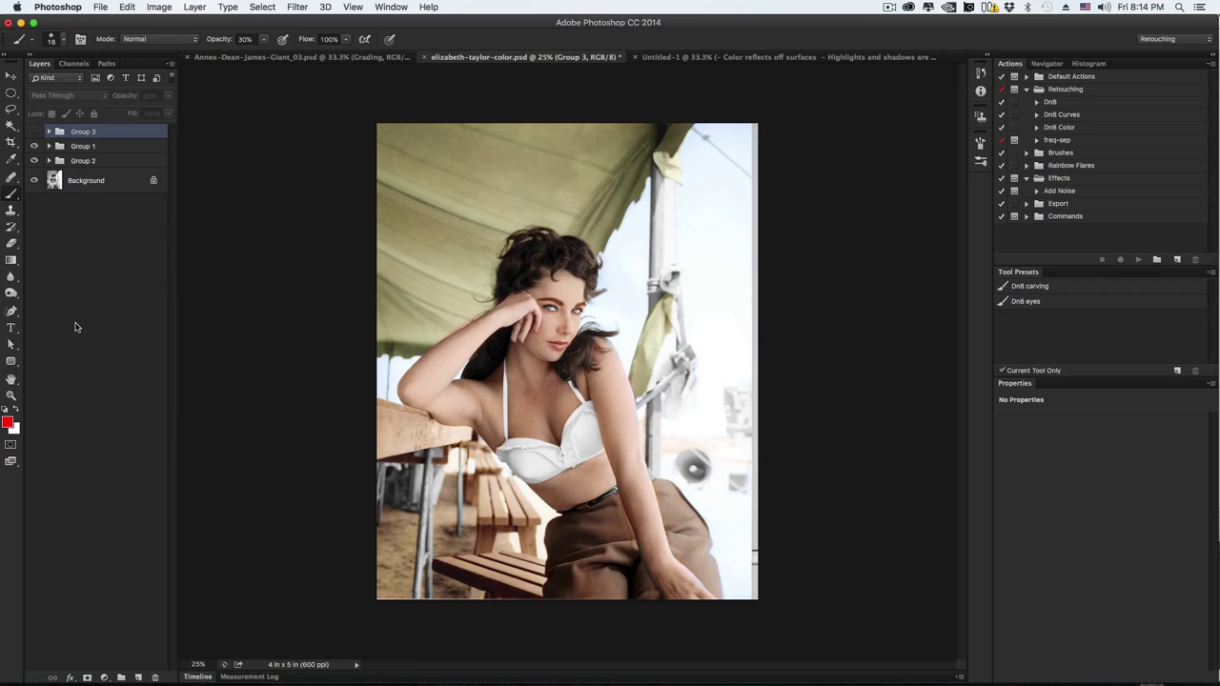
click(48, 160)
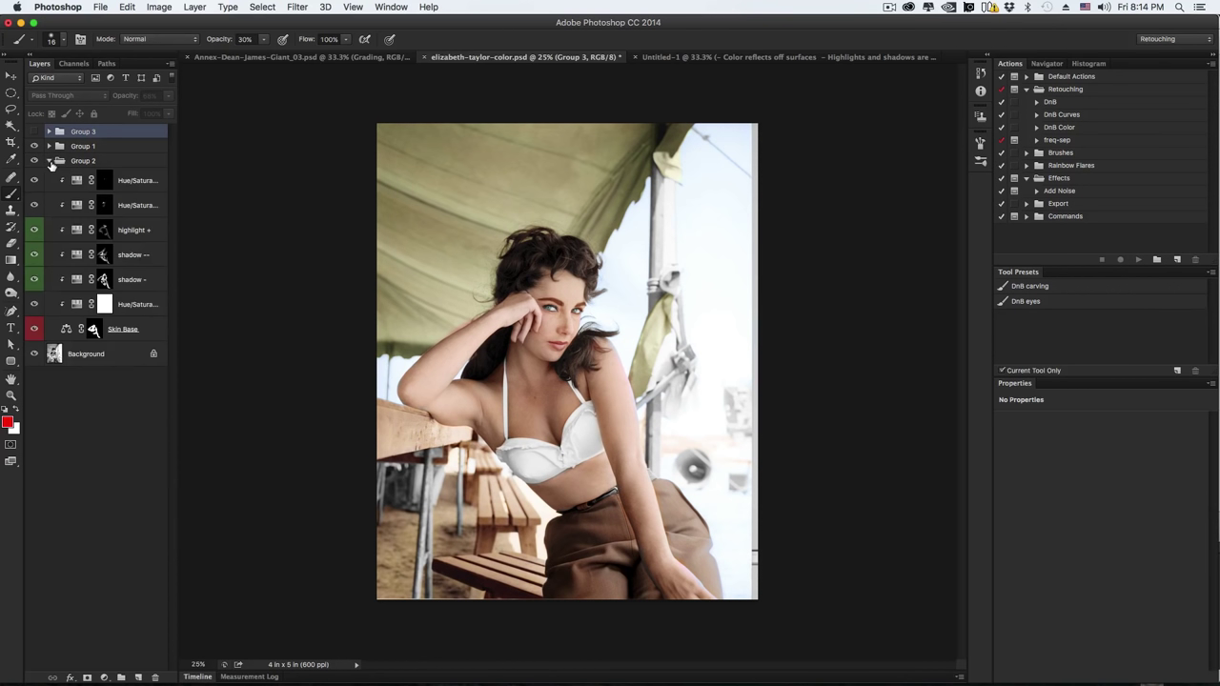
click(48, 160)
click(33, 160)
click(34, 160)
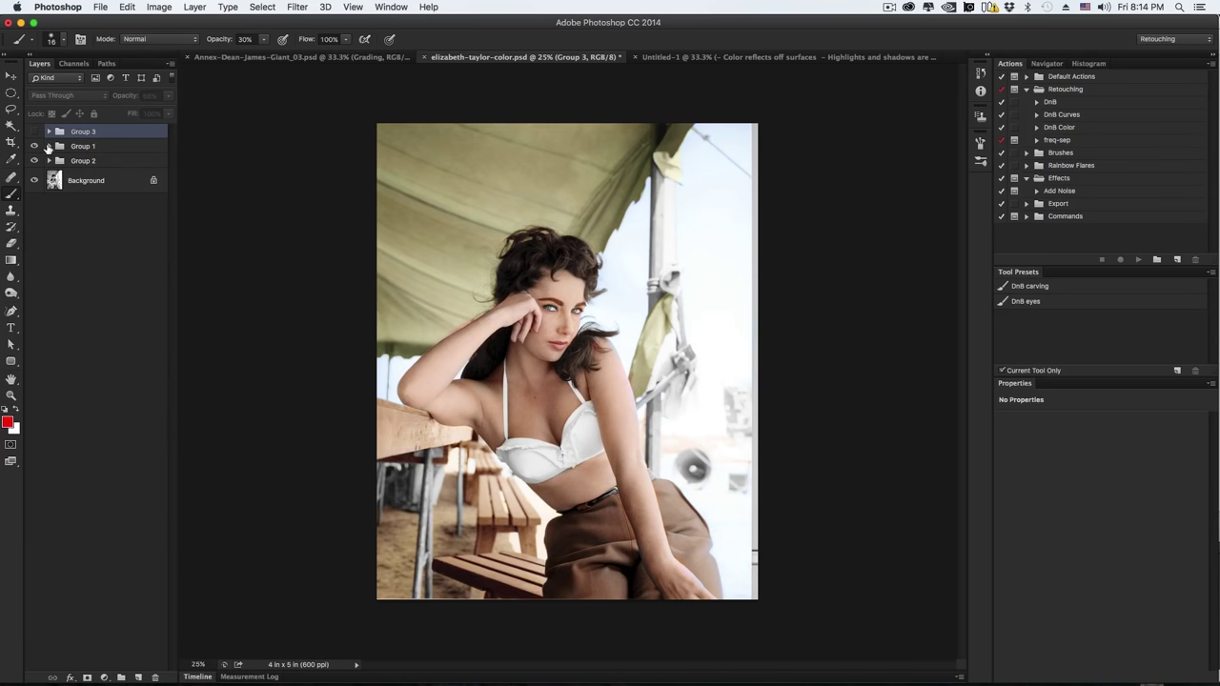
- Expand Group 1 and compare the image with and without its clothing, hair and surroundings colors
click(48, 146)
click(34, 146)
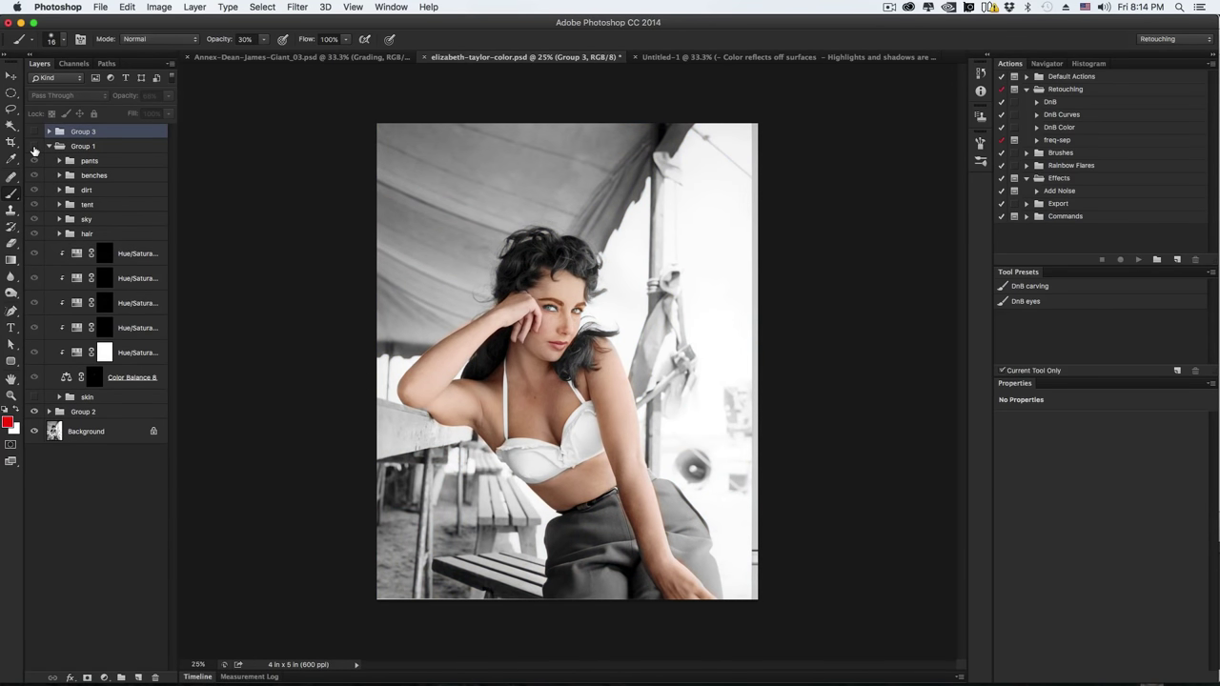
click(34, 146)
- Hide the pants, benches, dirt and tent color groups inside Group 1
click(34, 160)
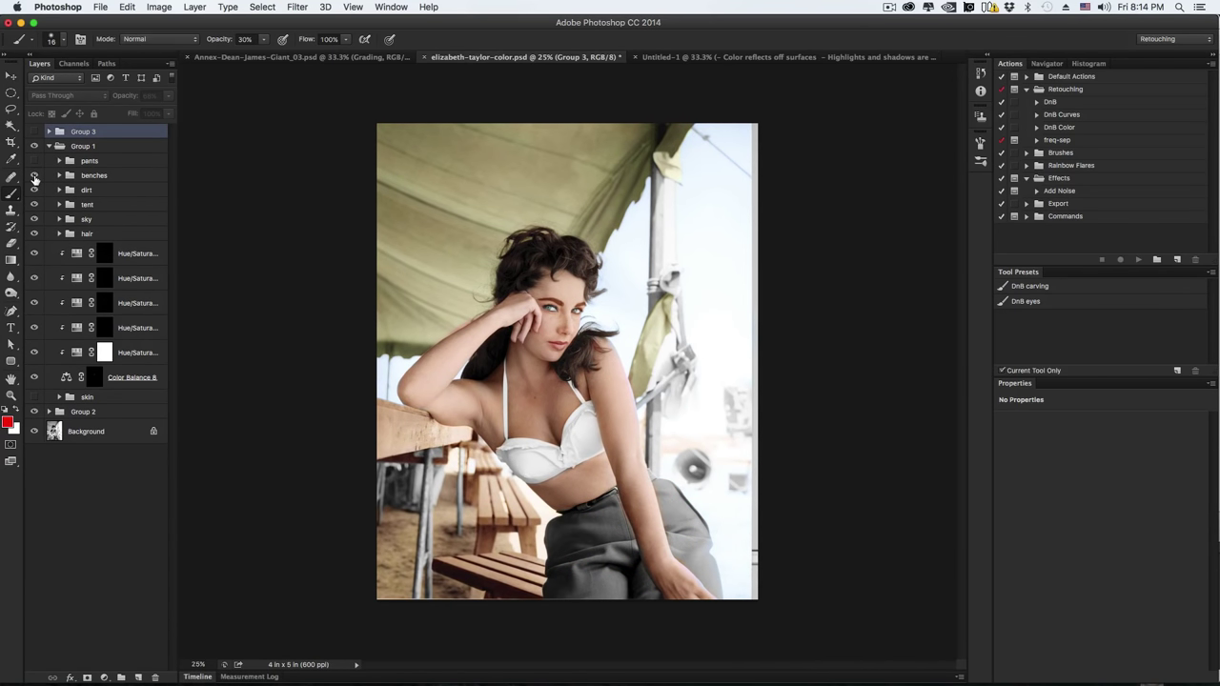
click(34, 175)
click(33, 190)
click(33, 204)
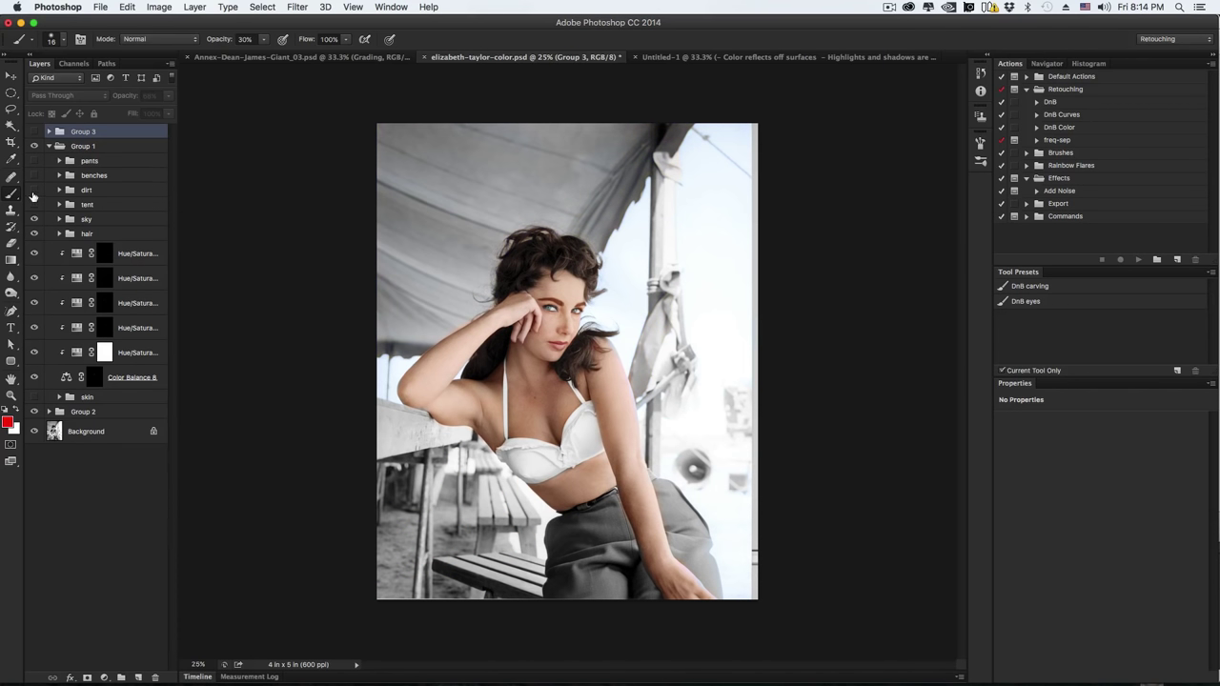
- Show the dirt group on its own to examine its adjustment layers, and hide it again
click(34, 189)
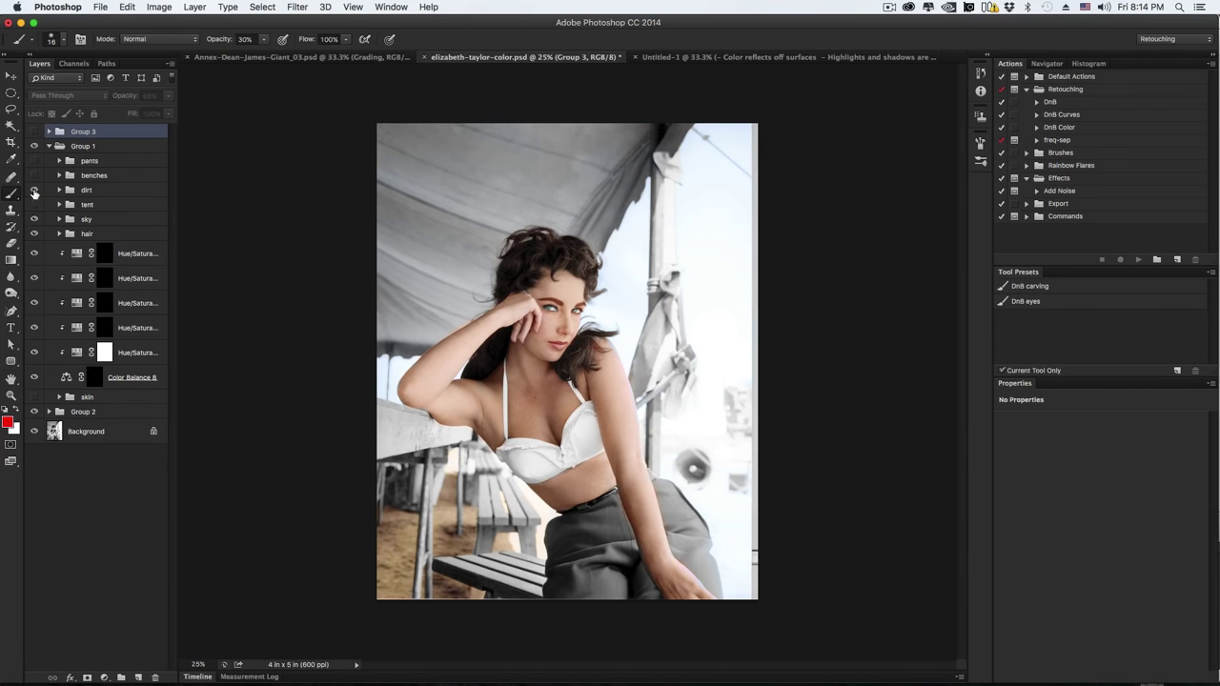
click(59, 190)
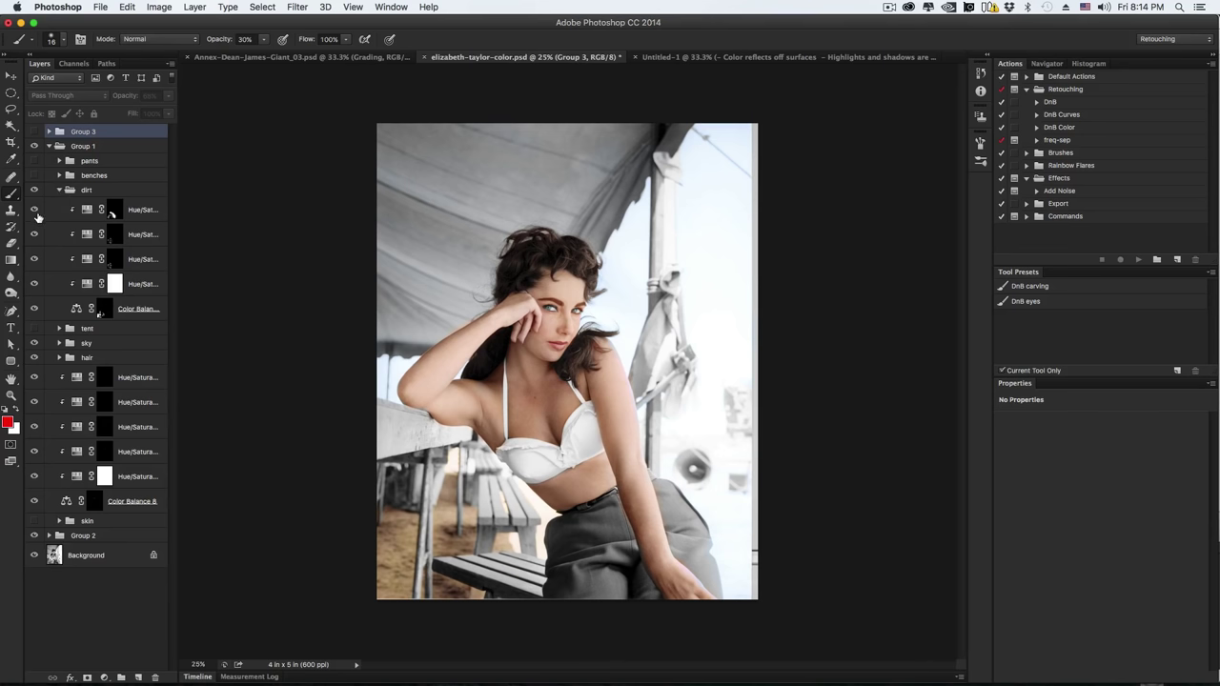
click(59, 190)
click(35, 191)
- Show the tent group and compare the tent's color with and without its Hue/Saturation layers
click(34, 204)
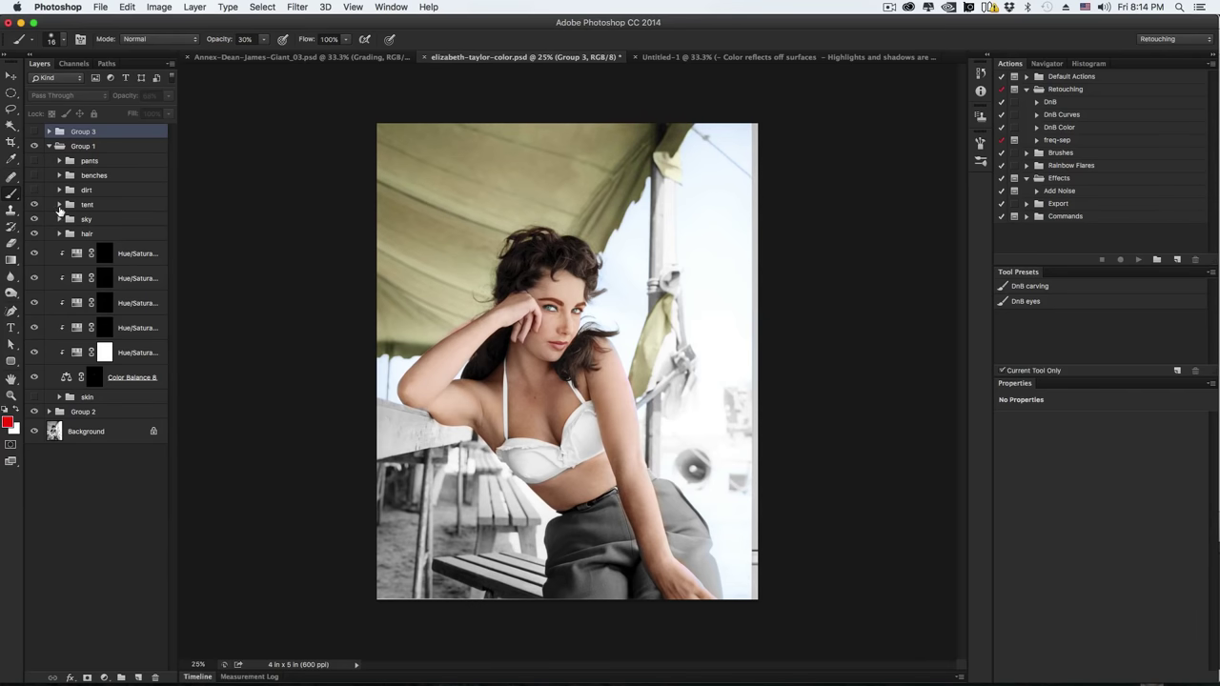
click(60, 205)
drag(36, 225, 39, 286)
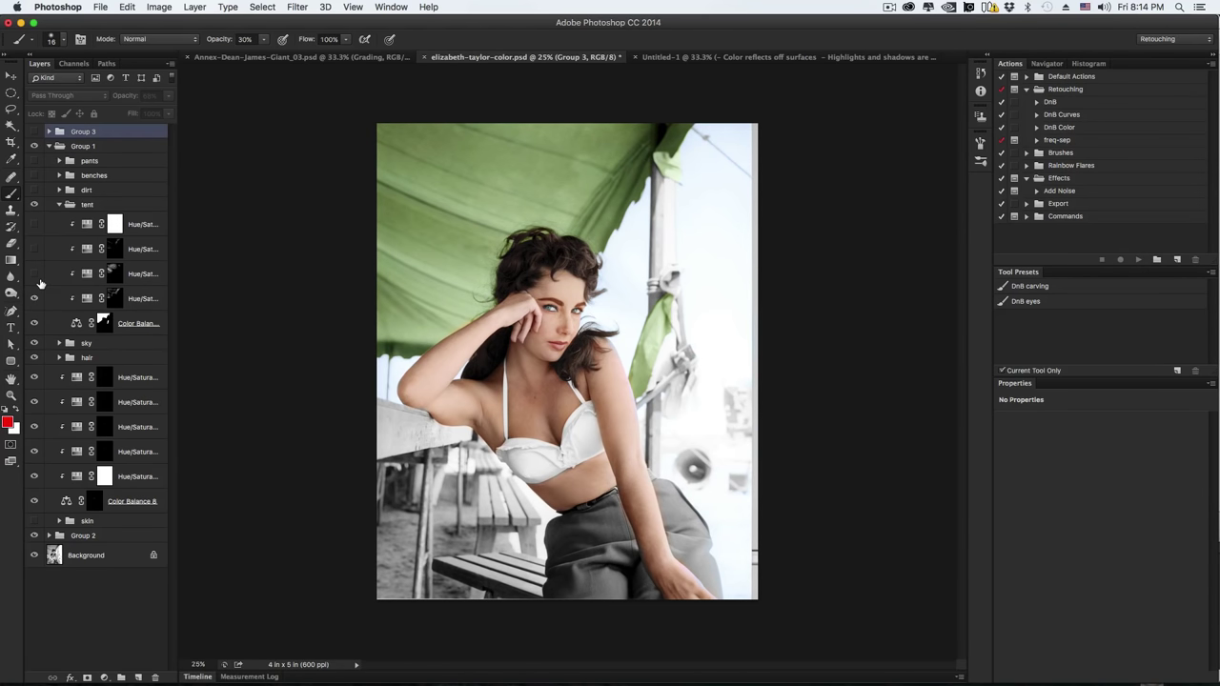
click(35, 224)
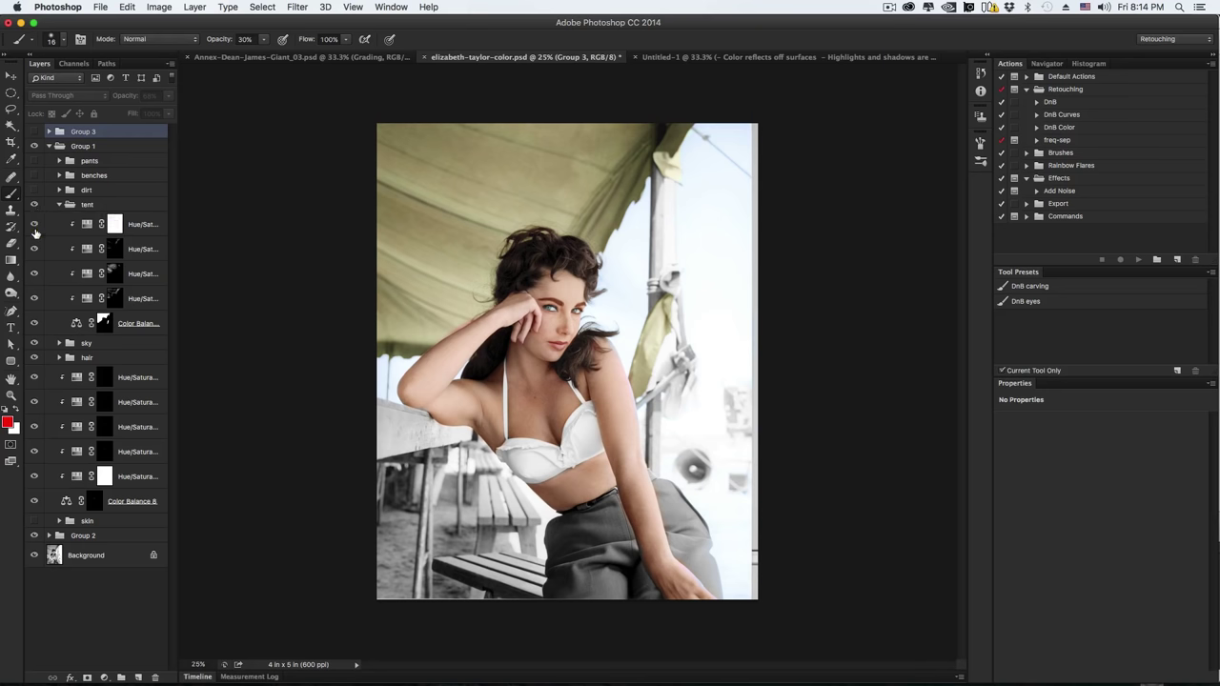
click(34, 224)
click(34, 224)
click(59, 205)
- Show the dirt, benches and pants color groups again and collapse Group 1
click(33, 175)
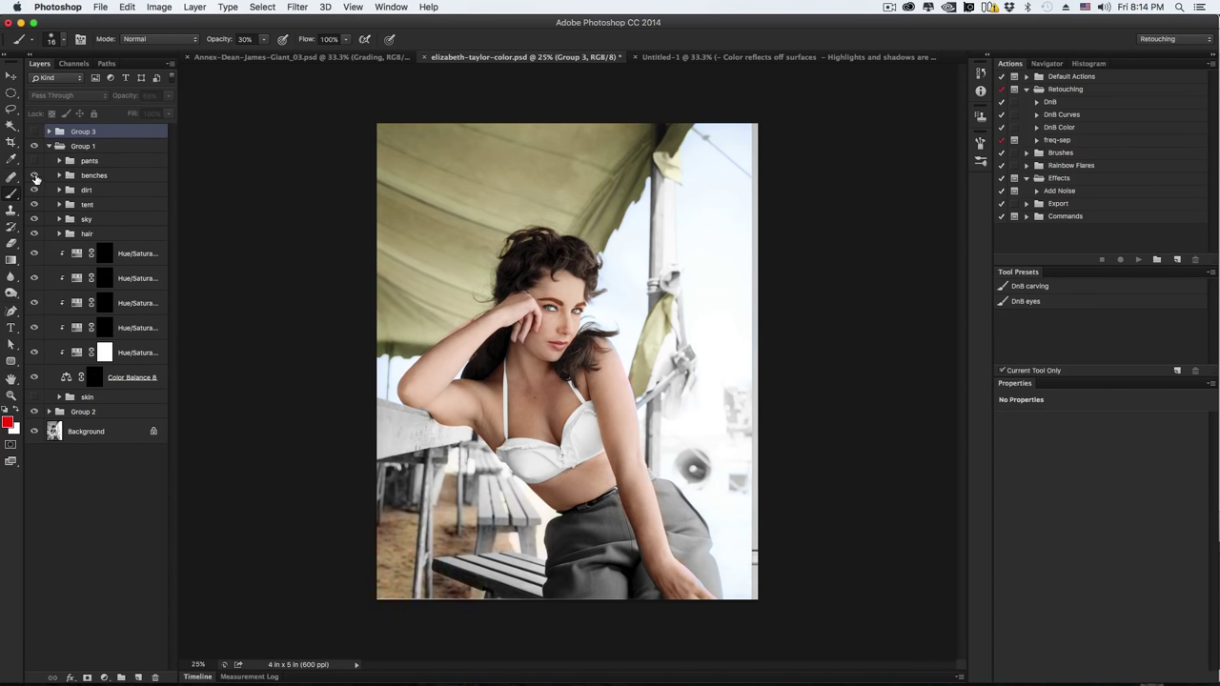
click(34, 160)
click(48, 145)
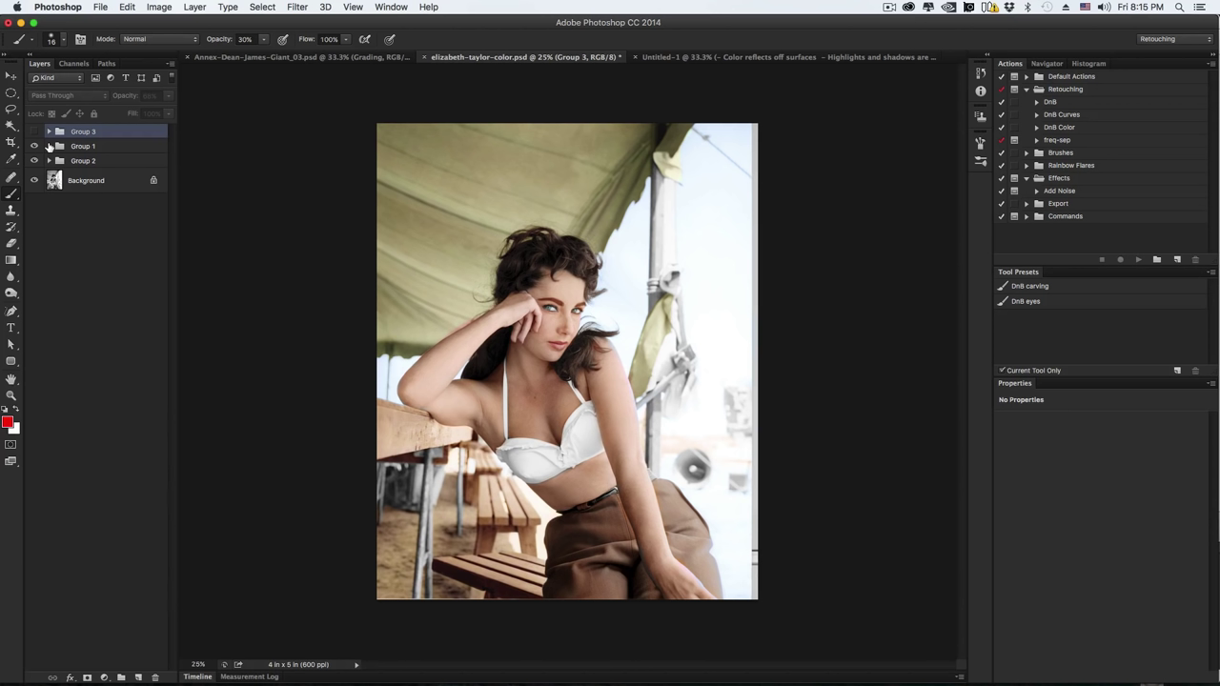
- Compare the portrait with and without the grading of Group 3, leaving the group visible
click(31, 132)
click(31, 131)
click(34, 132)
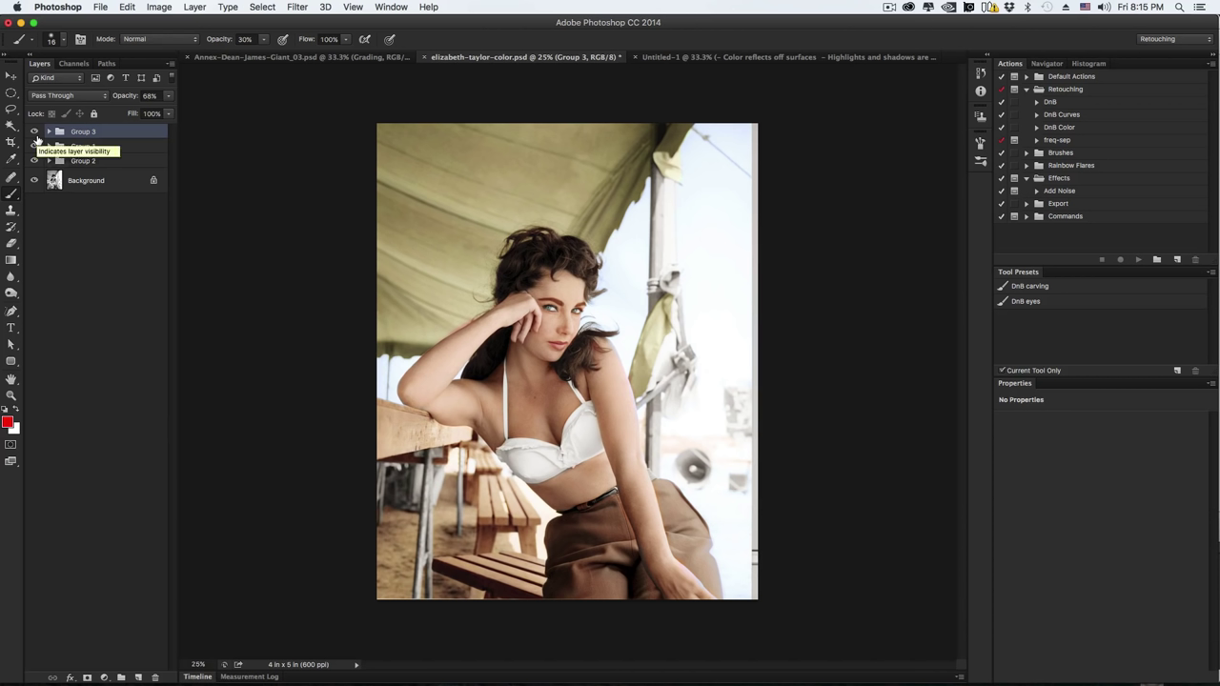